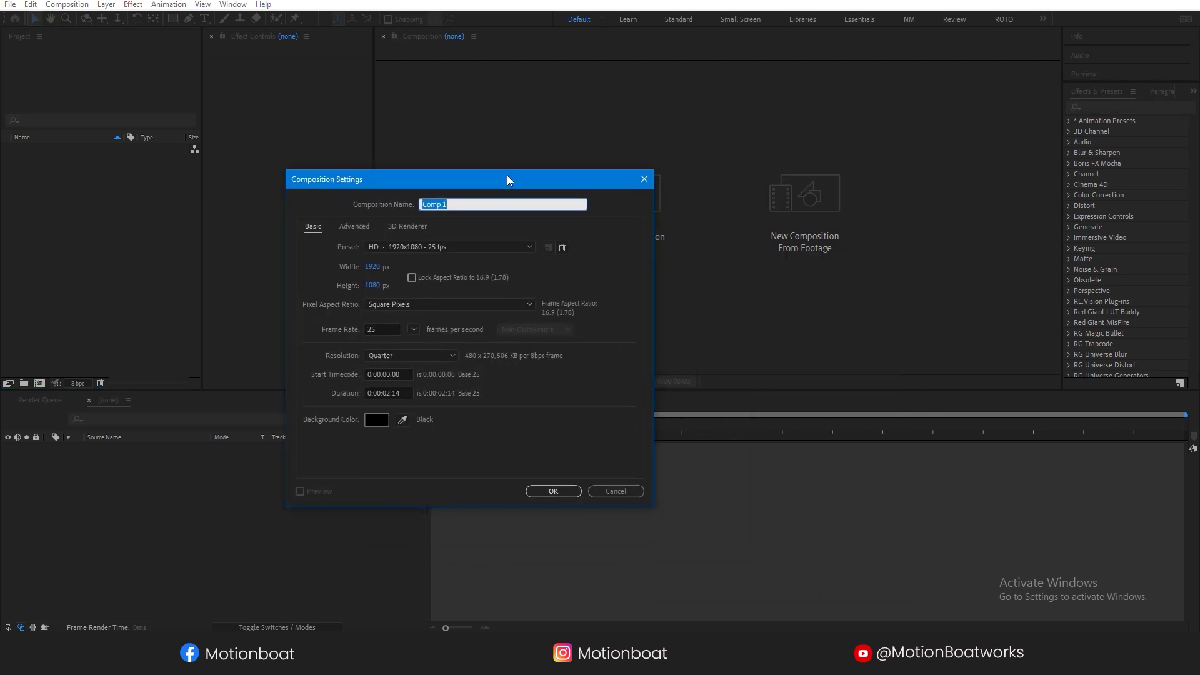
Create a composition named Render with a duration of 5 seconds
{"action": "type", "text": "Render"}
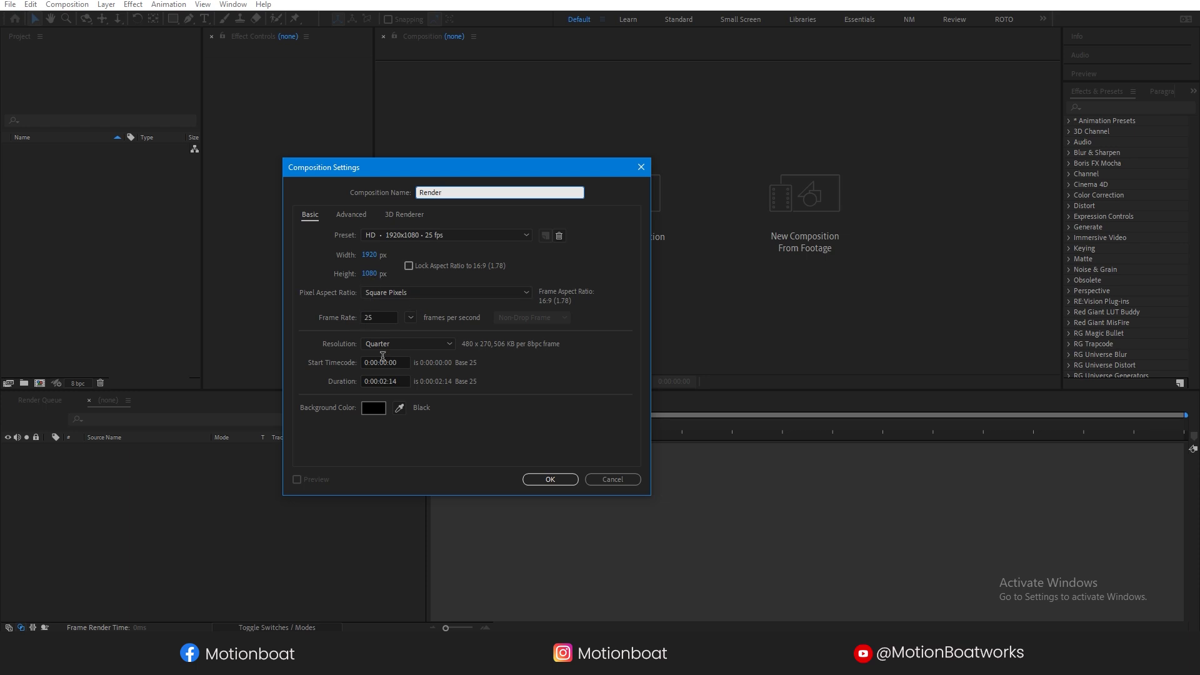
{"action": "left_click", "coordinate": [405, 380]}
{"action": "type", "text": "5.00"}
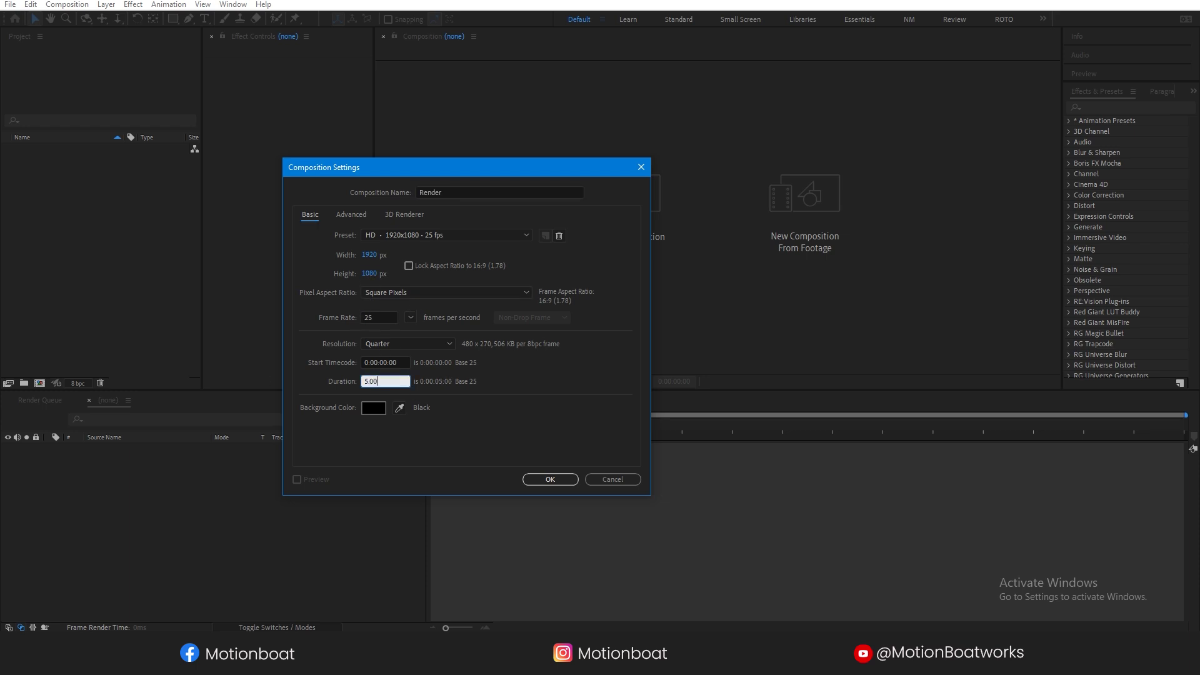
{"action": "key", "text": "Return"}
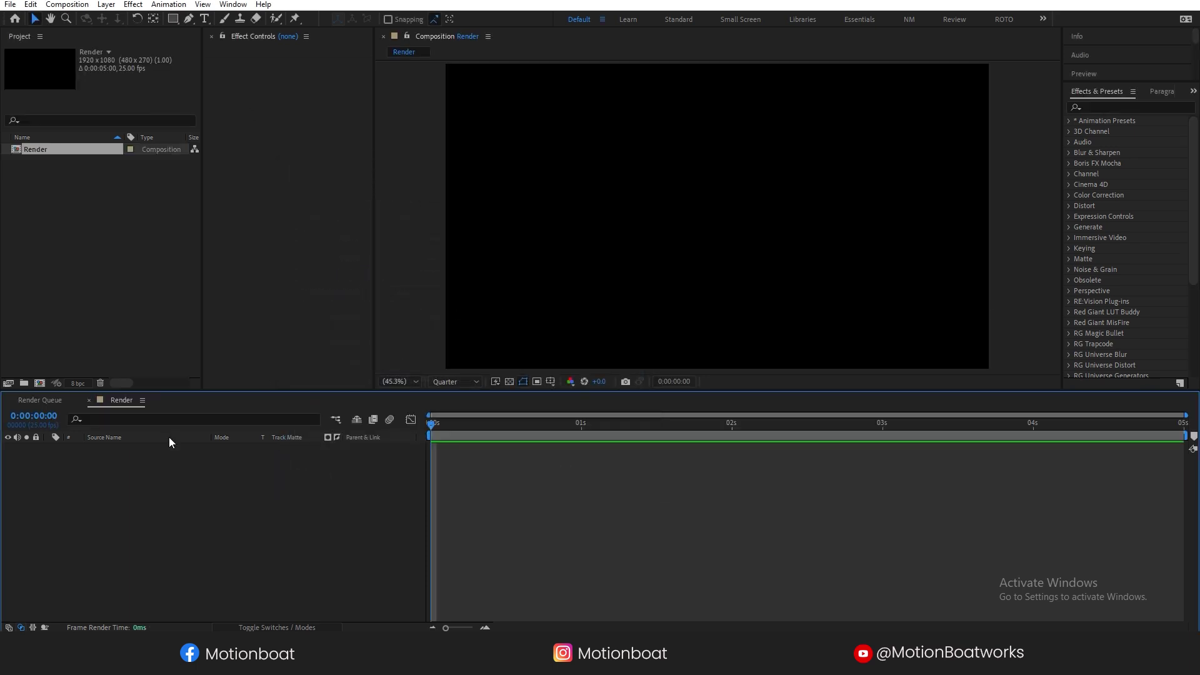
Add a full-size solid layer to the composition with the color white (FFFFFF)
{"action": "right_click", "coordinate": [159, 454]}
{"action": "mouse_move", "coordinate": [188, 460]}
{"action": "left_click", "coordinate": [355, 493]}
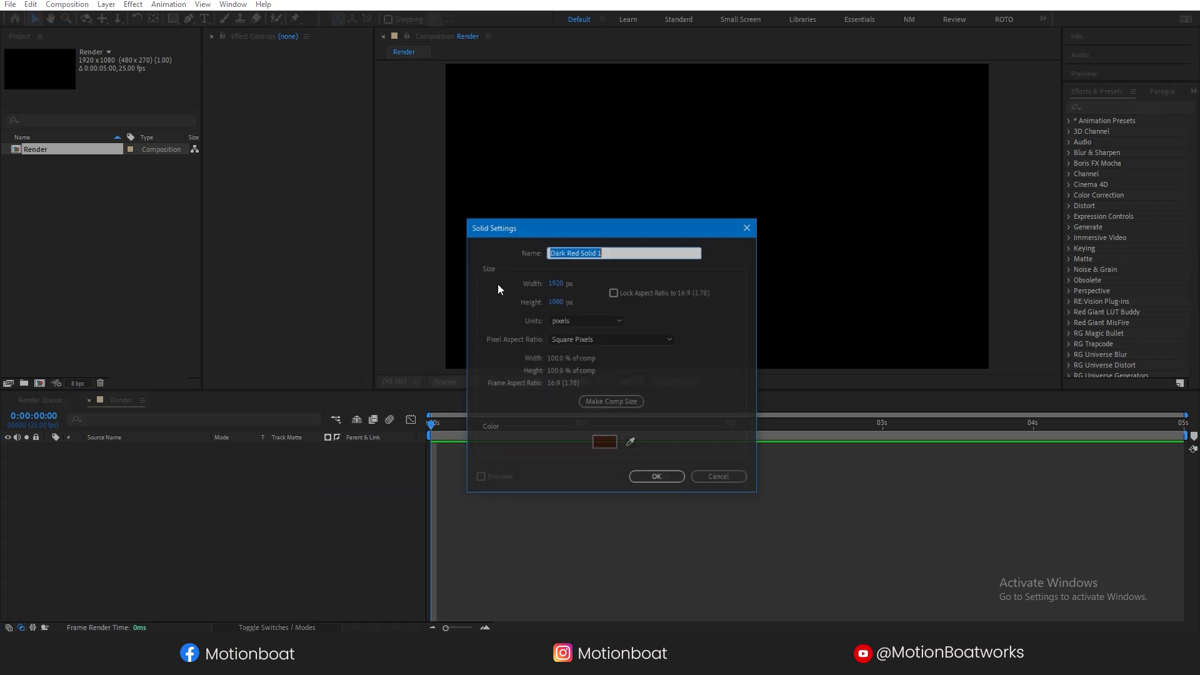
{"action": "left_click", "coordinate": [604, 442]}
{"action": "type", "text": "FFFFFF"}
{"action": "left_click", "coordinate": [778, 411]}
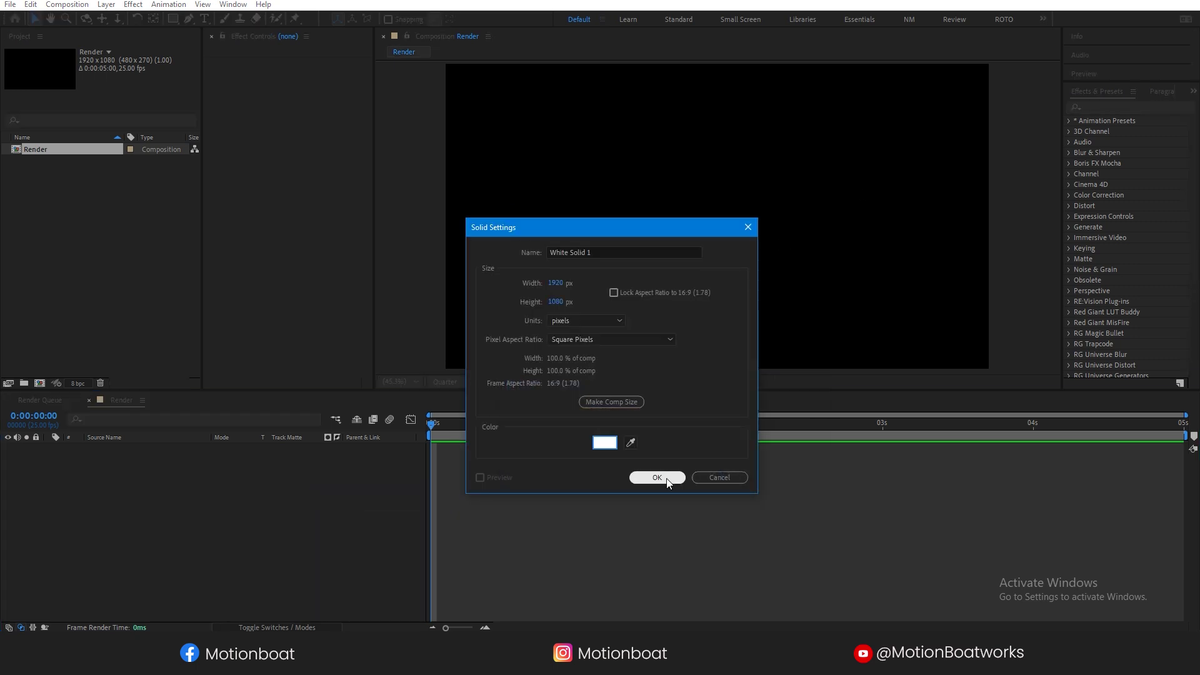
{"action": "left_click", "coordinate": [657, 478]}
Find the Gradient Ramp effect and apply it to the white solid
{"action": "left_click", "coordinate": [1119, 107]}
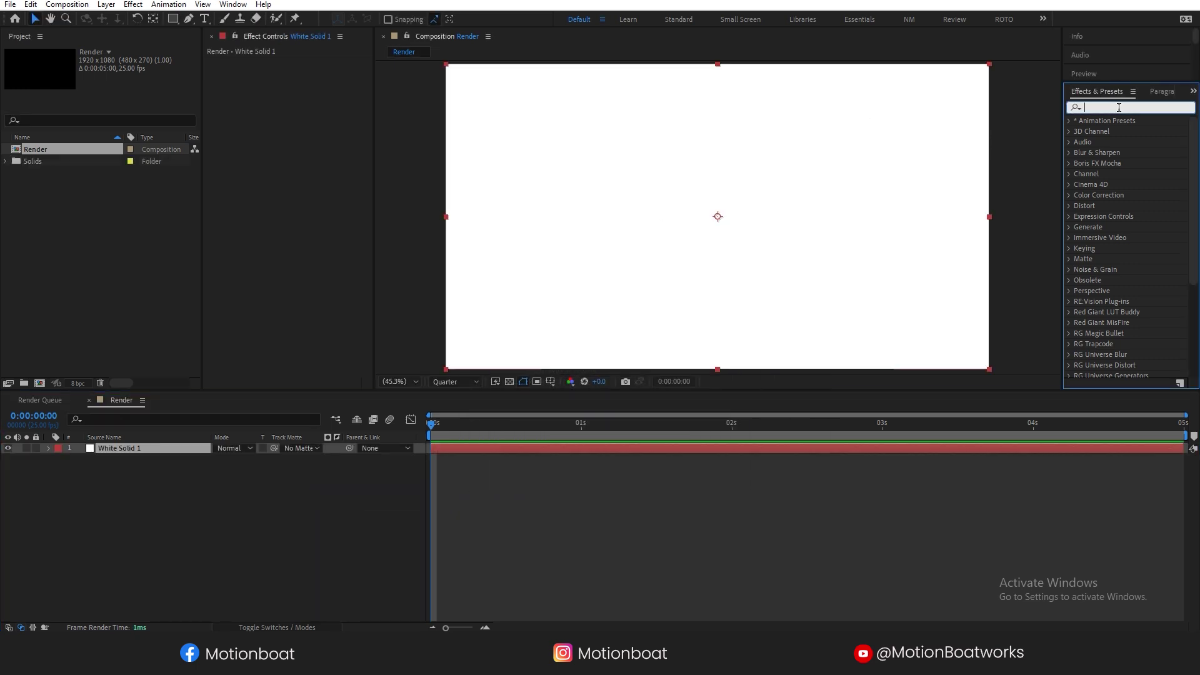
{"action": "type", "text": "Gradient"}
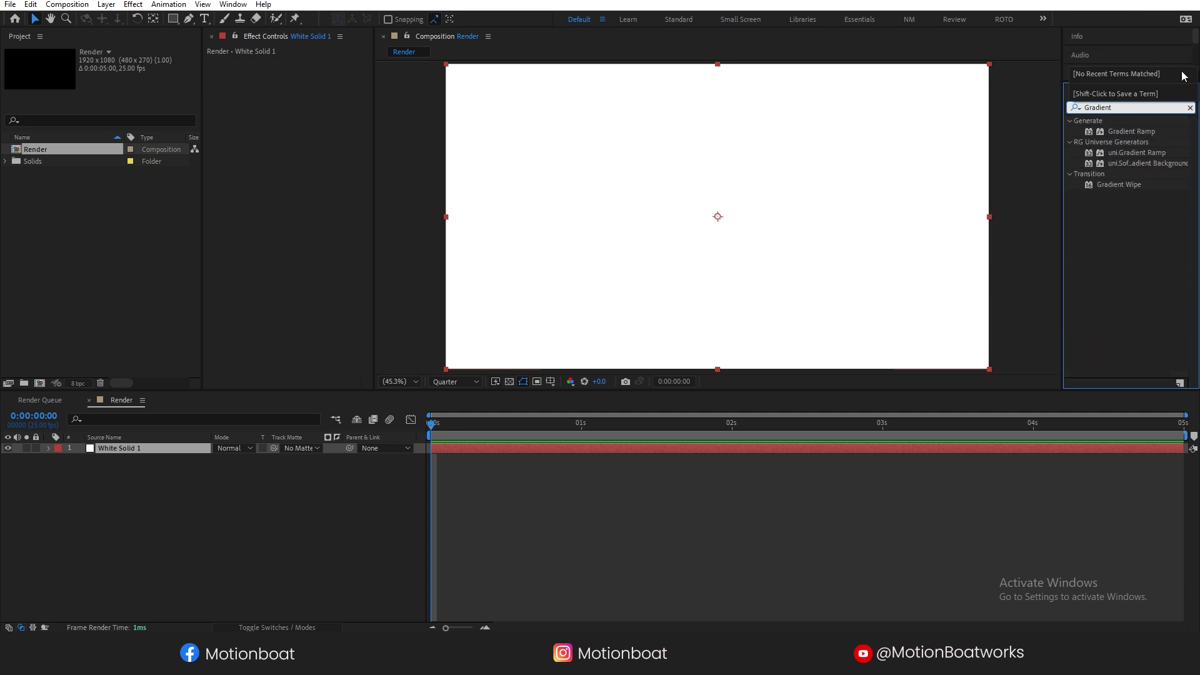
{"action": "left_click", "coordinate": [1140, 131]}
{"action": "left_click_drag", "start_coordinate": [1107, 130], "coordinate": [171, 452]}
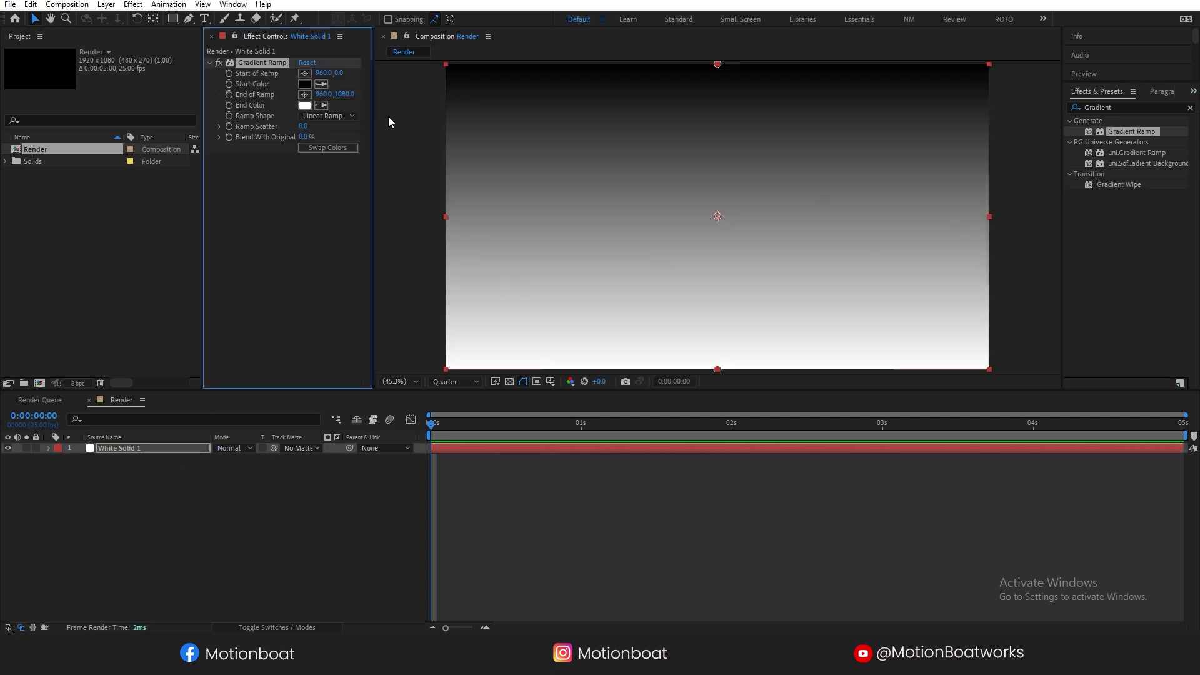
Make the gradient a Radial Ramp with swapped colors, starting at the frame's center and ending at about 960, 1760
{"action": "left_click", "coordinate": [345, 117]}
{"action": "left_click", "coordinate": [343, 143]}
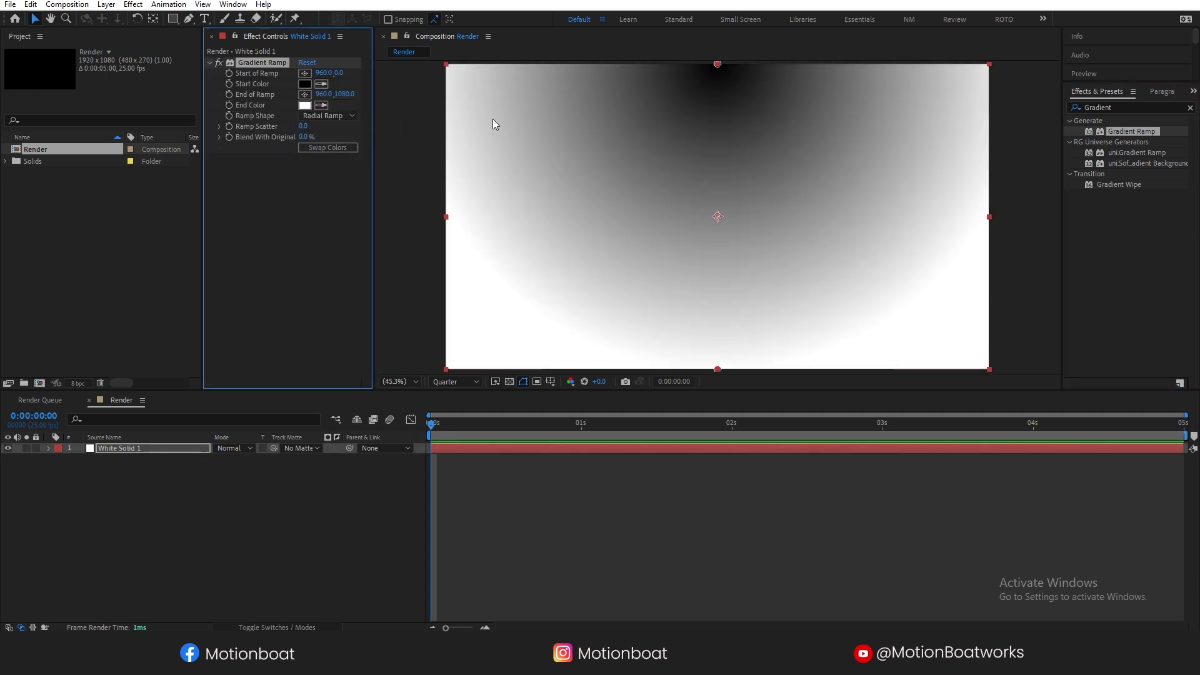
{"action": "left_click_drag", "start_coordinate": [718, 64], "coordinate": [718, 218]}
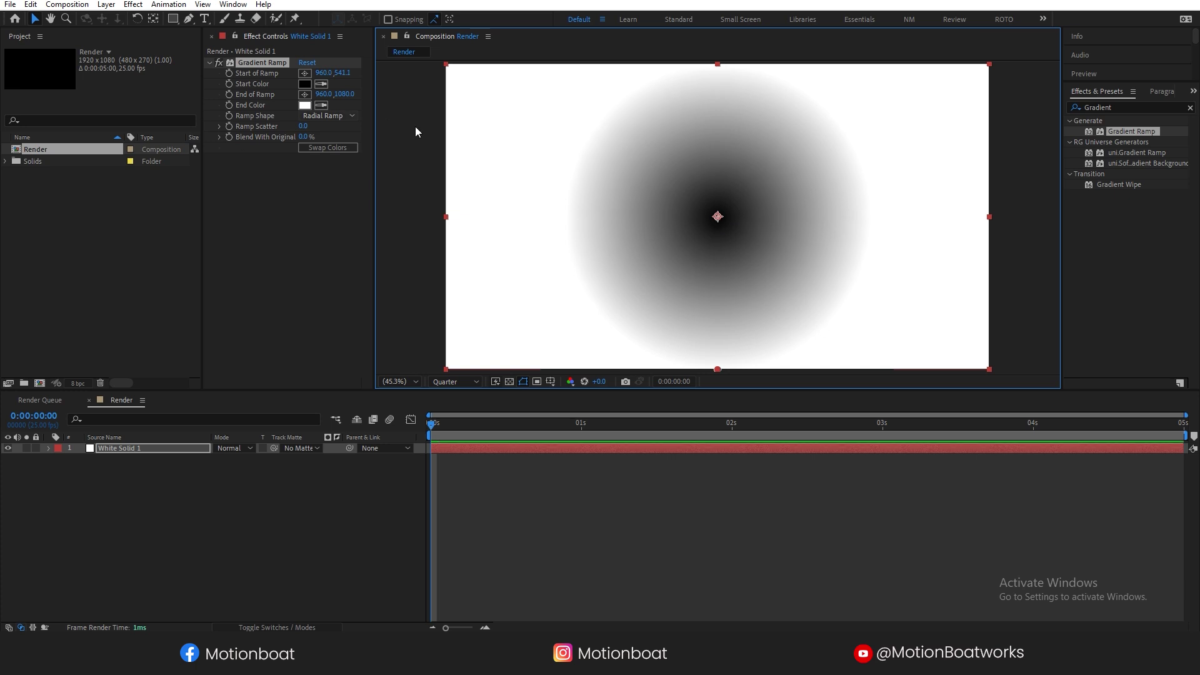
{"action": "left_click", "coordinate": [325, 147]}
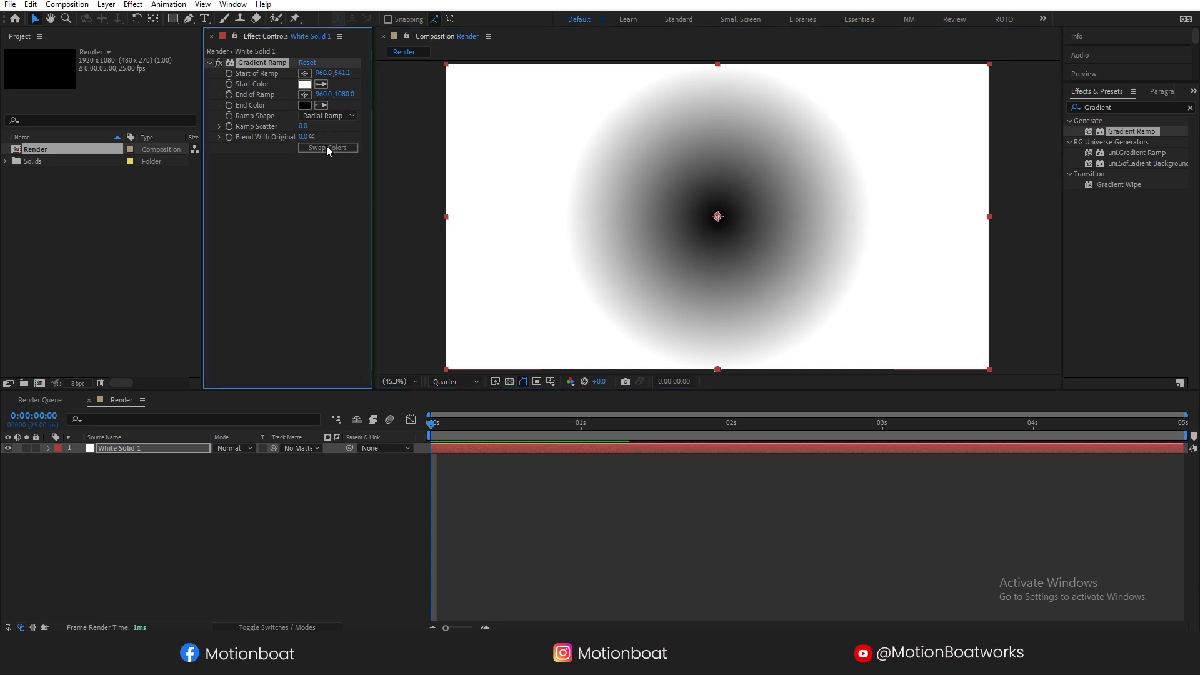
{"action": "left_click_drag", "start_coordinate": [342, 73], "coordinate": [343, 94]}
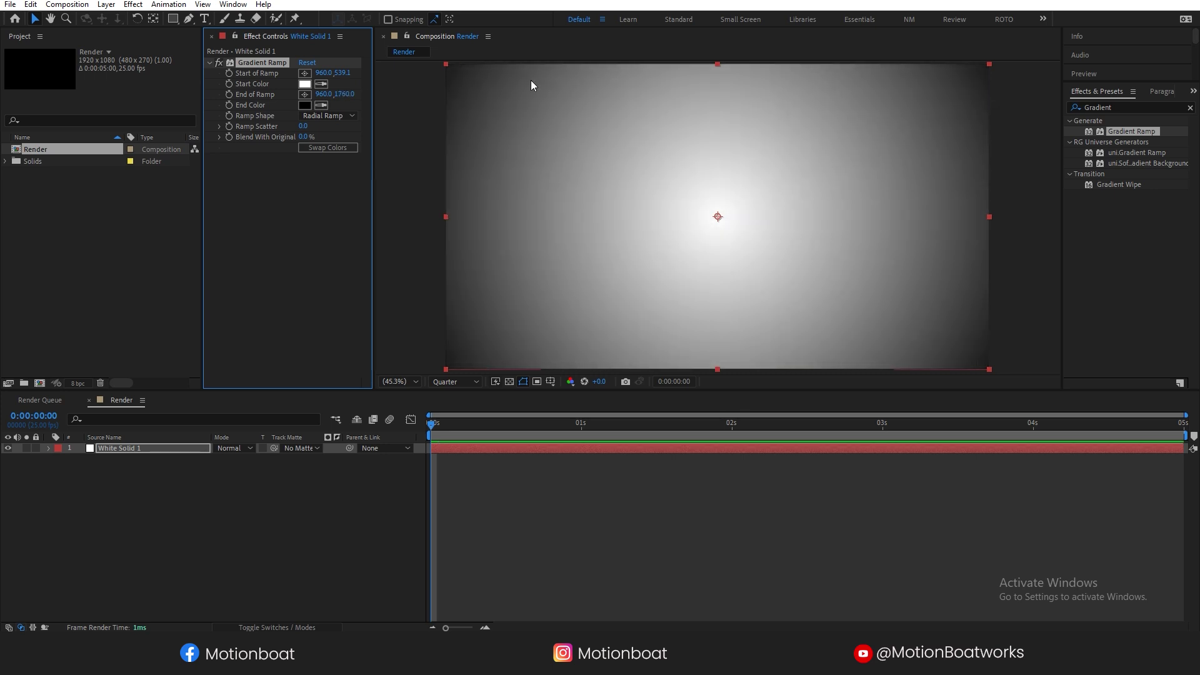
Change the gradient's end color to a medium cyan blue
{"action": "left_click", "coordinate": [308, 105]}
{"action": "left_click_drag", "start_coordinate": [691, 471], "coordinate": [691, 484]}
{"action": "left_click_drag", "start_coordinate": [671, 408], "coordinate": [672, 441]}
{"action": "left_click", "coordinate": [786, 409]}
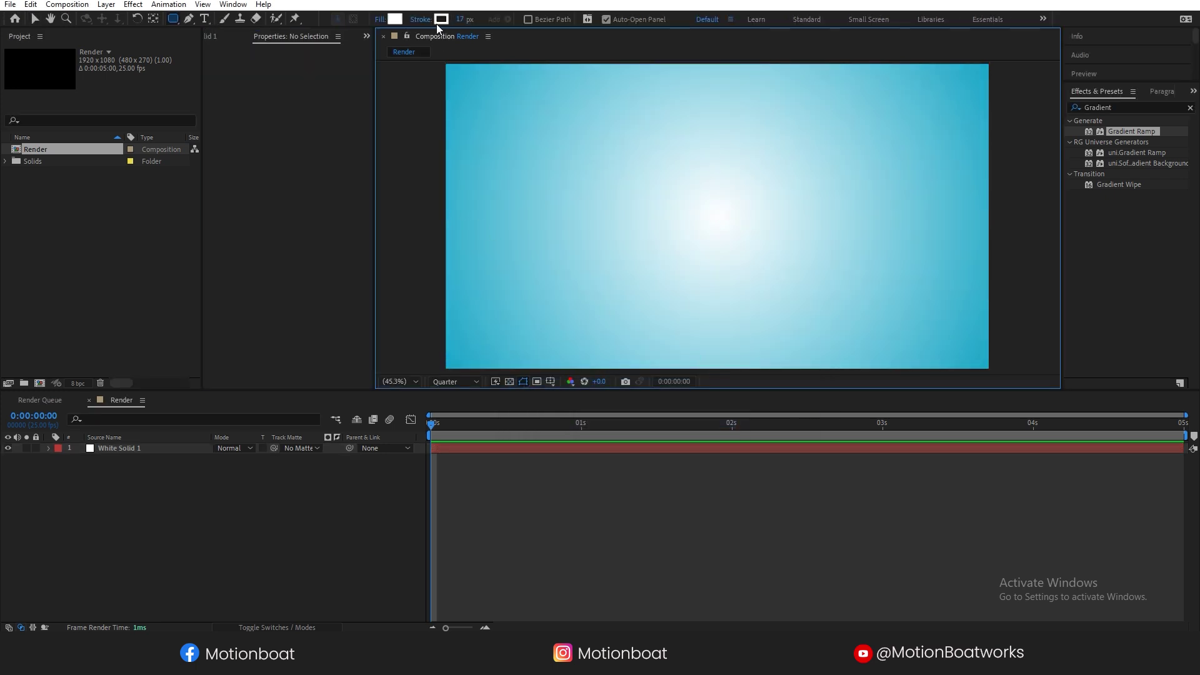
Draw a white square of about 848 px without a stroke near the frame's center and nudge it up 20 px
{"action": "left_click", "coordinate": [427, 20]}
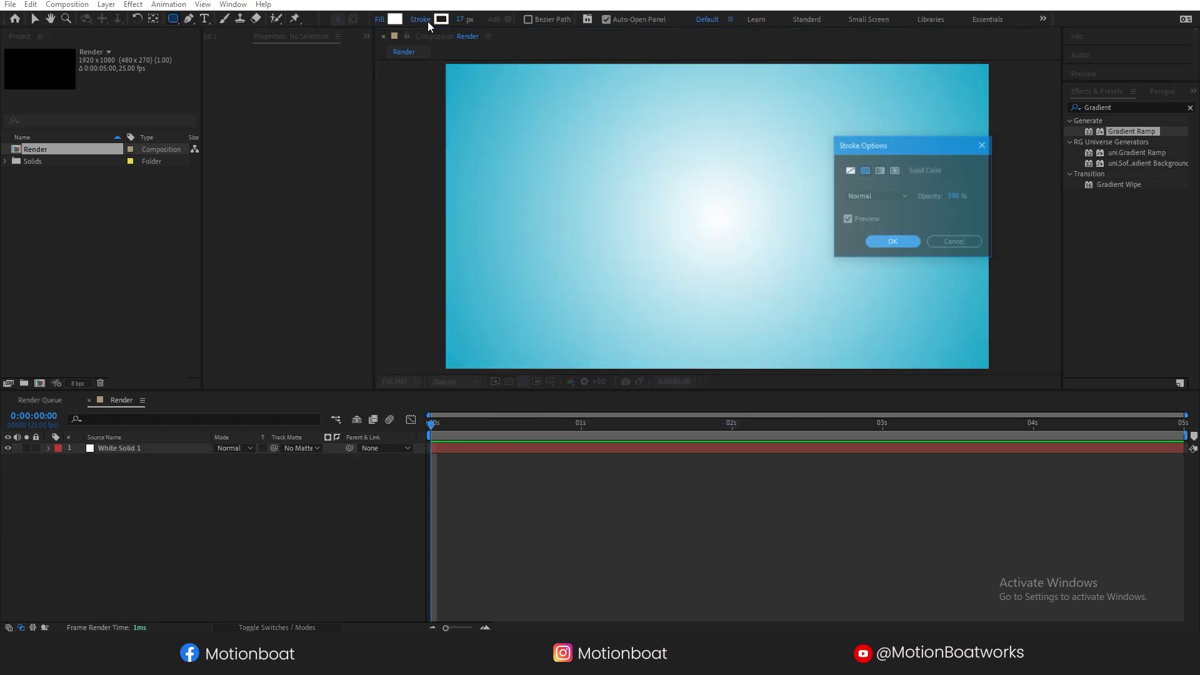
{"action": "left_click", "coordinate": [849, 171]}
{"action": "key", "text": "Return"}
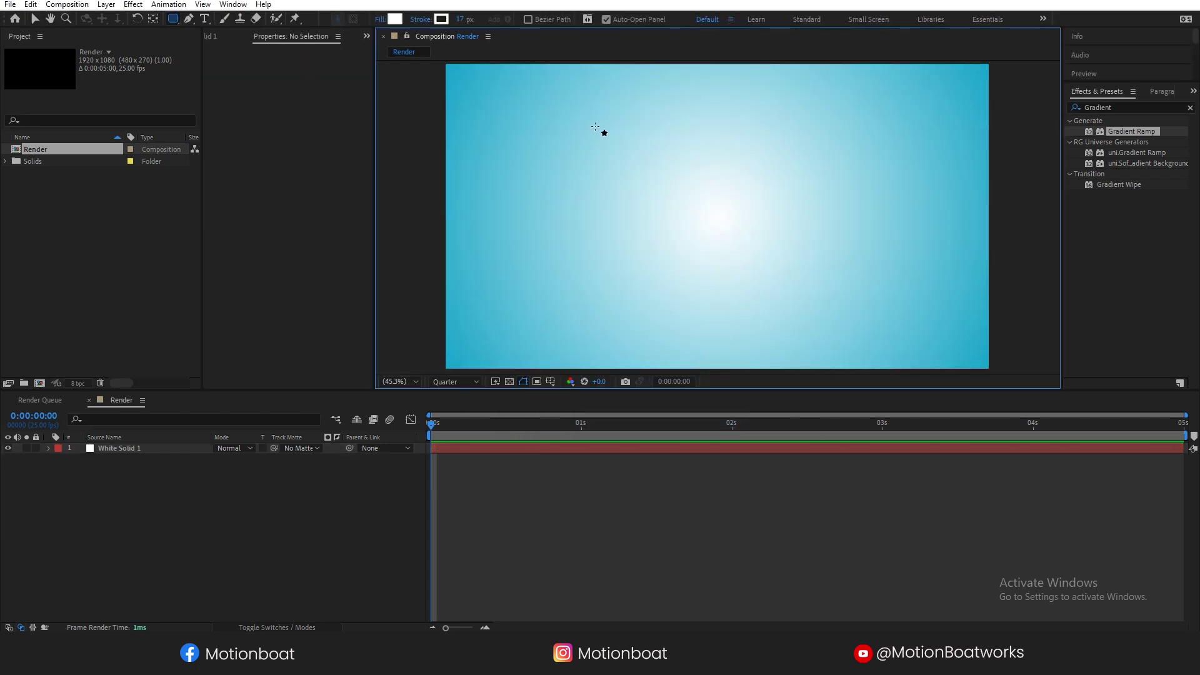
{"action": "left_click_drag", "start_coordinate": [713, 223], "coordinate": [784, 104]}
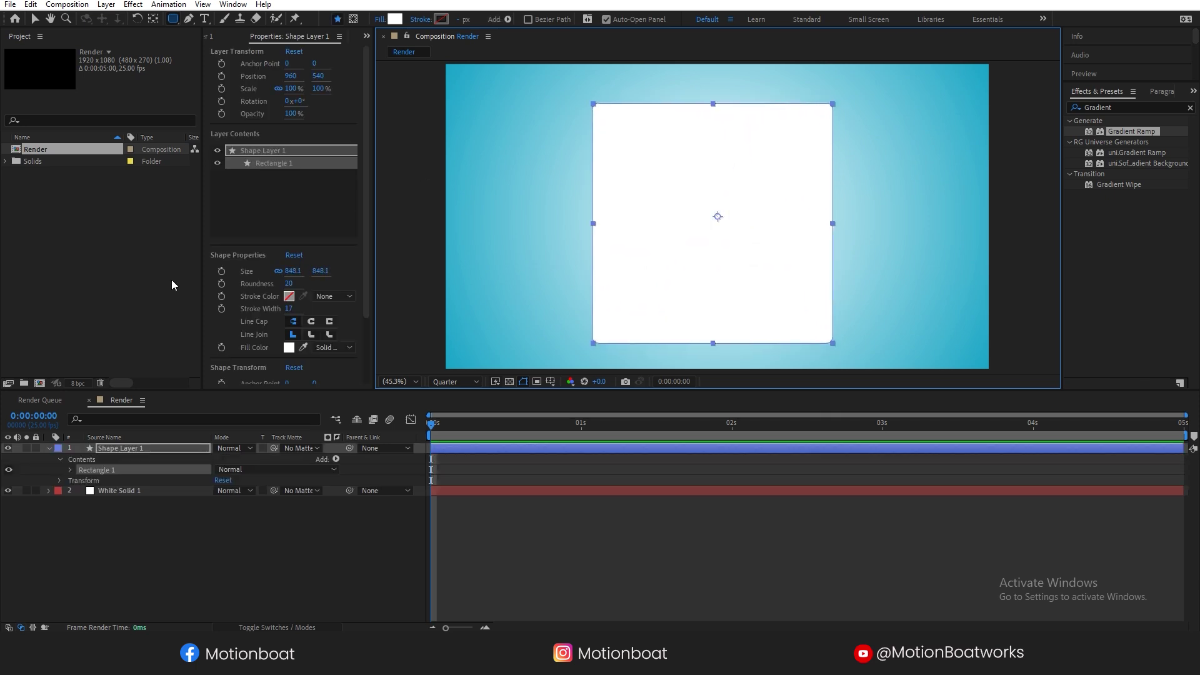
{"action": "left_click", "coordinate": [114, 448]}
{"action": "key", "text": "shift+Up"}
{"action": "key", "text": "shift+Up"}
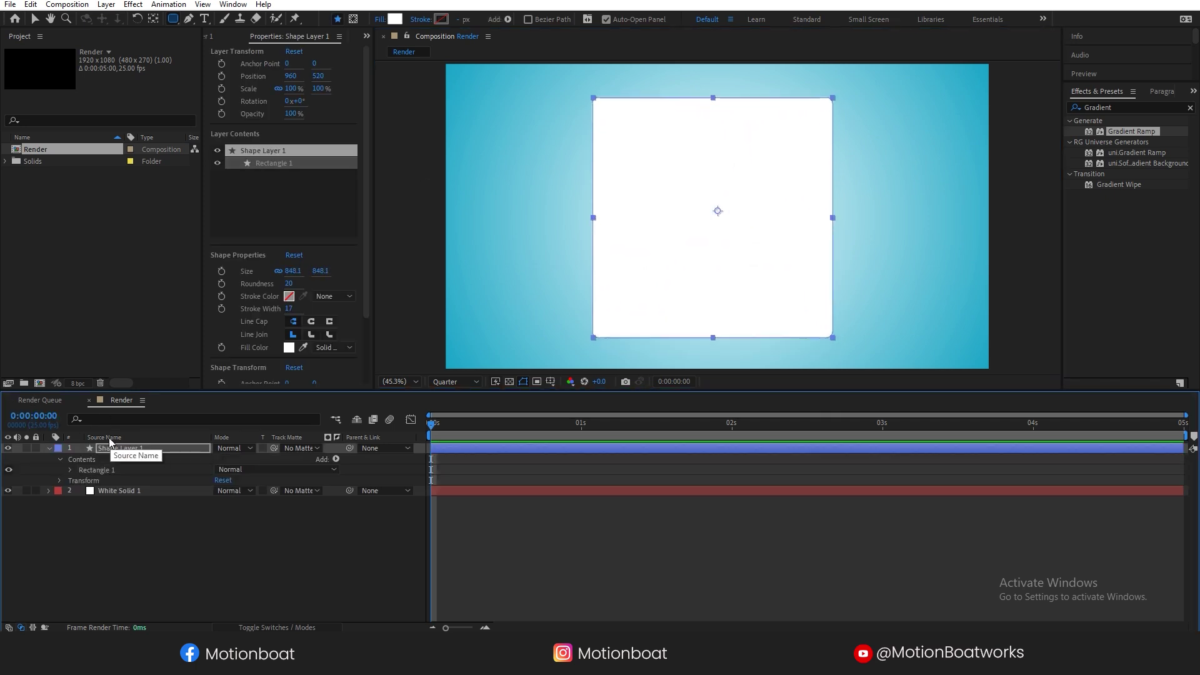
Set the square's rectangle path roundness to 65 and deselect the layer
{"action": "left_click", "coordinate": [68, 469]}
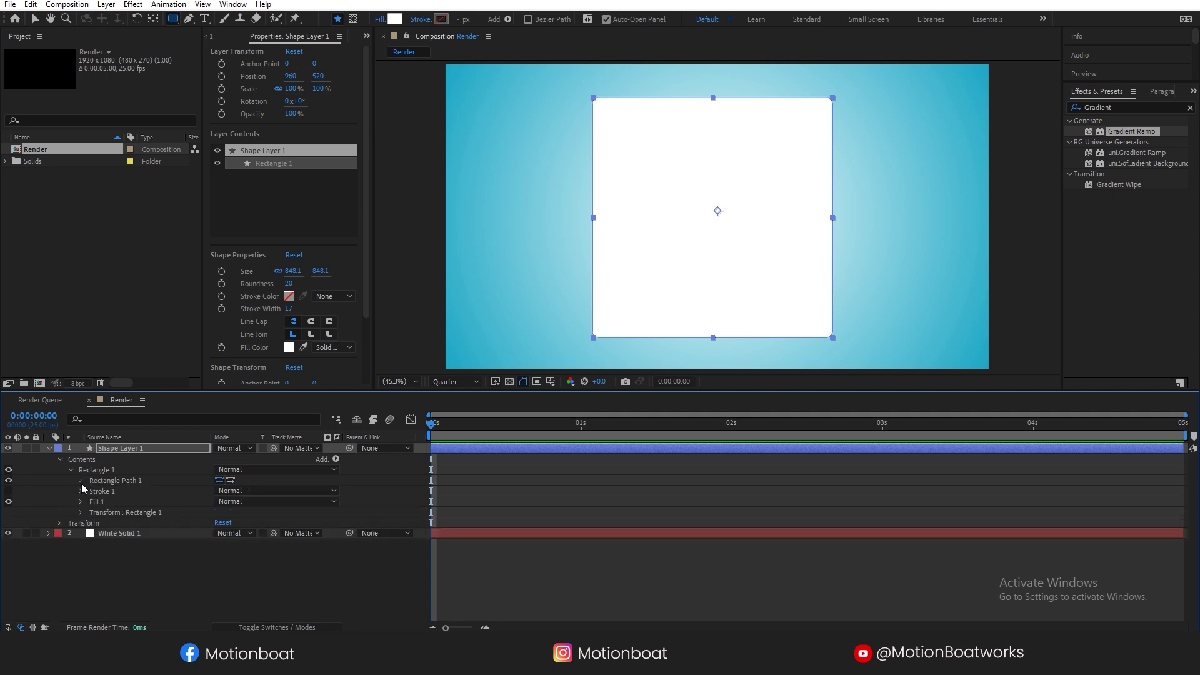
{"action": "left_click", "coordinate": [81, 481]}
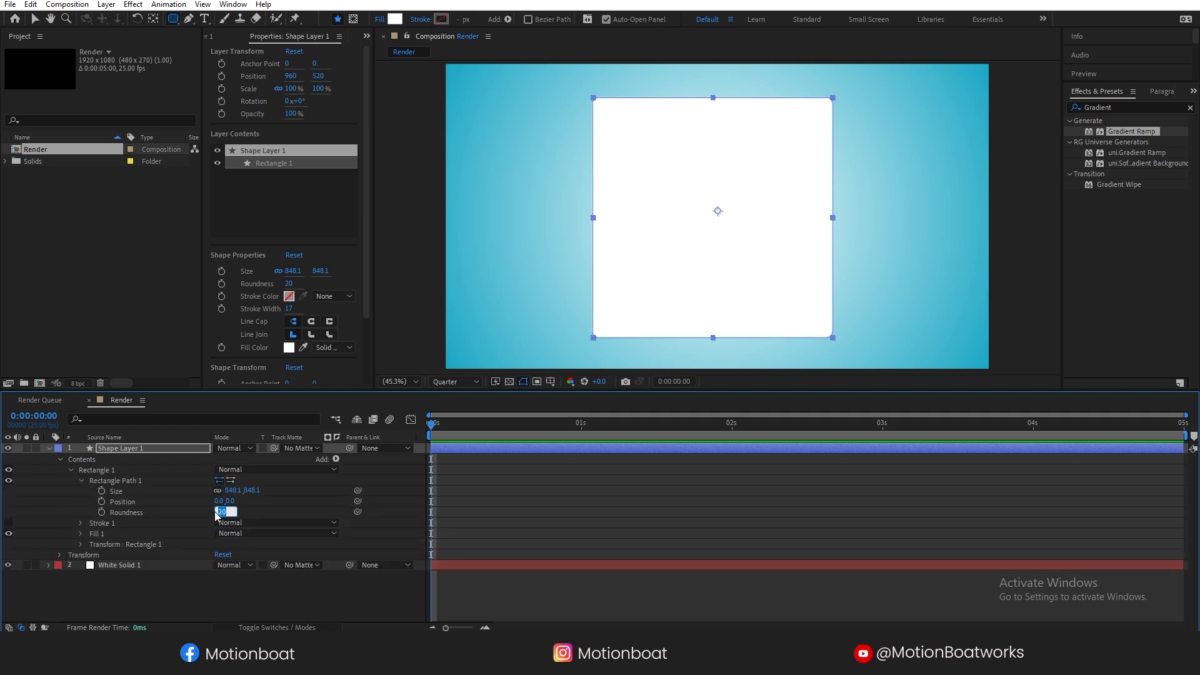
{"action": "key", "text": "Return"}
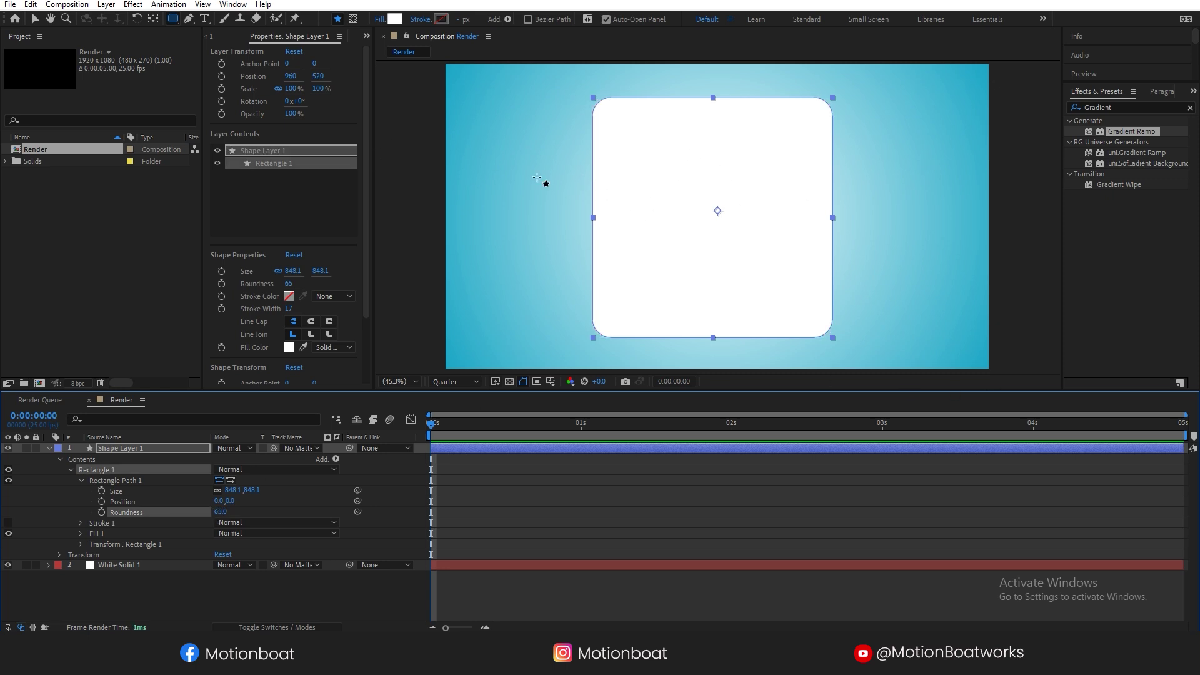
{"action": "left_click", "coordinate": [32, 21]}
{"action": "left_click", "coordinate": [136, 592]}
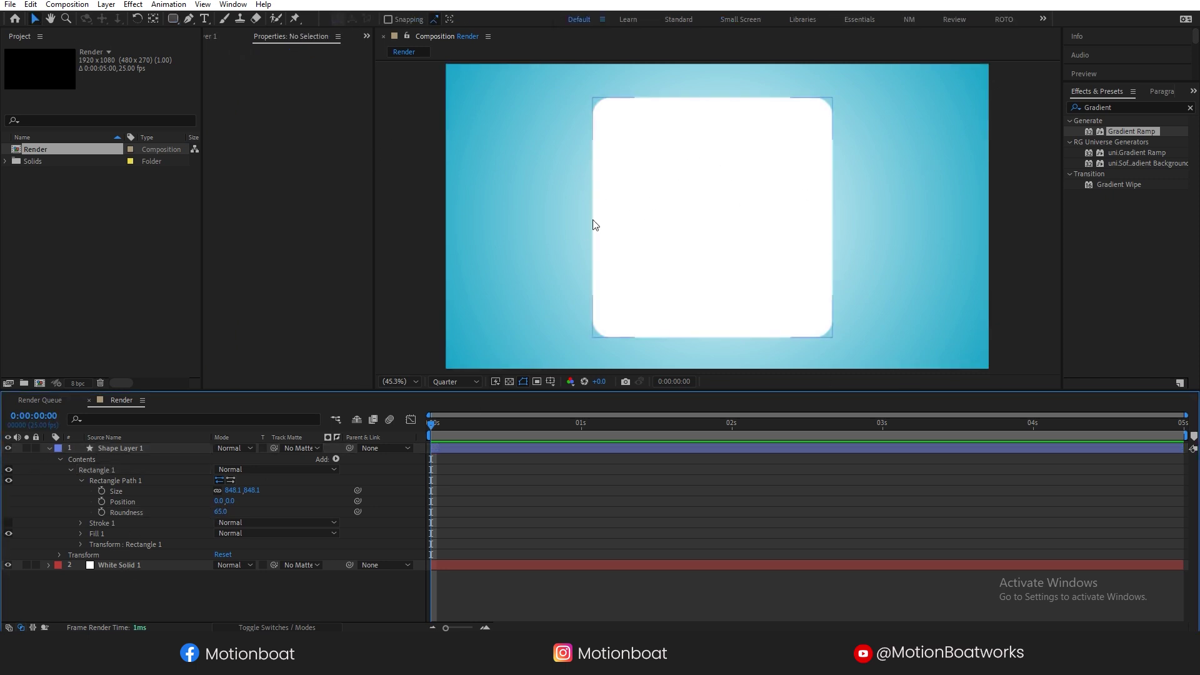
Shift the rounded square slightly and set its layer rotation to 45° to form a diamond
{"action": "key", "text": "comma"}
{"action": "key", "text": "comma"}
{"action": "left_click", "coordinate": [703, 224]}
{"action": "left_click_drag", "start_coordinate": [739, 224], "coordinate": [749, 221]}
{"action": "key", "text": "w"}
{"action": "key", "text": "r"}
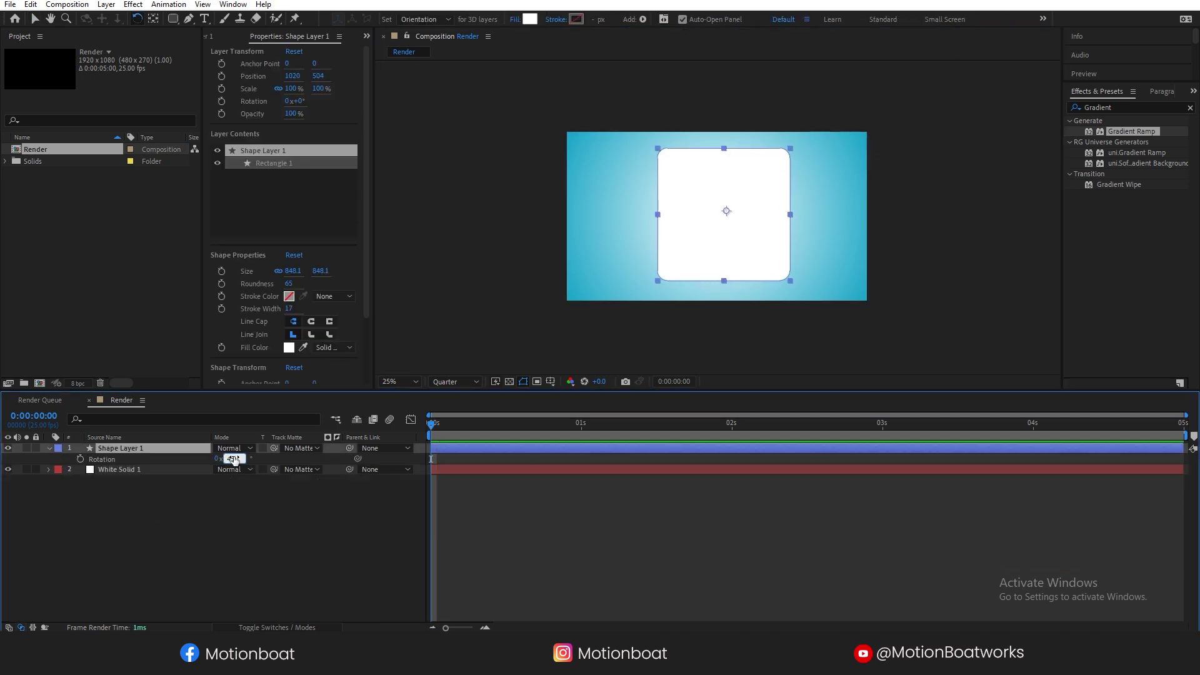
{"action": "type", "text": "45"}
{"action": "key", "text": "Return"}
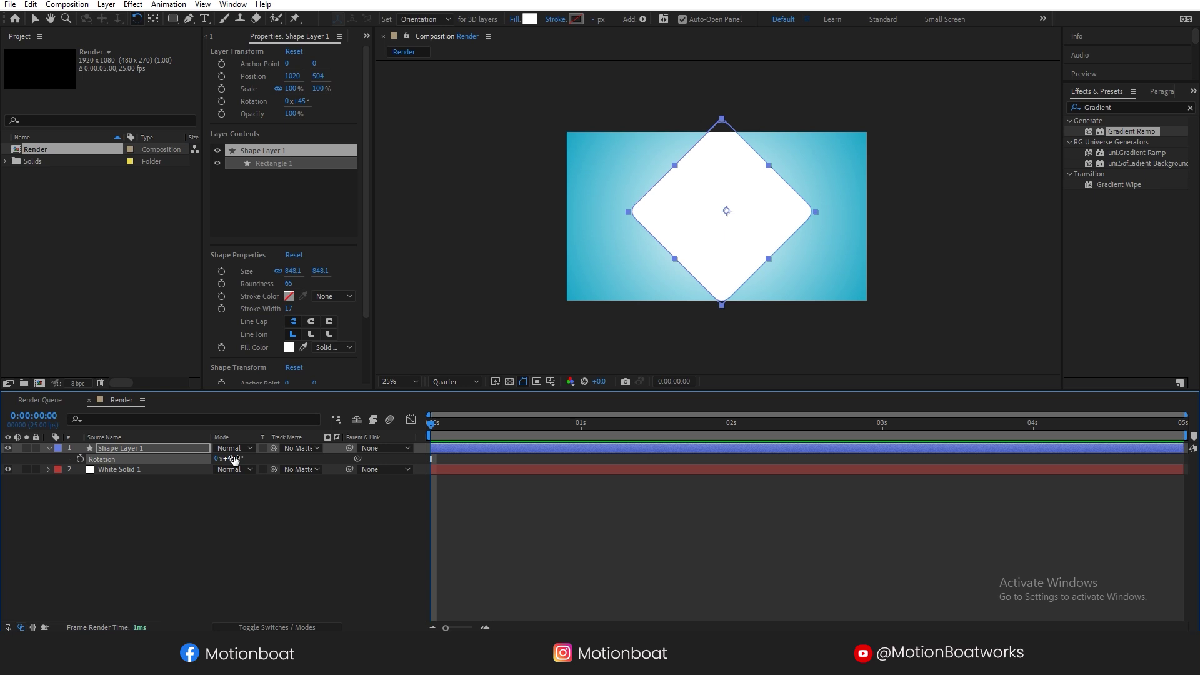
Align the diamond to the center of the composition with the title and action safe guides shown
{"action": "left_click", "coordinate": [36, 22]}
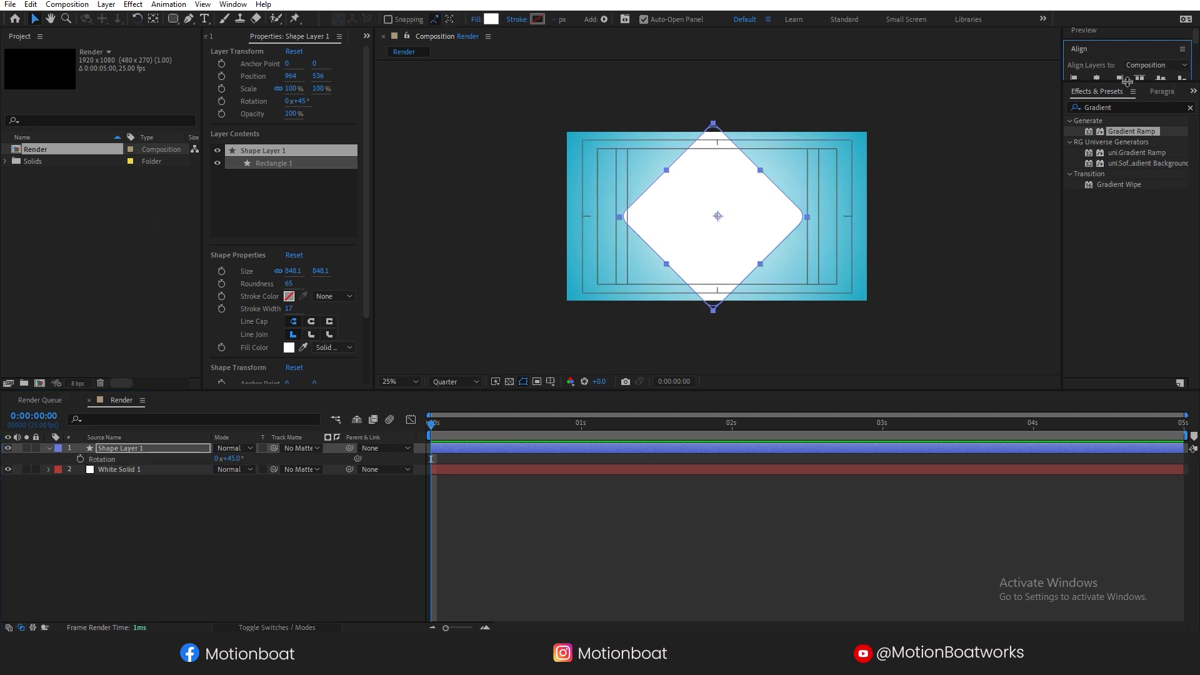
{"action": "left_click_drag", "start_coordinate": [1127, 81], "coordinate": [1128, 168]}
{"action": "left_click", "coordinate": [1099, 82]}
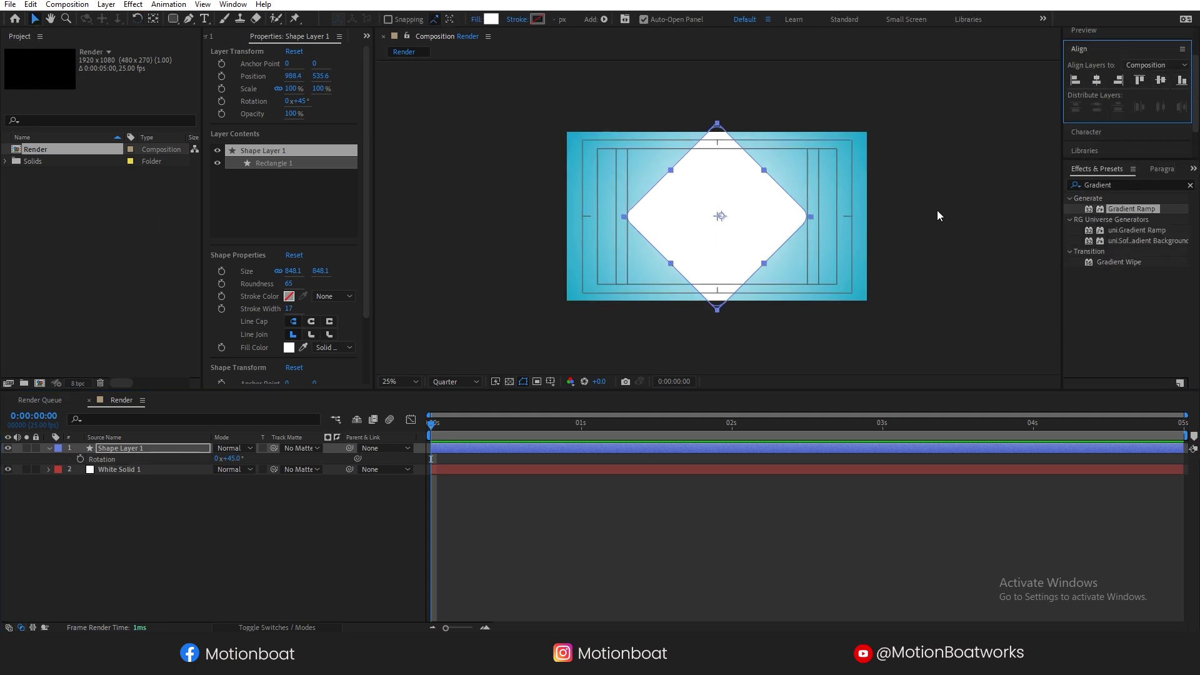
Center the diamond layer's anchor point on its shape and deselect the layer
{"action": "key", "text": "period"}
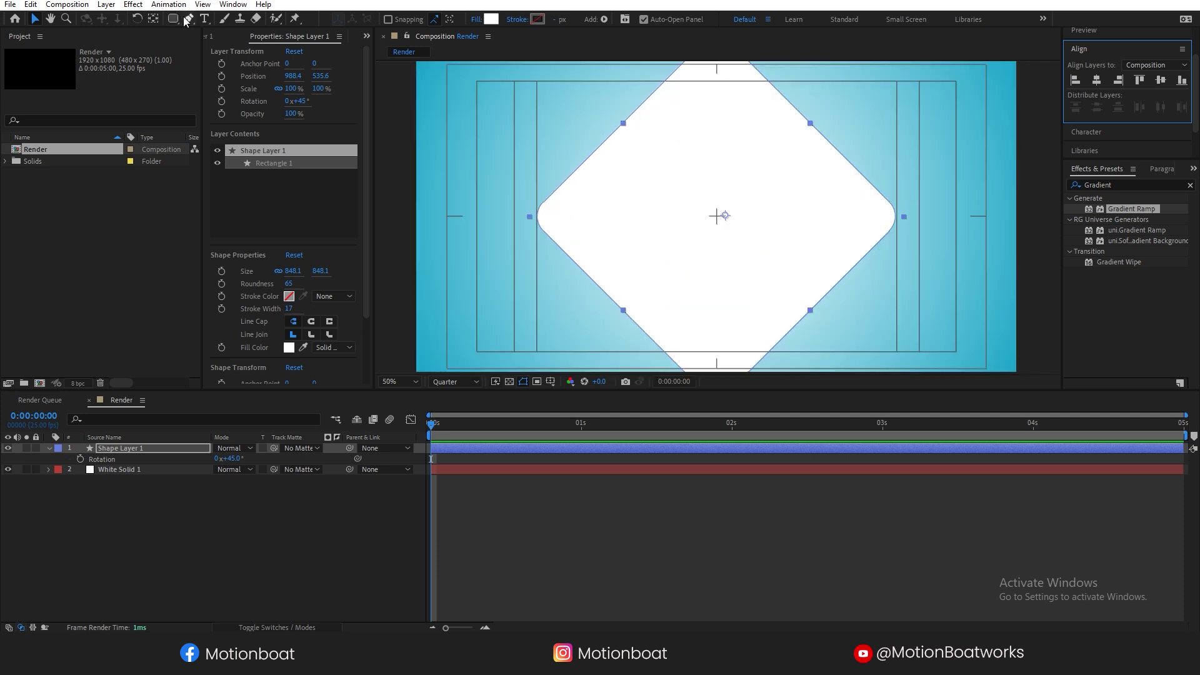
{"action": "left_click", "coordinate": [153, 18]}
{"action": "key", "text": "ctrl+alt+Home"}
{"action": "key", "text": "comma"}
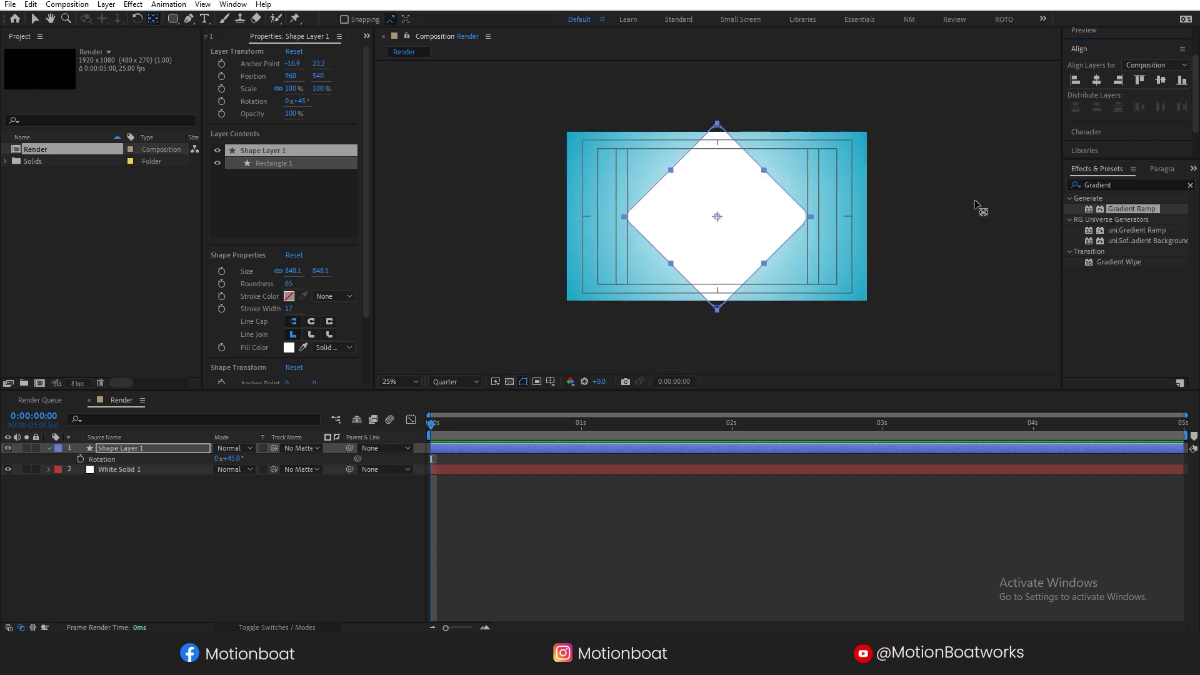
{"action": "left_click", "coordinate": [970, 201]}
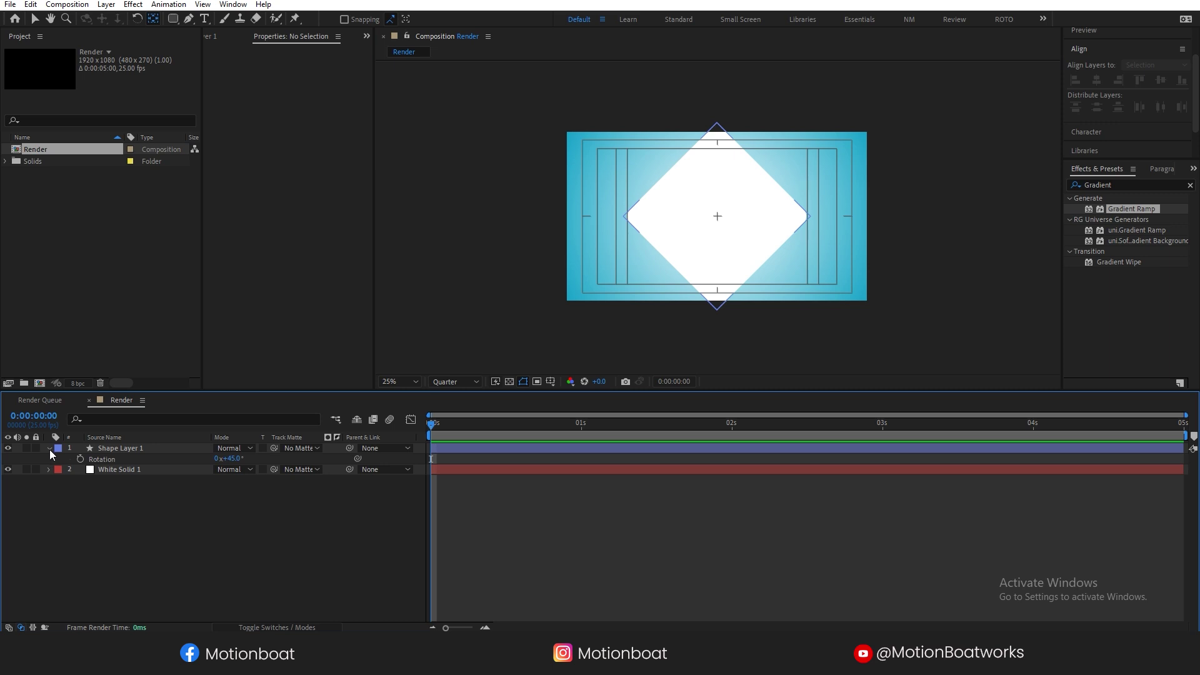
Rename the diamond layer as Glass and draw a horizontal rounded bar about 994 × 120 px over its lower-left side
{"action": "left_click", "coordinate": [49, 448]}
{"action": "key", "text": "q"}
{"action": "key", "text": "period"}
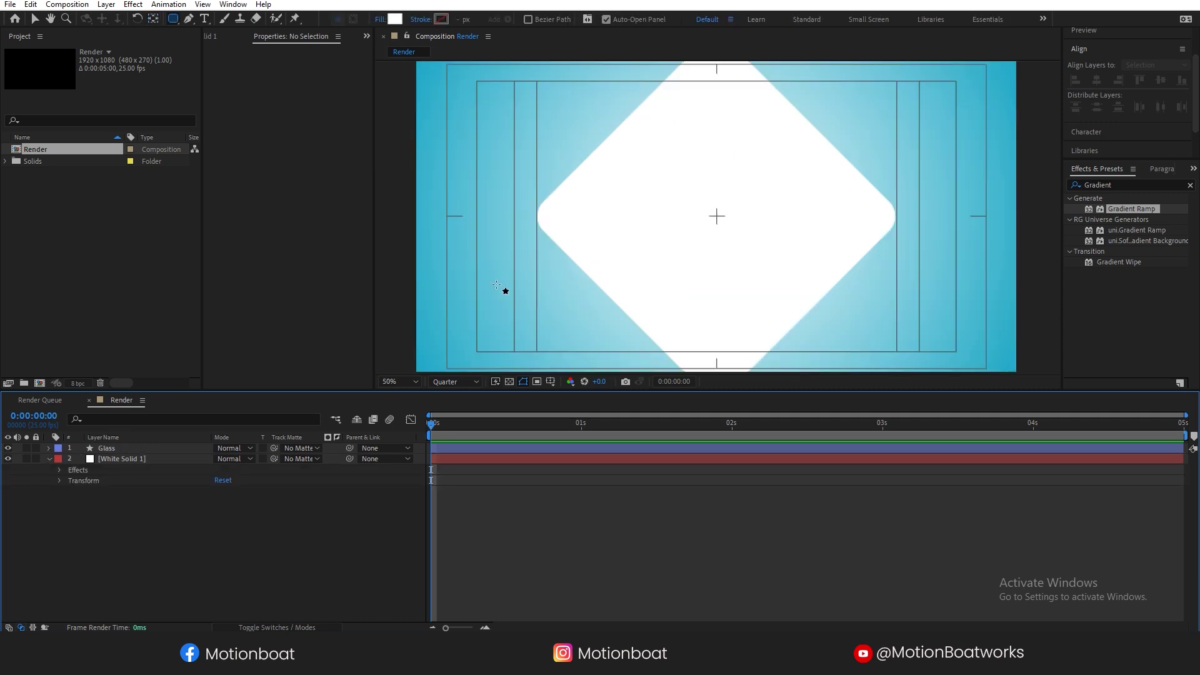
{"action": "left_click_drag", "start_coordinate": [436, 283], "coordinate": [746, 320]}
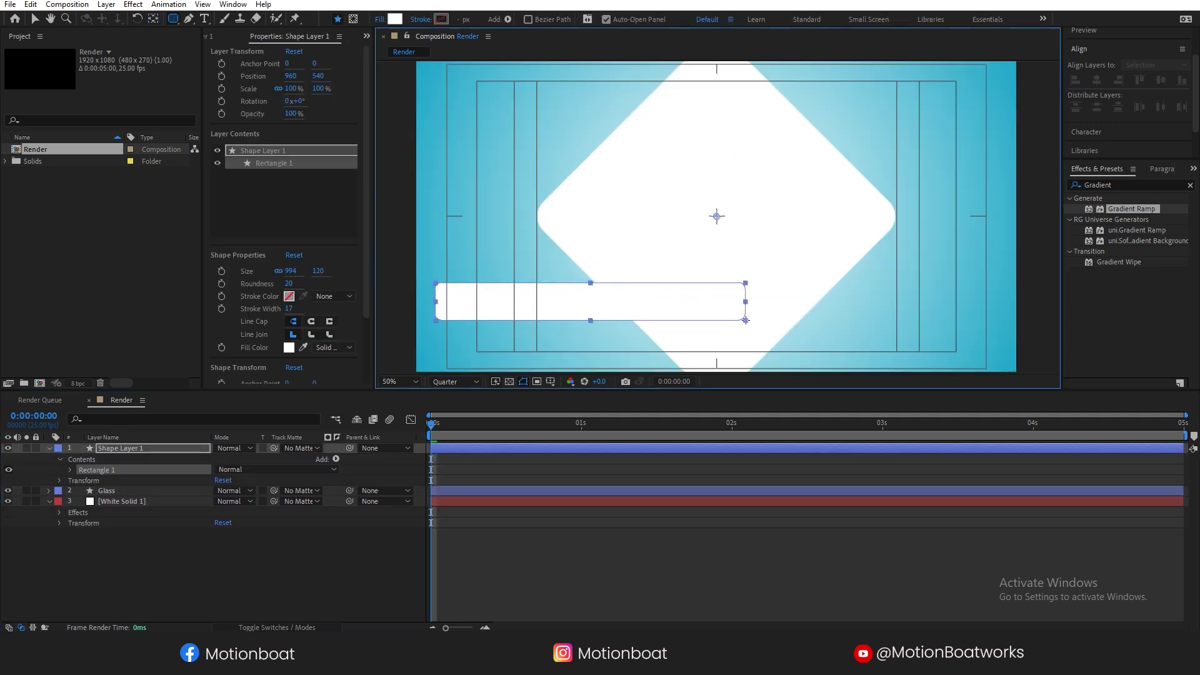
Rename the bar's layer as Shape 1 and set its rectangle path roundness to 50
{"action": "left_click", "coordinate": [112, 449]}
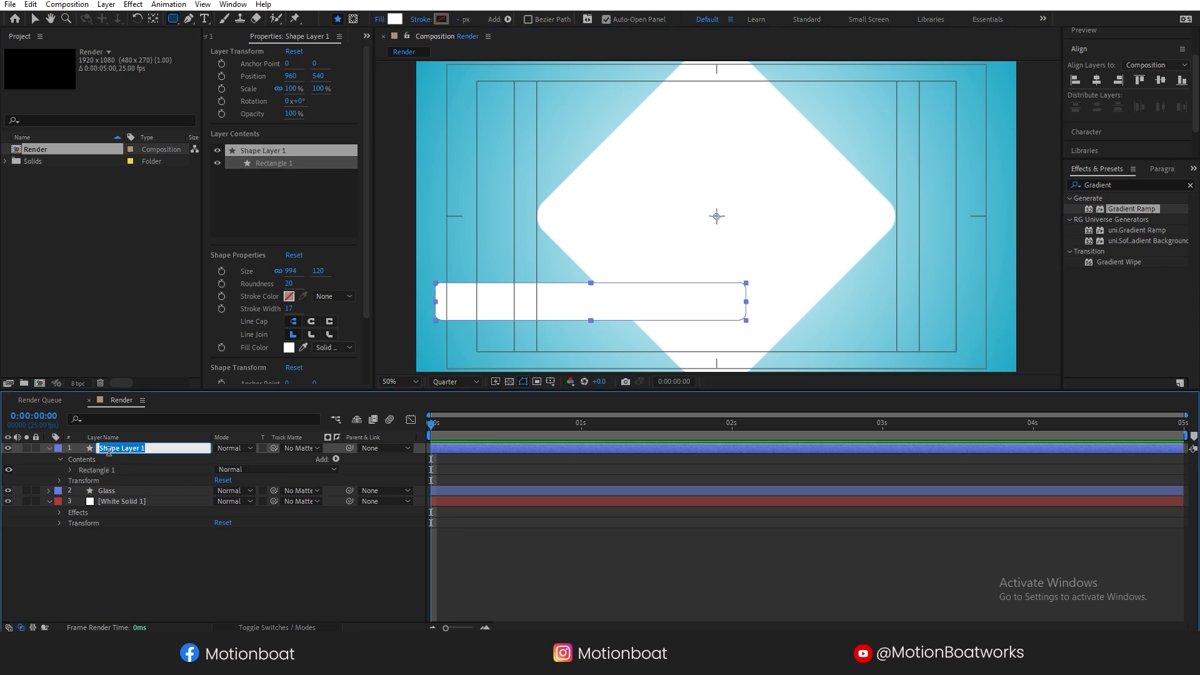
{"action": "key", "text": "Return"}
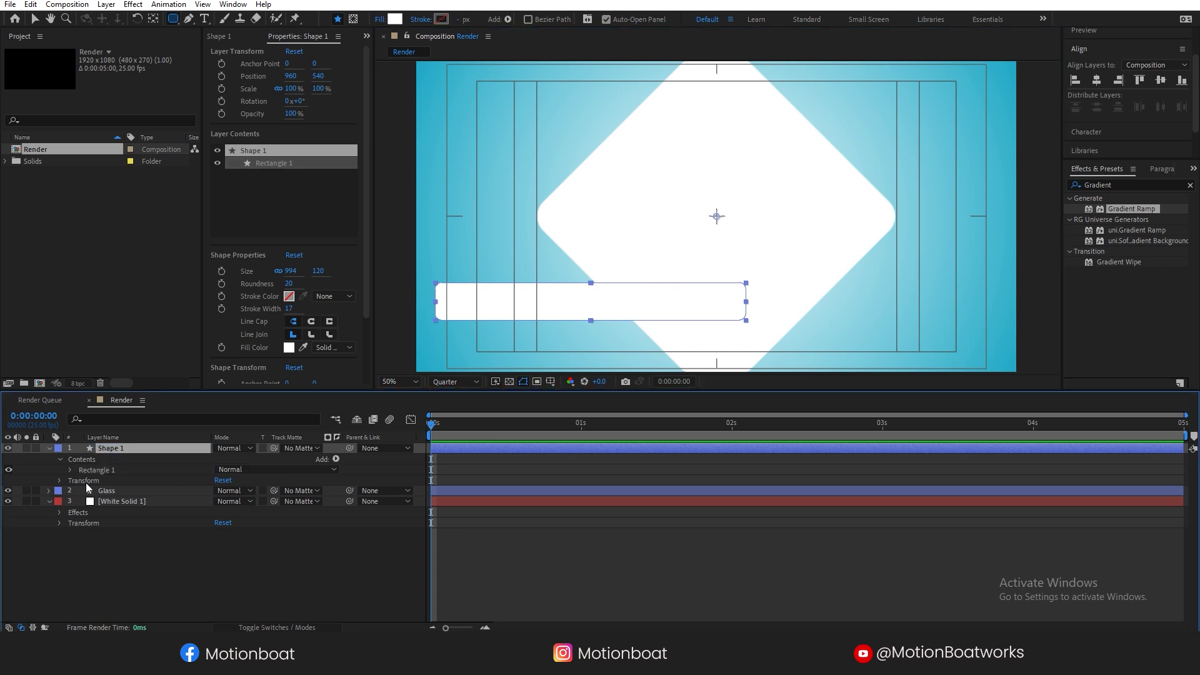
{"action": "left_click", "coordinate": [70, 470]}
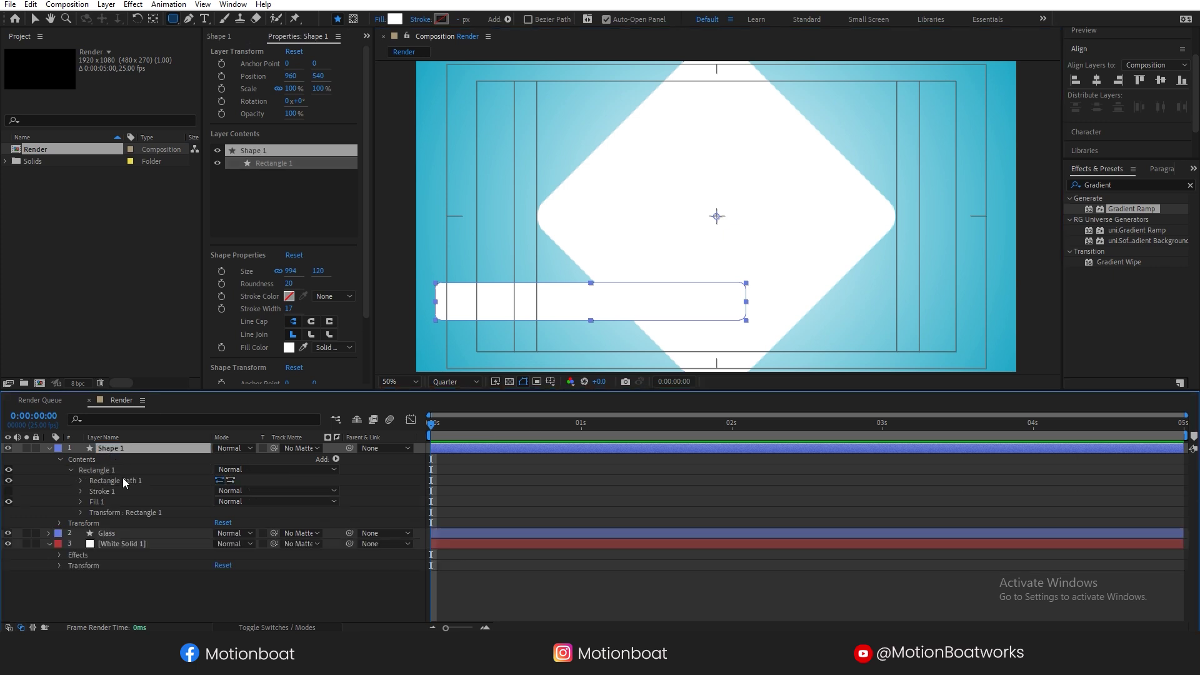
{"action": "left_click", "coordinate": [80, 480]}
{"action": "left_click", "coordinate": [221, 511]}
{"action": "type", "text": "50"}
{"action": "key", "text": "Return"}
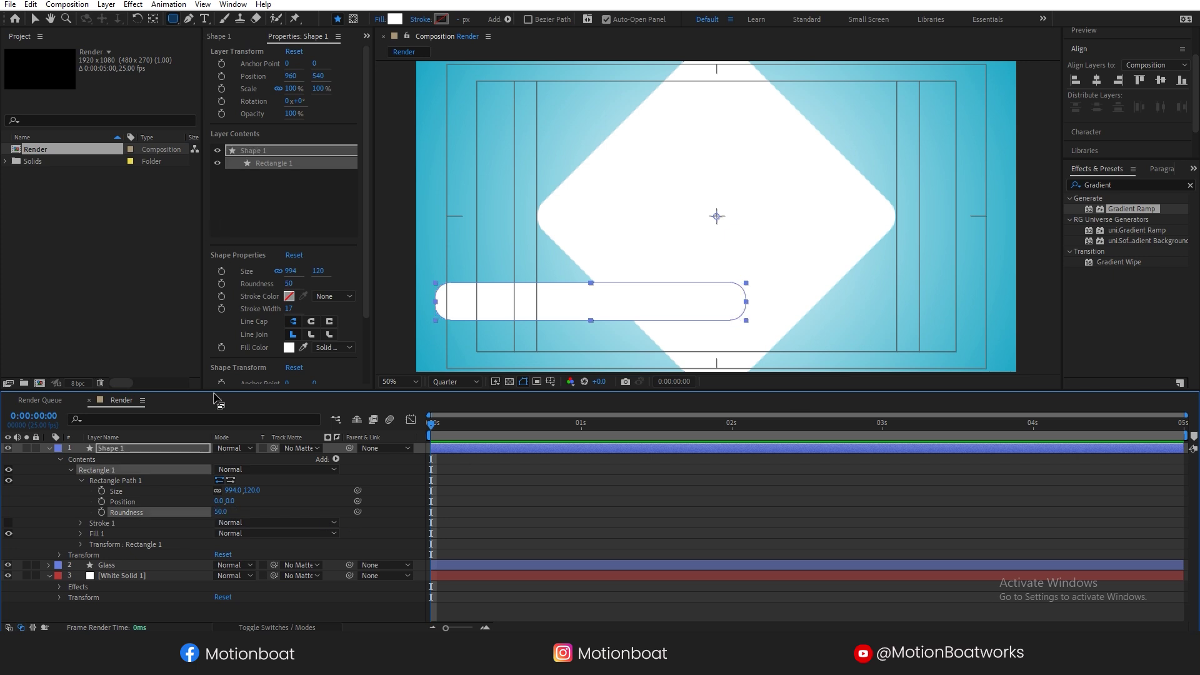
Raise the bar's roundness to 55 and rotate the bar to a diagonal of about 45°, parallel to the diamond's edge
{"action": "scroll", "coordinate": [720, 263], "scroll_direction": "down", "scroll_amount": 2}
{"action": "key", "text": "w"}
{"action": "left_click_drag", "start_coordinate": [720, 263], "coordinate": [605, 309]}
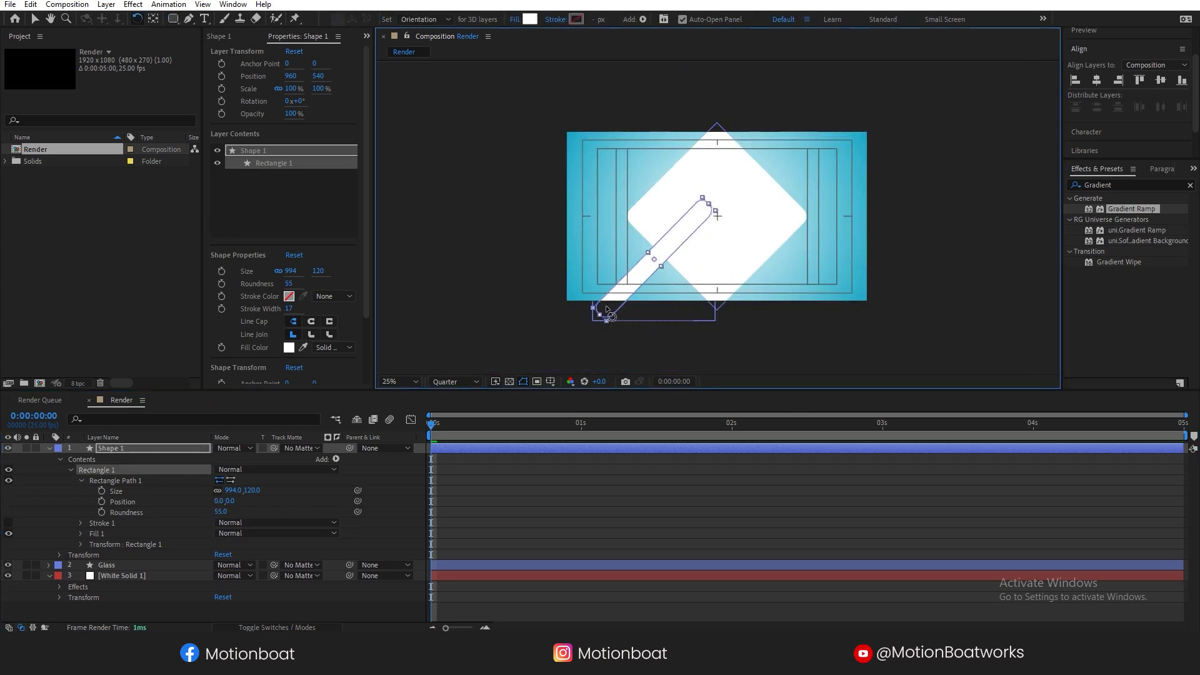
Move the diagonal bar beside the diamond's upper-left edge and set the preview resolution to Full
{"action": "key", "text": "v"}
{"action": "left_click_drag", "start_coordinate": [663, 225], "coordinate": [647, 136]}
{"action": "key", "text": "F2"}
{"action": "scroll", "coordinate": [720, 165], "scroll_direction": "up", "scroll_amount": 2}
{"action": "key", "text": "space"}
{"action": "left_click", "coordinate": [446, 383]}
{"action": "left_click", "coordinate": [456, 420]}
{"action": "left_click", "coordinate": [103, 447]}
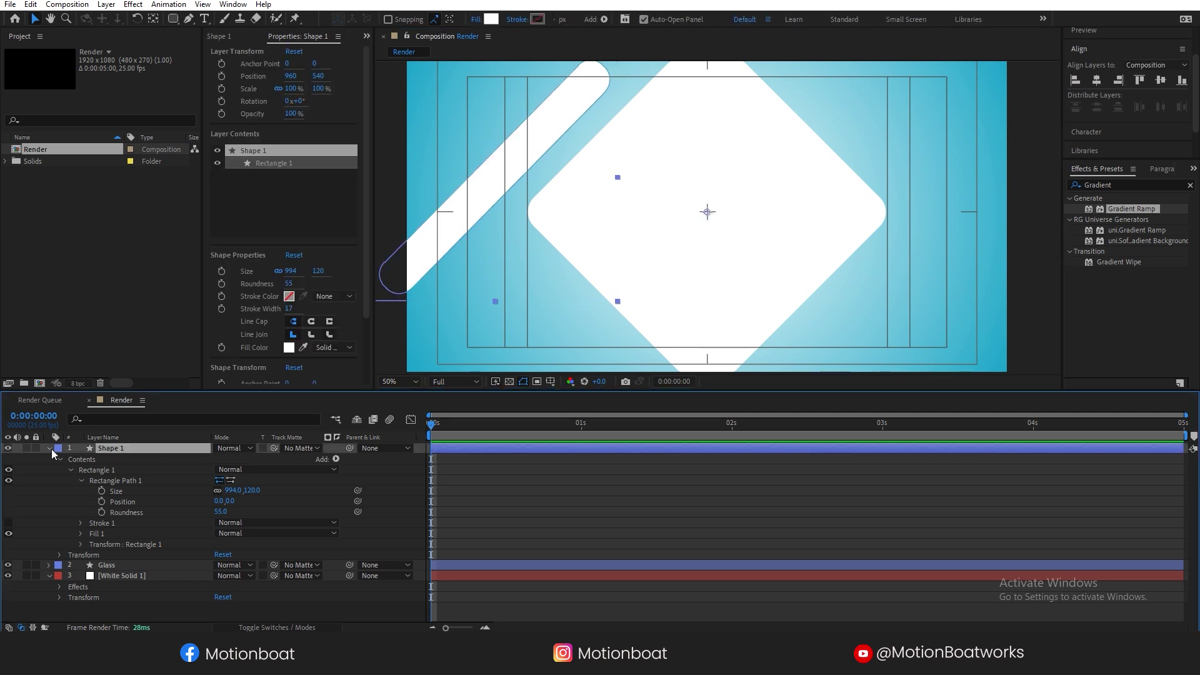
{"action": "left_click", "coordinate": [49, 448]}
Change the bar's fill to a linear gradient and stretch the gradient over the bar's full length
{"action": "left_click", "coordinate": [475, 20]}
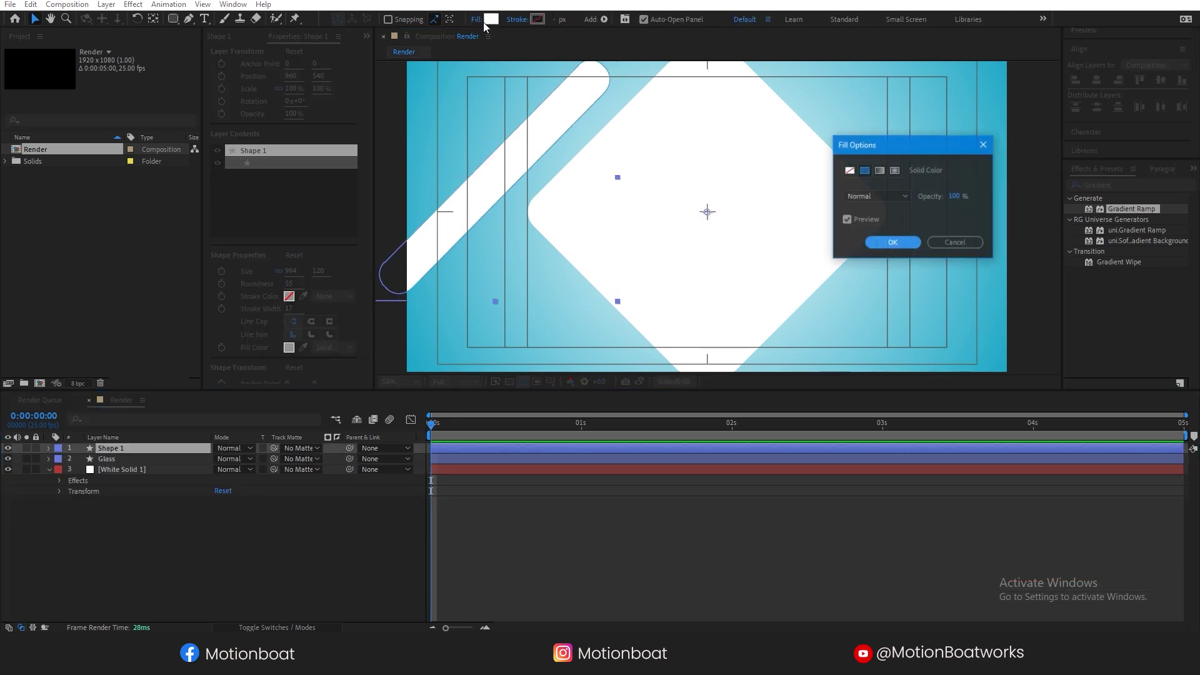
{"action": "left_click", "coordinate": [879, 170]}
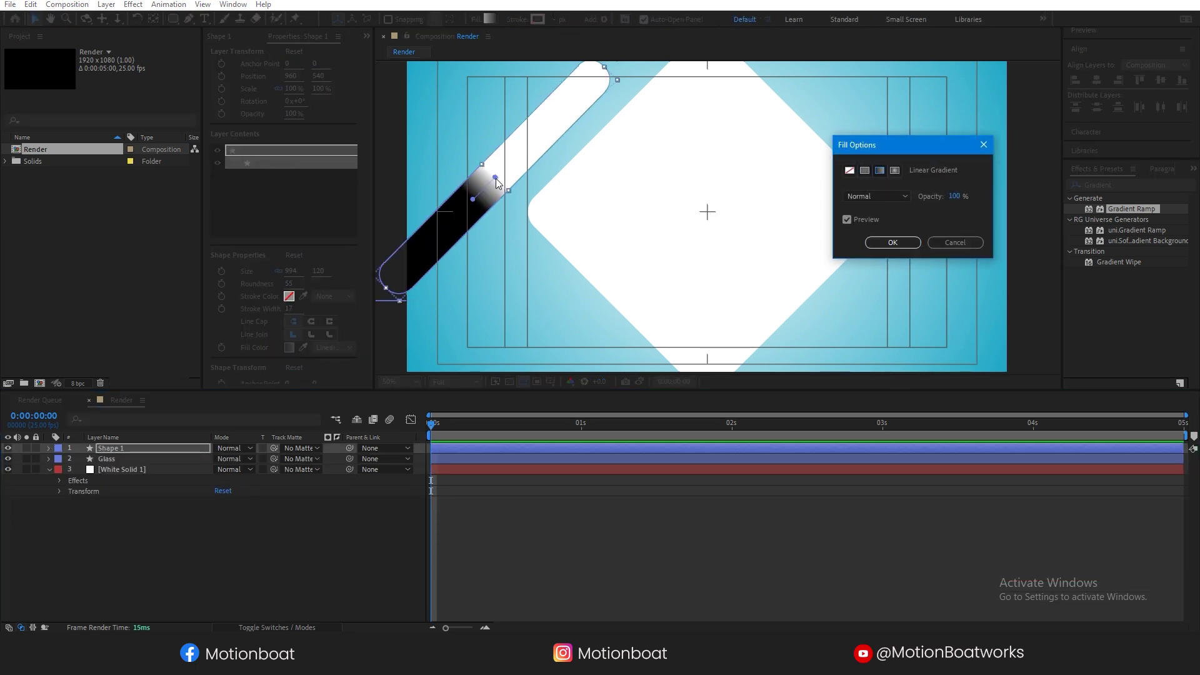
{"action": "left_click", "coordinate": [909, 244]}
{"action": "left_click_drag", "start_coordinate": [495, 177], "coordinate": [586, 82]}
{"action": "left_click_drag", "start_coordinate": [475, 200], "coordinate": [391, 287]}
Colour the bar's gradient from deep purple at its lower end to bright pink at its upper end
{"action": "left_click", "coordinate": [490, 19]}
{"action": "left_click_drag", "start_coordinate": [1176, 363], "coordinate": [617, 313]}
{"action": "left_click", "coordinate": [845, 381]}
{"action": "left_click", "coordinate": [770, 460]}
{"action": "left_click_drag", "start_coordinate": [744, 435], "coordinate": [674, 413]}
{"action": "left_click", "coordinate": [595, 382]}
{"action": "left_click", "coordinate": [769, 449]}
{"action": "left_click", "coordinate": [845, 380]}
{"action": "left_click_drag", "start_coordinate": [745, 459], "coordinate": [752, 475]}
{"action": "left_click", "coordinate": [886, 334]}
{"action": "left_click", "coordinate": [484, 547]}
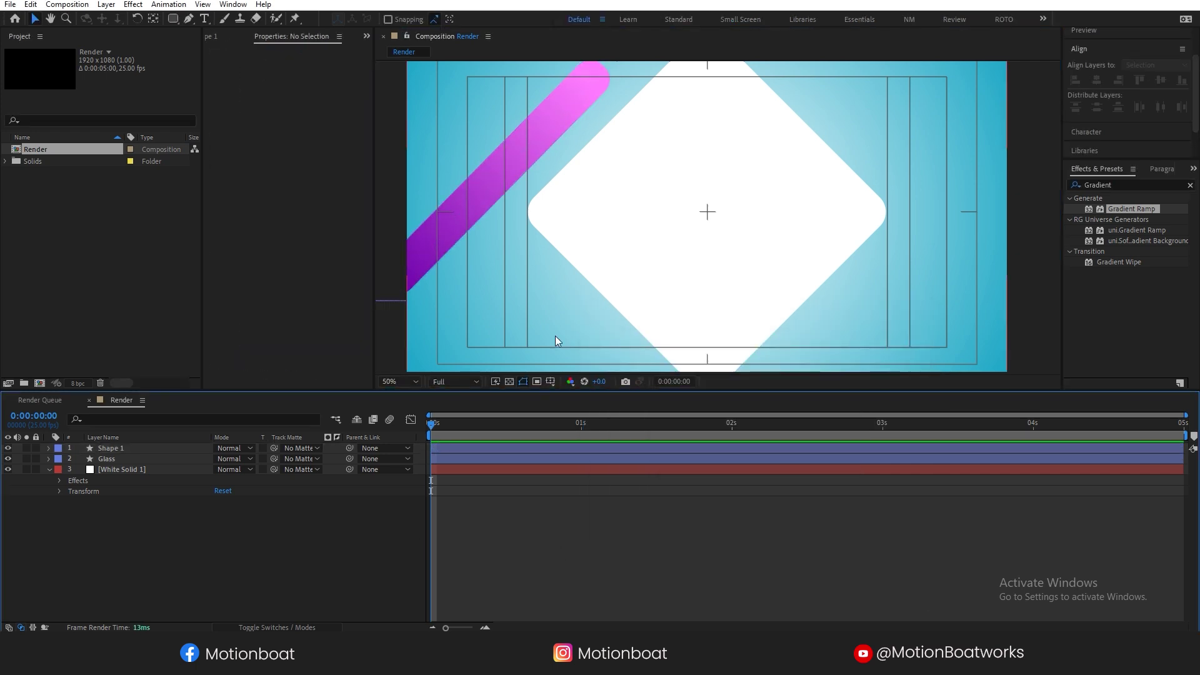
Reposition the purple-pink bar in the lower-left corner of the composition, partly outside the frame
{"action": "key", "text": "comma"}
{"action": "left_click", "coordinate": [594, 227]}
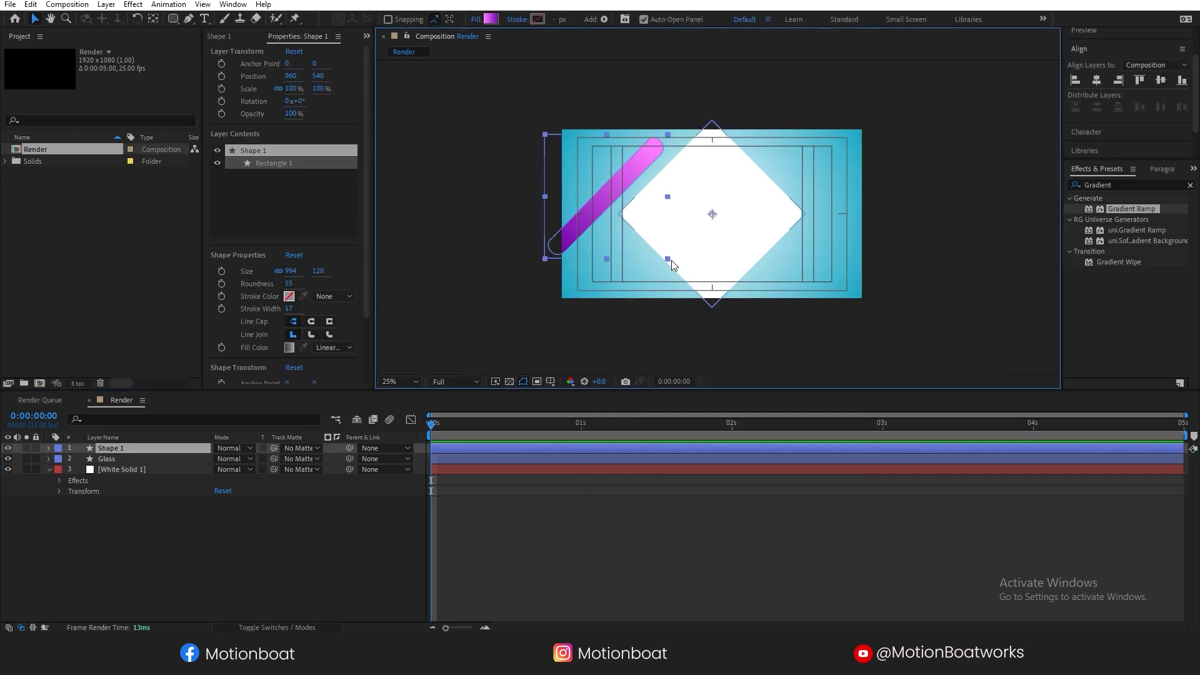
{"action": "left_click_drag", "start_coordinate": [632, 173], "coordinate": [587, 263]}
{"action": "left_click_drag", "start_coordinate": [778, 155], "coordinate": [838, 241]}
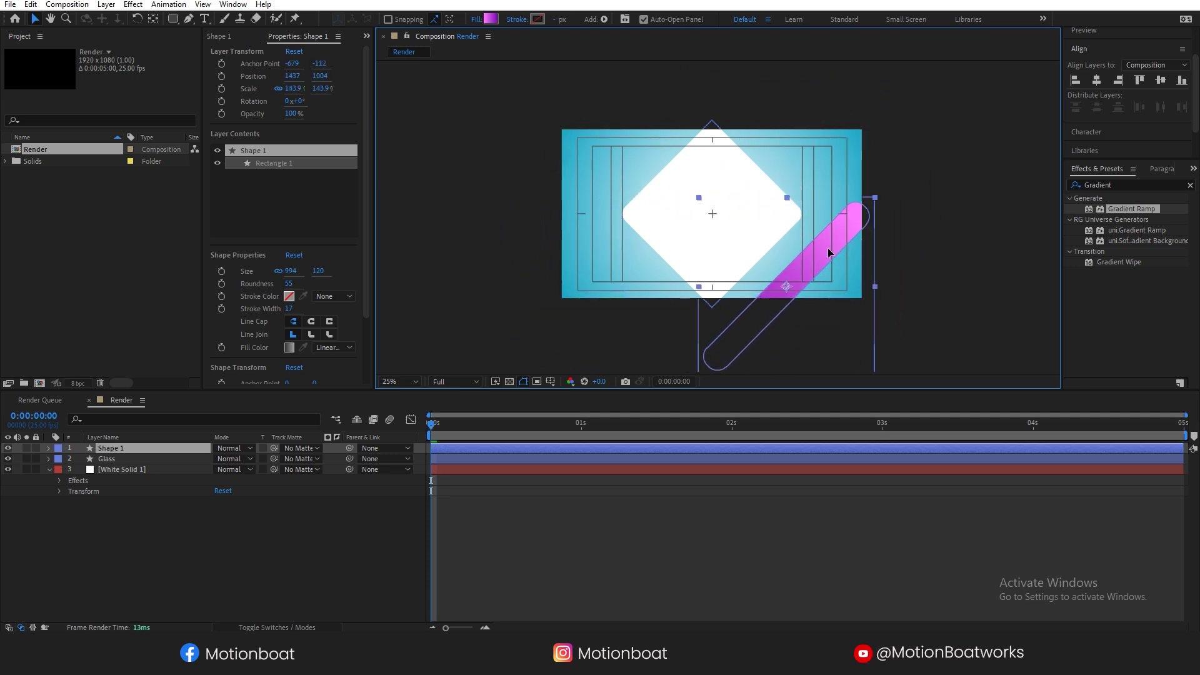
{"action": "left_click_drag", "start_coordinate": [709, 185], "coordinate": [548, 262]}
{"action": "key", "text": "F2"}
{"action": "key", "text": "period"}
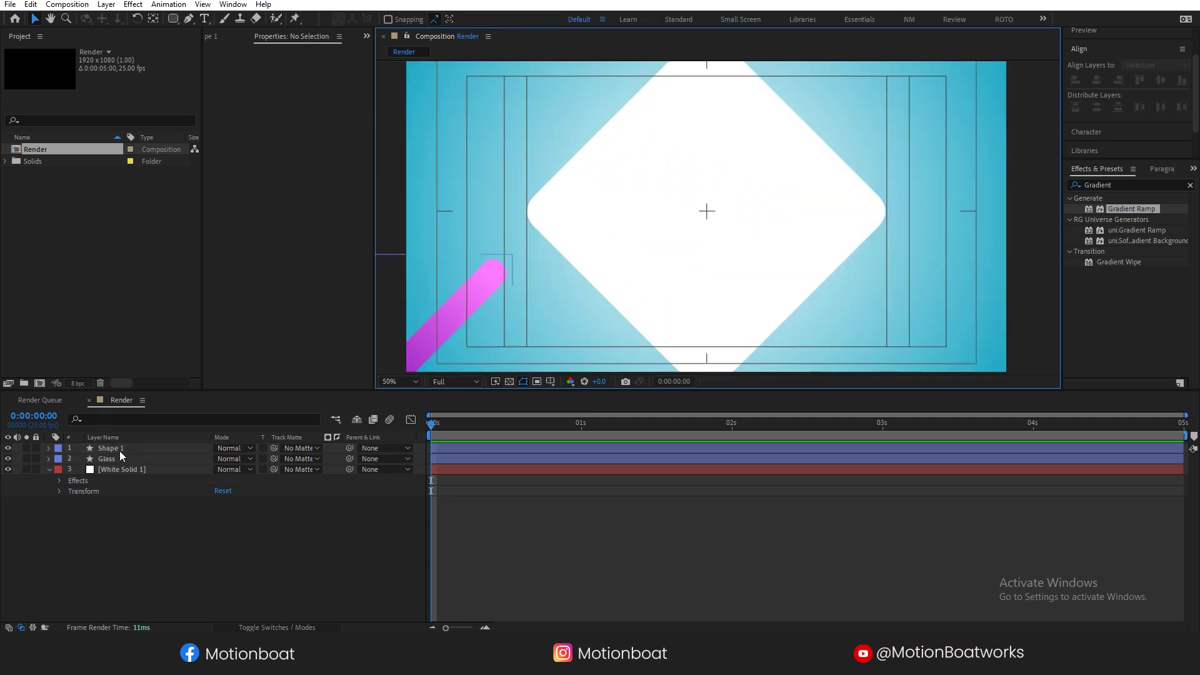
Try a duplicate of the Shape 1 bar moved up over the diamond's upper part
{"action": "left_click", "coordinate": [121, 449]}
{"action": "key", "text": "ctrl+d"}
{"action": "key", "text": "comma"}
{"action": "left_click_drag", "start_coordinate": [599, 263], "coordinate": [681, 119]}
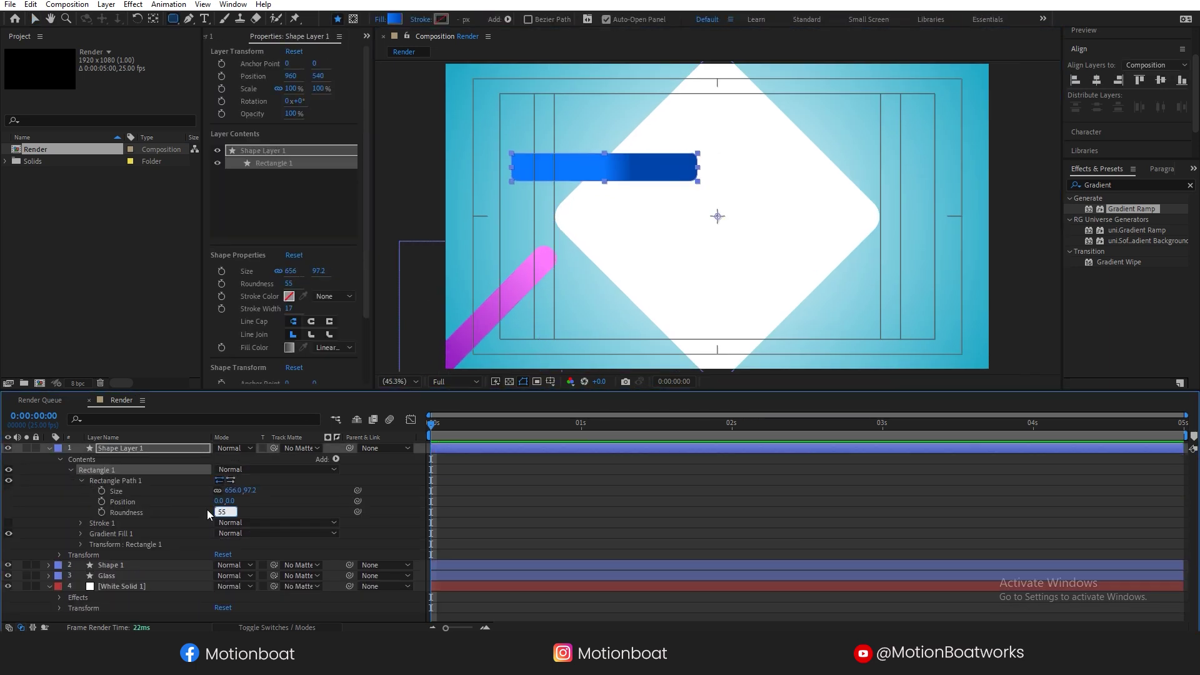
Place the Shape 3 bar by the diamond's upper-left edge and duplicate it as a bar with a red gradient
{"action": "left_click", "coordinate": [119, 449]}
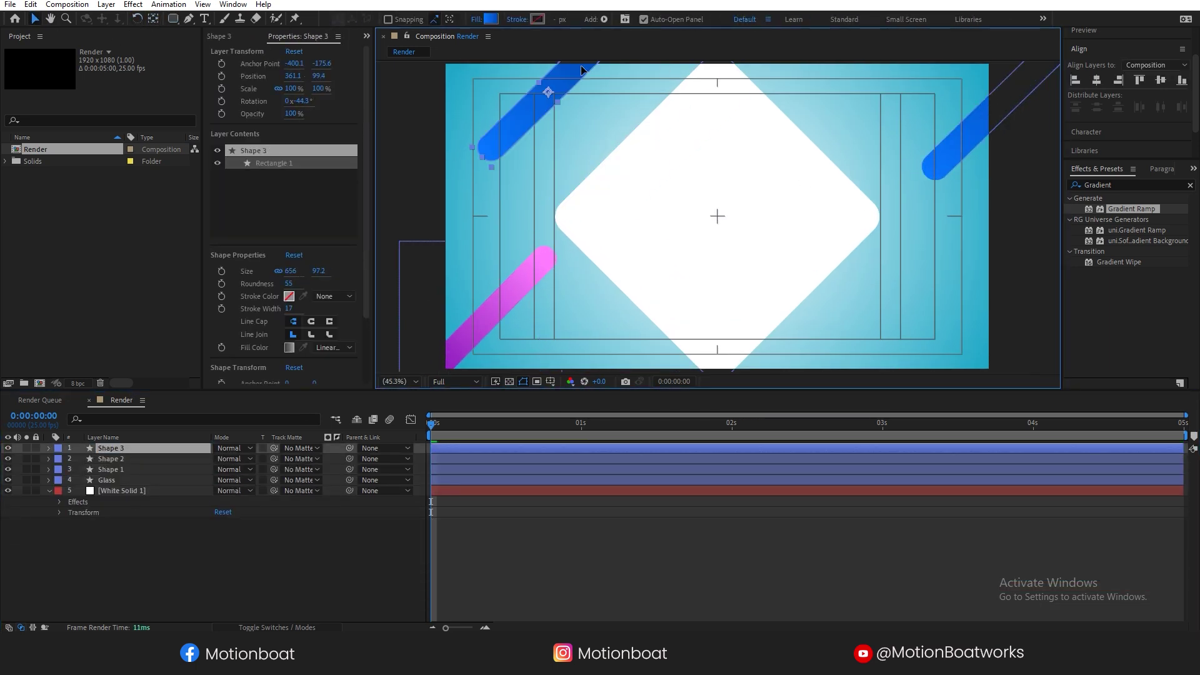
{"action": "left_click_drag", "start_coordinate": [581, 70], "coordinate": [673, 40]}
{"action": "key", "text": "ctrl+d"}
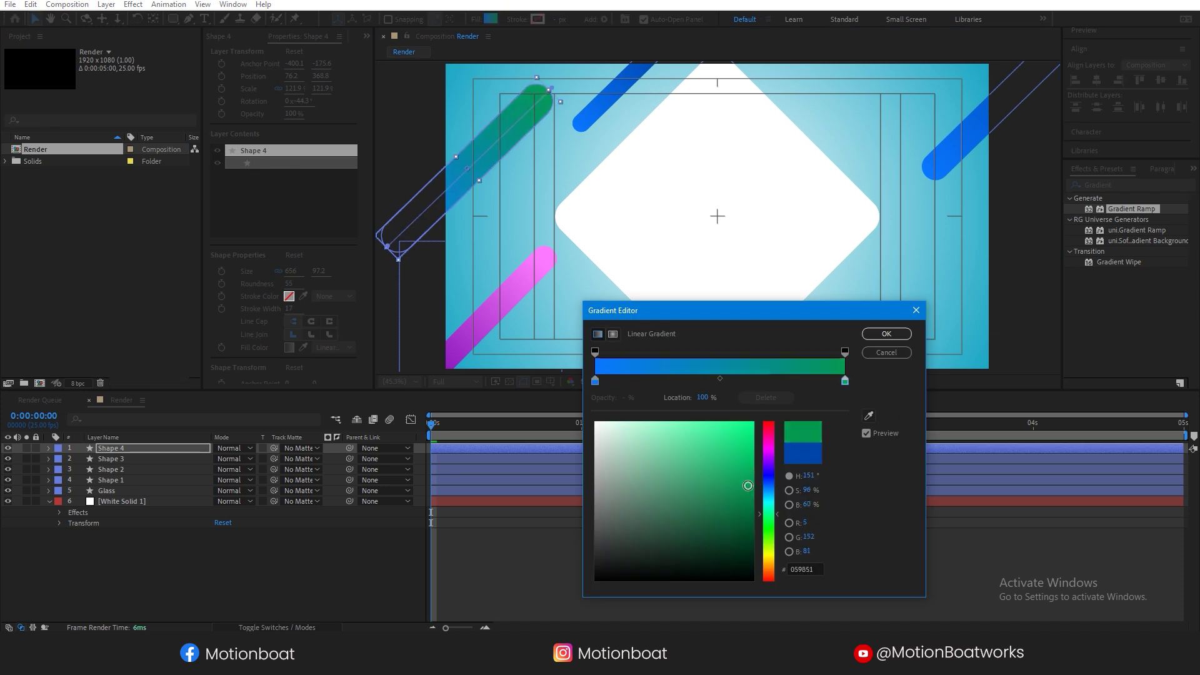
{"action": "left_click_drag", "start_coordinate": [768, 514], "coordinate": [770, 430]}
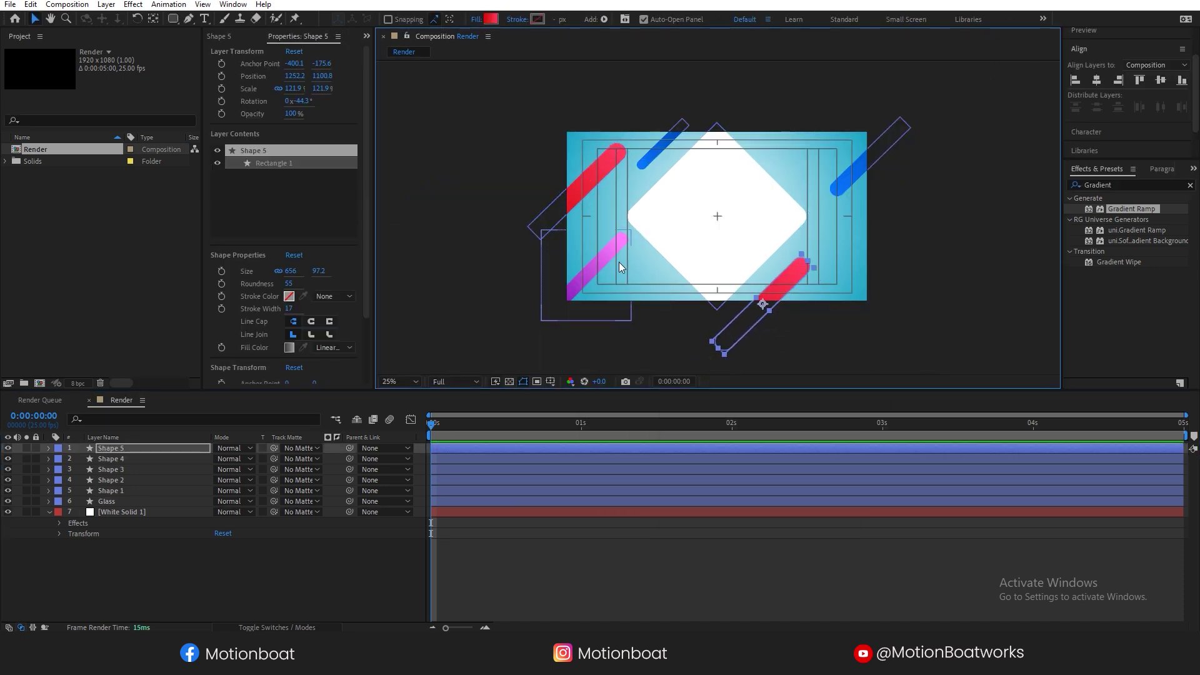
Add a copy of the red bar at the right edge and a copy of the purple-pink bar in the lower-left corner
{"action": "left_click", "coordinate": [636, 275]}
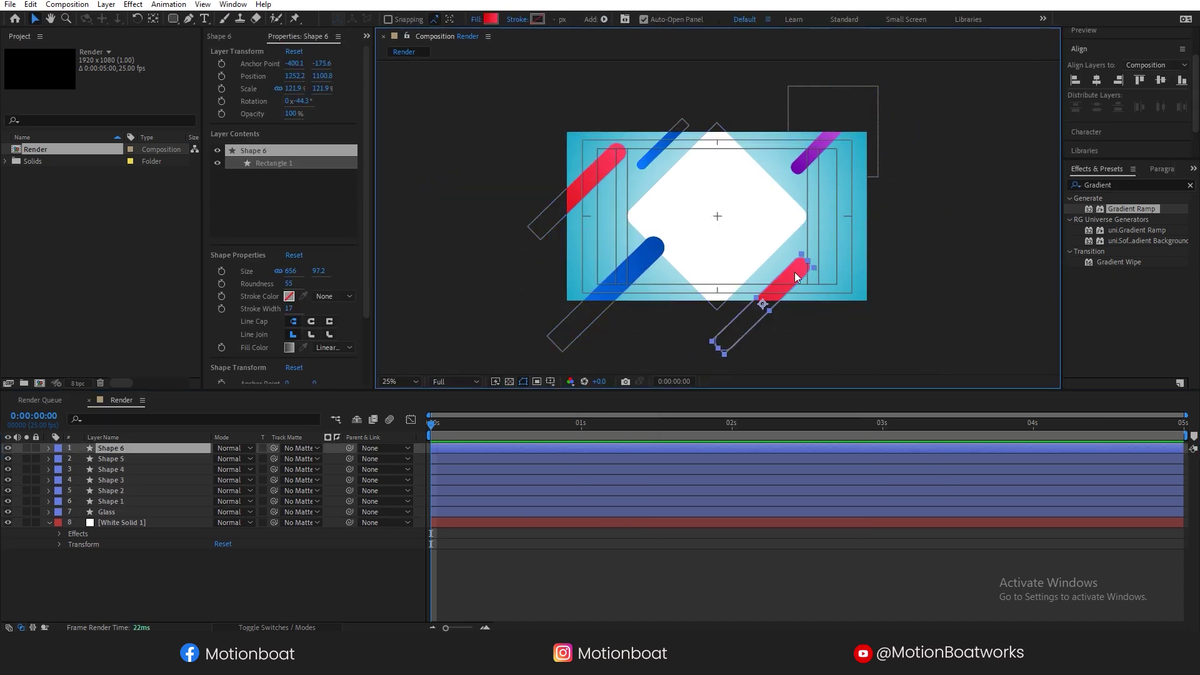
{"action": "left_click", "coordinate": [600, 243]}
{"action": "key", "text": "ctrl+d"}
{"action": "left_click", "coordinate": [927, 236]}
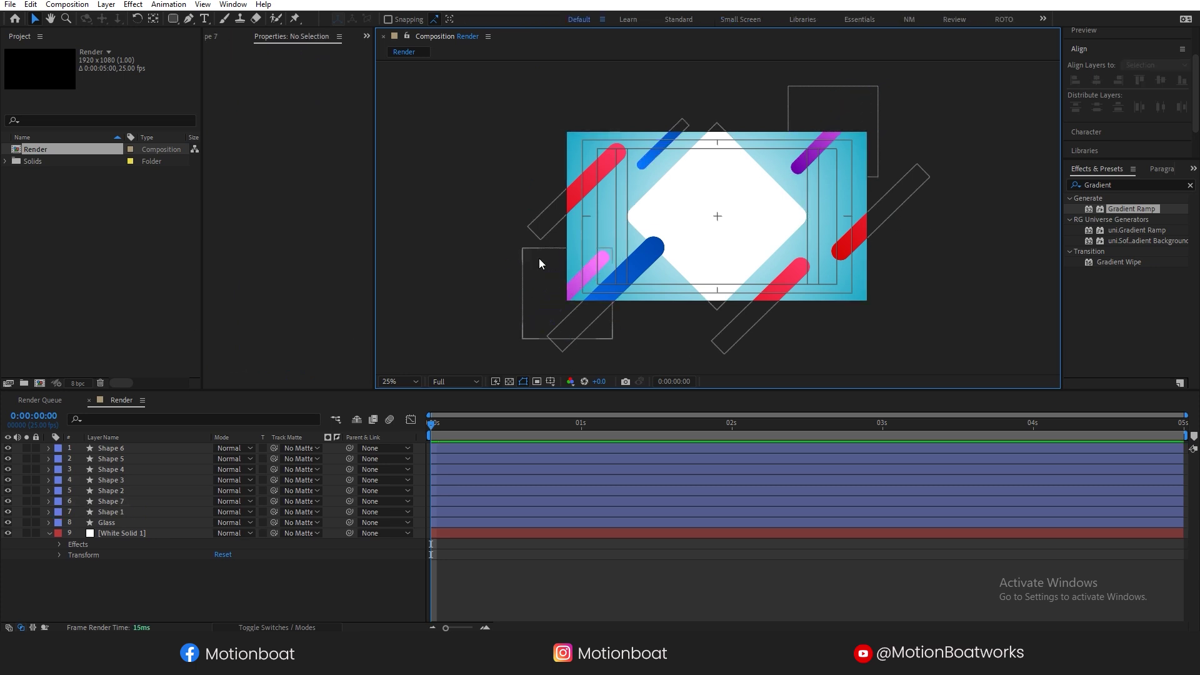
Duplicate the small blue bar from the upper edge and place the copy in the lower-right corner
{"action": "left_click", "coordinate": [857, 238]}
{"action": "left_click", "coordinate": [670, 133]}
{"action": "key", "text": "ctrl+d"}
{"action": "left_click_drag", "start_coordinate": [666, 141], "coordinate": [833, 291]}
{"action": "left_click", "coordinate": [1039, 271]}
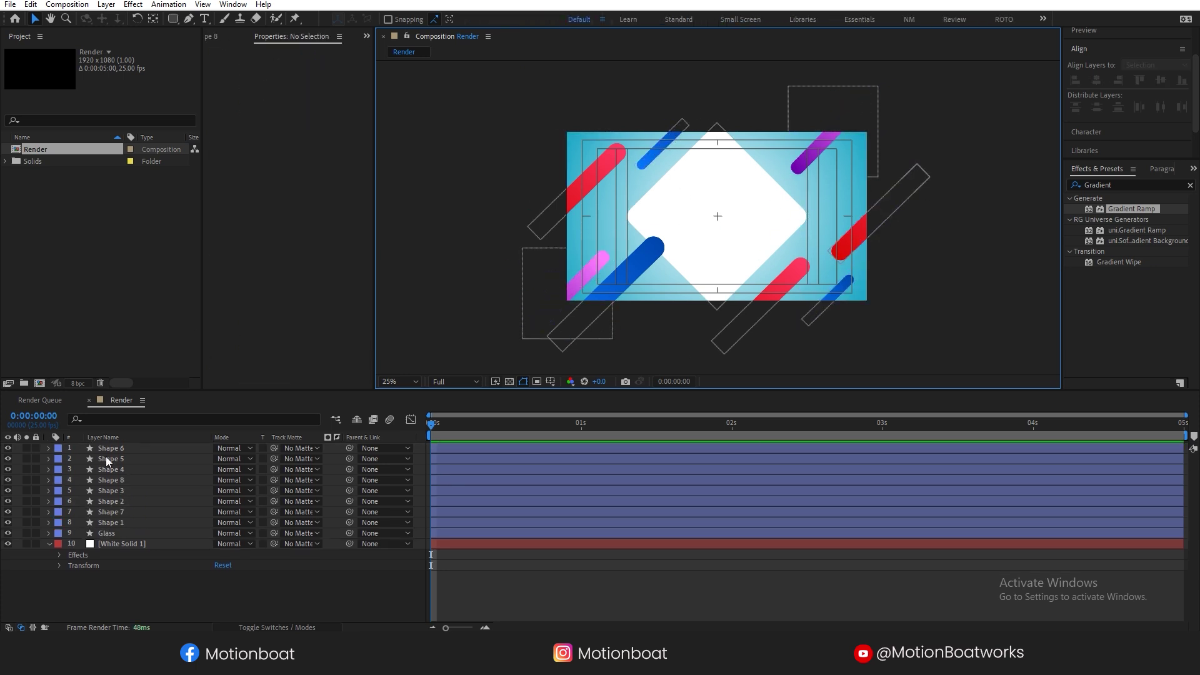
Draw a circle about 300 × 300 px near the diamond's centre on a new shape layer
{"action": "left_click", "coordinate": [115, 533]}
{"action": "left_click", "coordinate": [113, 581]}
{"action": "left_click", "coordinate": [175, 22]}
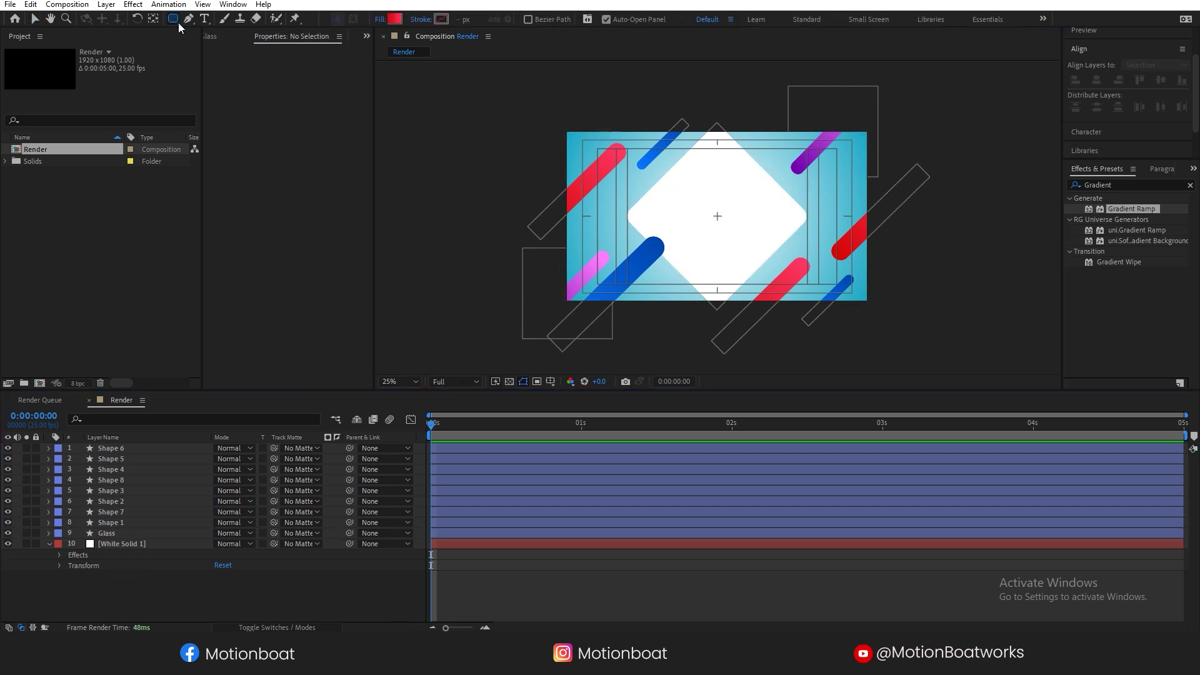
{"action": "left_click", "coordinate": [209, 45]}
{"action": "left_click_drag", "start_coordinate": [702, 199], "coordinate": [748, 241]}
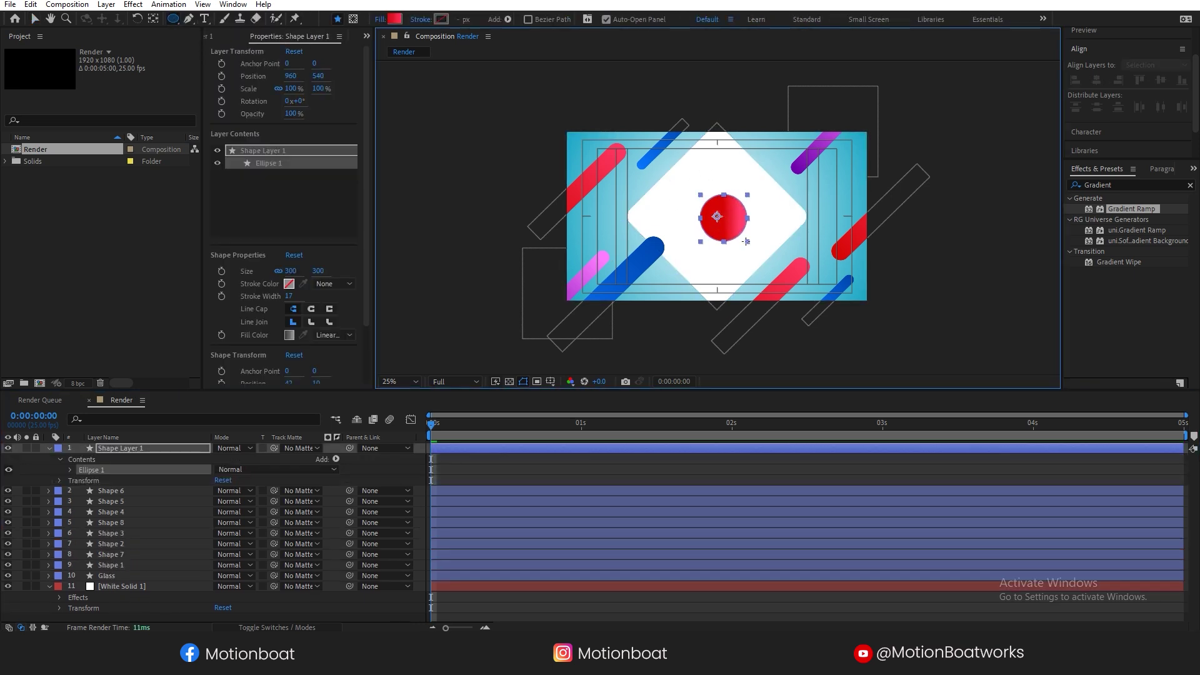
Rename the circle's layer as Circle 1 and center its anchor point on the shape
{"action": "left_click", "coordinate": [155, 21]}
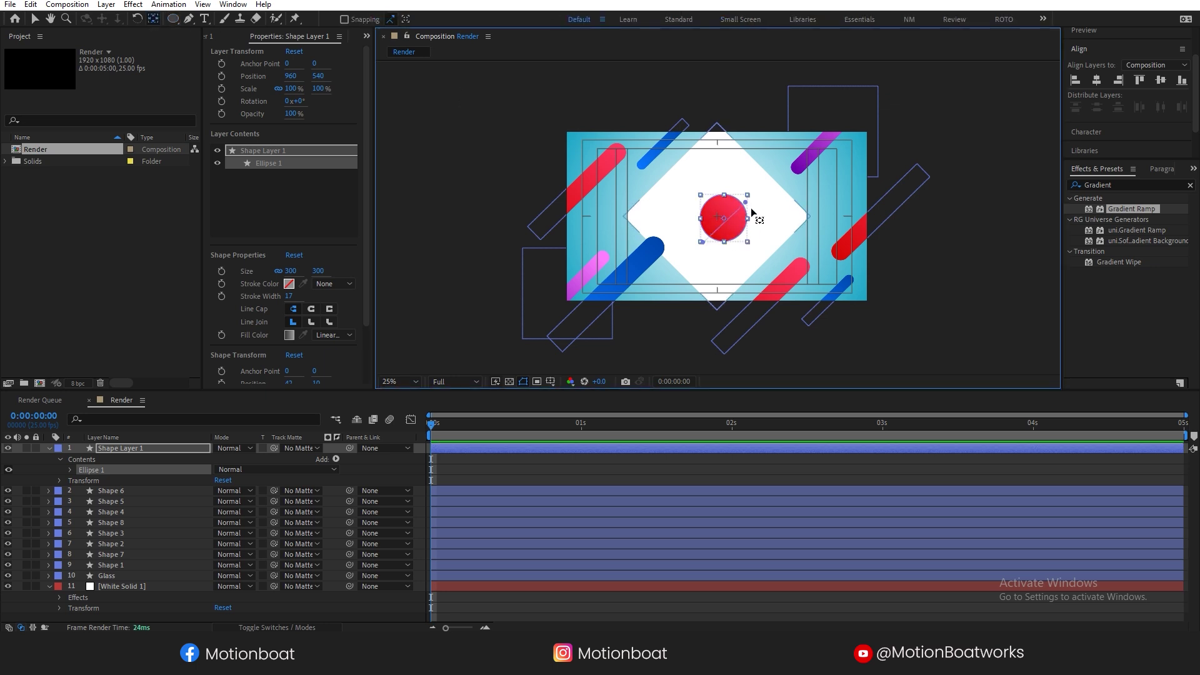
{"action": "left_click", "coordinate": [132, 447]}
{"action": "key", "text": "Return"}
{"action": "type", "text": "Circle 1"}
{"action": "key", "text": "Return"}
{"action": "key", "text": "ctrl+alt+Home"}
{"action": "left_click", "coordinate": [35, 19]}
Move the circle right of the diamond and place copies near the diamond's top and upper-left edge
{"action": "left_click_drag", "start_coordinate": [724, 221], "coordinate": [944, 162]}
{"action": "scroll", "coordinate": [651, 206], "scroll_direction": "up", "scroll_amount": 2}
{"action": "scroll", "coordinate": [652, 206], "scroll_direction": "down", "scroll_amount": 2}
{"action": "left_click", "coordinate": [403, 382]}
{"action": "left_click", "coordinate": [409, 406]}
{"action": "key", "text": "ctrl+d"}
{"action": "key", "text": "ctrl+d"}
{"action": "left_click_drag", "start_coordinate": [928, 189], "coordinate": [792, 121]}
{"action": "left_click_drag", "start_coordinate": [770, 162], "coordinate": [570, 177]}
Duplicate more circles up to Circle 7, placing copies in the lower-right area and by the diamond's lower-left edge
{"action": "key", "text": "ctrl+d"}
{"action": "key", "text": "ctrl+d"}
{"action": "left_click_drag", "start_coordinate": [592, 136], "coordinate": [922, 312]}
{"action": "key", "text": "ctrl+d"}
{"action": "left_click_drag", "start_coordinate": [906, 327], "coordinate": [670, 344]}
{"action": "key", "text": "ctrl+d"}
{"action": "left_click_drag", "start_coordinate": [685, 326], "coordinate": [694, 318]}
{"action": "left_click_drag", "start_coordinate": [680, 333], "coordinate": [671, 321]}
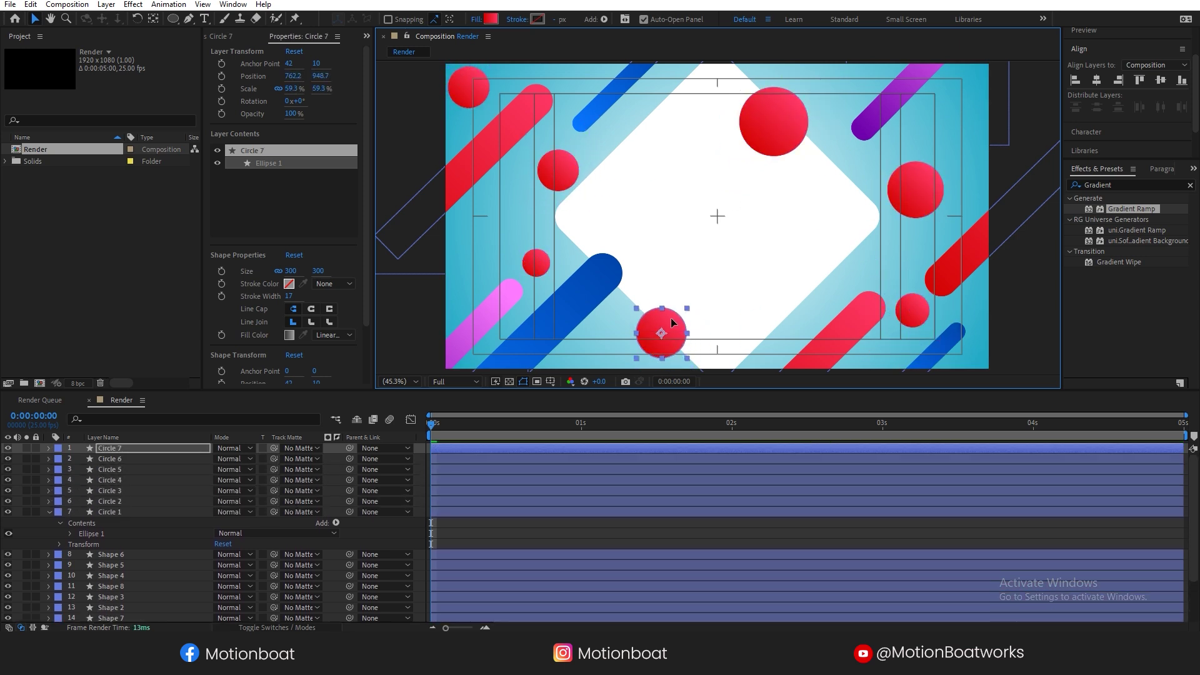
Recolour the circle in the upper-left corner with an orange-to-yellow gradient
{"action": "left_click", "coordinate": [469, 88]}
{"action": "left_click", "coordinate": [491, 19]}
{"action": "left_click_drag", "start_coordinate": [768, 571], "coordinate": [718, 493]}
{"action": "left_click", "coordinate": [753, 422]}
{"action": "left_click", "coordinate": [844, 381]}
{"action": "left_click", "coordinate": [883, 335]}
Recolour the large circle near the diamond's top with a dark-to-bright green gradient ending in #01FA18
{"action": "left_click", "coordinate": [774, 122]}
{"action": "left_click", "coordinate": [490, 19]}
{"action": "left_click", "coordinate": [769, 531]}
{"action": "left_click", "coordinate": [844, 381]}
{"action": "left_click", "coordinate": [768, 526]}
{"action": "left_click", "coordinate": [752, 424]}
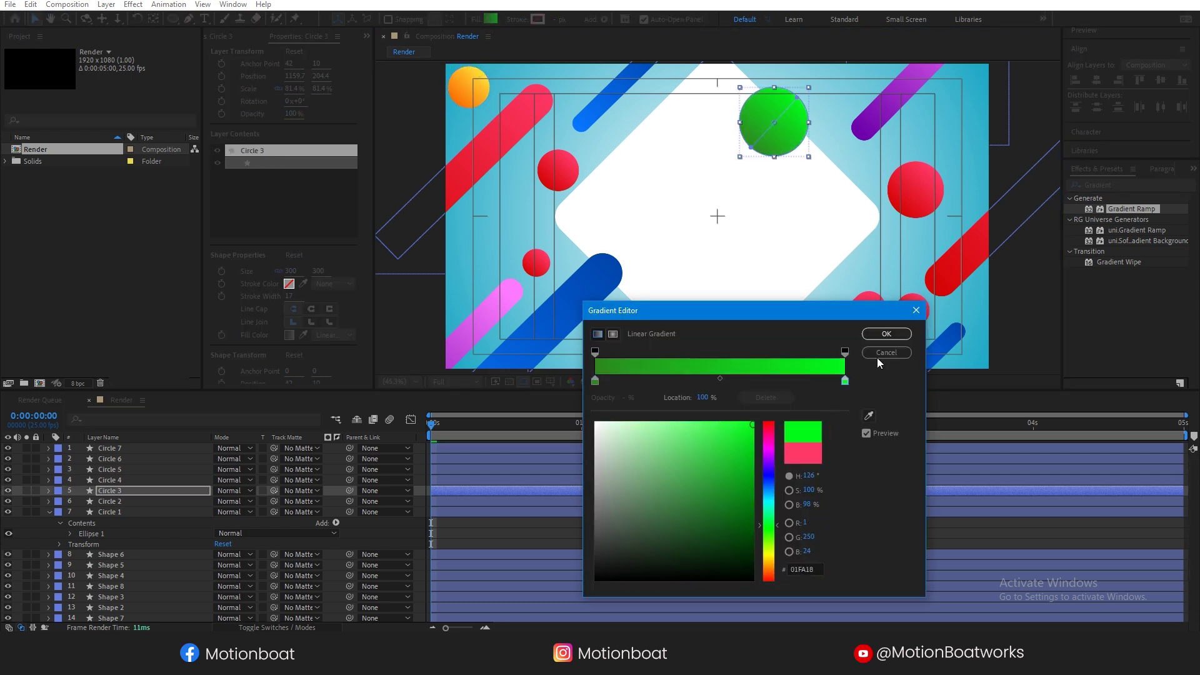
{"action": "left_click", "coordinate": [886, 334]}
Recolour the circle by the diamond's upper-left edge with a dark purple to light violet gradient
{"action": "left_click", "coordinate": [558, 170]}
{"action": "left_click", "coordinate": [490, 18]}
{"action": "left_click", "coordinate": [769, 480]}
{"action": "left_click", "coordinate": [769, 449]}
{"action": "left_click", "coordinate": [740, 491]}
{"action": "left_click", "coordinate": [844, 382]}
{"action": "left_click", "coordinate": [768, 450]}
{"action": "left_click_drag", "start_coordinate": [748, 435], "coordinate": [683, 421]}
{"action": "left_click", "coordinate": [886, 335]}
Recolour the smallest circle left of the diamond with a gradient from yellow #D5D303 to pale yellow
{"action": "left_click", "coordinate": [537, 264]}
{"action": "left_click", "coordinate": [490, 18]}
{"action": "left_click", "coordinate": [769, 555]}
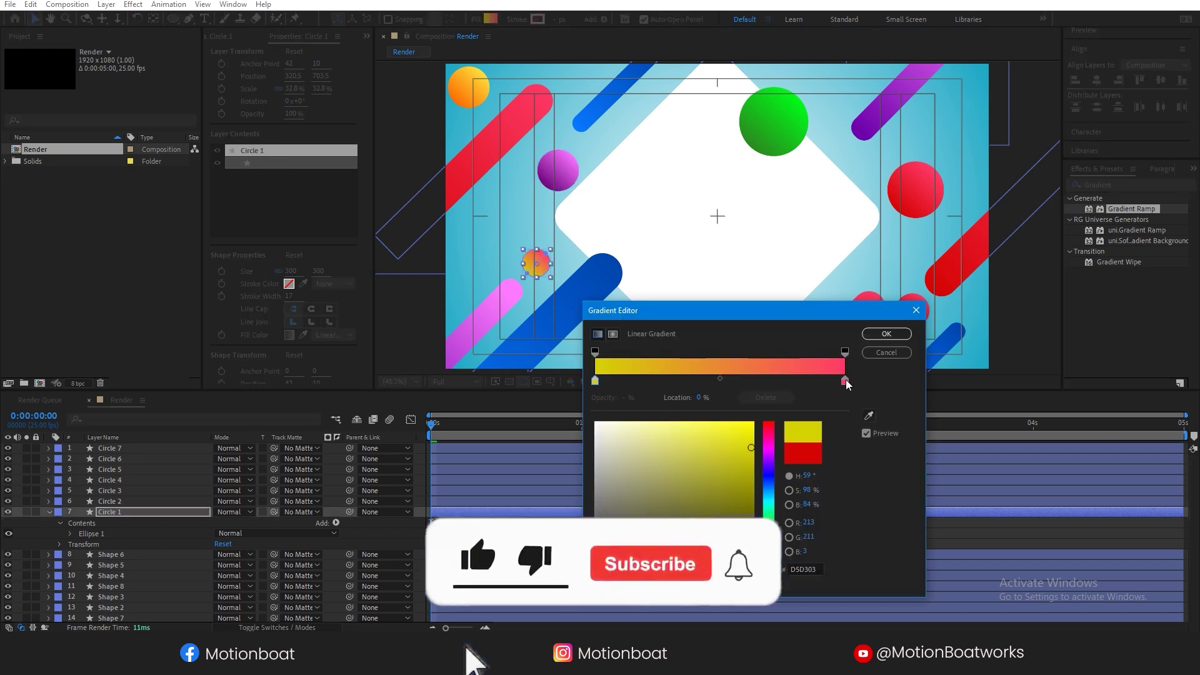
{"action": "left_click", "coordinate": [844, 381]}
{"action": "left_click", "coordinate": [769, 549]}
{"action": "left_click", "coordinate": [608, 424]}
{"action": "left_click", "coordinate": [882, 334]}
Try a gradient from orange to red #FF4032 on the circle right of the diamond
{"action": "left_click", "coordinate": [915, 190]}
{"action": "left_click", "coordinate": [491, 18]}
{"action": "left_click", "coordinate": [768, 551]}
{"action": "left_click", "coordinate": [768, 562]}
{"action": "left_click", "coordinate": [845, 381]}
{"action": "left_click", "coordinate": [647, 421]}
{"action": "left_click", "coordinate": [769, 558]}
{"action": "left_click", "coordinate": [694, 422]}
{"action": "left_click", "coordinate": [769, 579]}
{"action": "left_click", "coordinate": [722, 421]}
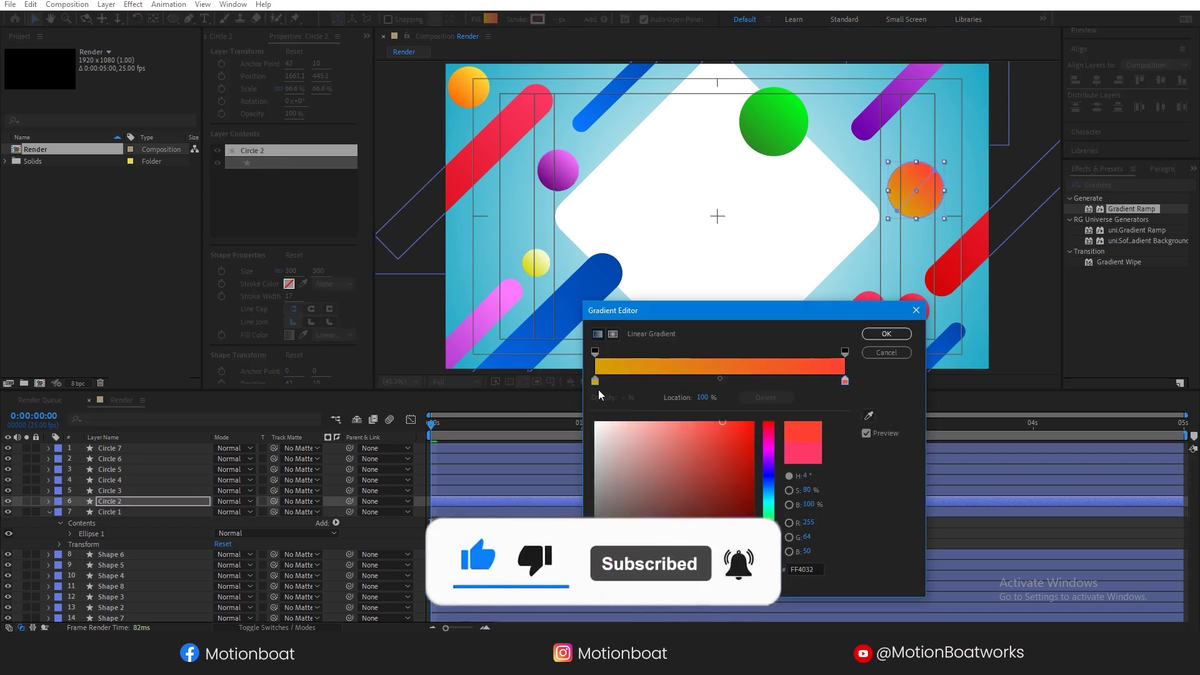
Change the gradient of the circle right of the diamond to run from deep blue to light blue
{"action": "left_click", "coordinate": [595, 381]}
{"action": "left_click", "coordinate": [769, 423]}
{"action": "left_click", "coordinate": [769, 446]}
{"action": "left_click", "coordinate": [769, 489]}
{"action": "left_click", "coordinate": [768, 473]}
{"action": "left_click", "coordinate": [845, 381]}
{"action": "left_click", "coordinate": [769, 491]}
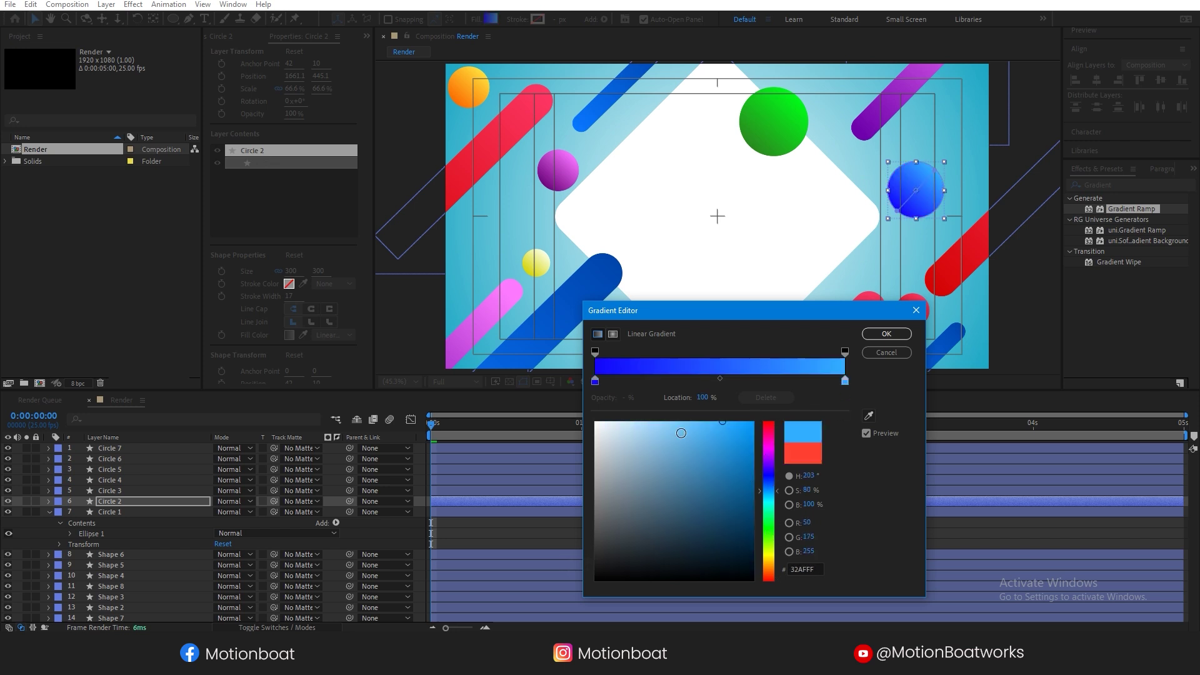
{"action": "left_click", "coordinate": [680, 422]}
{"action": "left_click", "coordinate": [886, 333]}
Recolour the red bar at the right edge with a green gradient and deselect it
{"action": "left_click", "coordinate": [959, 259]}
{"action": "left_click", "coordinate": [490, 19]}
{"action": "left_click", "coordinate": [769, 452]}
{"action": "left_click", "coordinate": [769, 528]}
{"action": "left_click", "coordinate": [768, 539]}
{"action": "left_click", "coordinate": [702, 503]}
{"action": "left_click", "coordinate": [706, 424]}
{"action": "left_click", "coordinate": [768, 524]}
{"action": "left_click", "coordinate": [751, 422]}
{"action": "left_click", "coordinate": [845, 381]}
{"action": "left_click", "coordinate": [768, 529]}
{"action": "left_click", "coordinate": [748, 452]}
{"action": "left_click", "coordinate": [886, 334]}
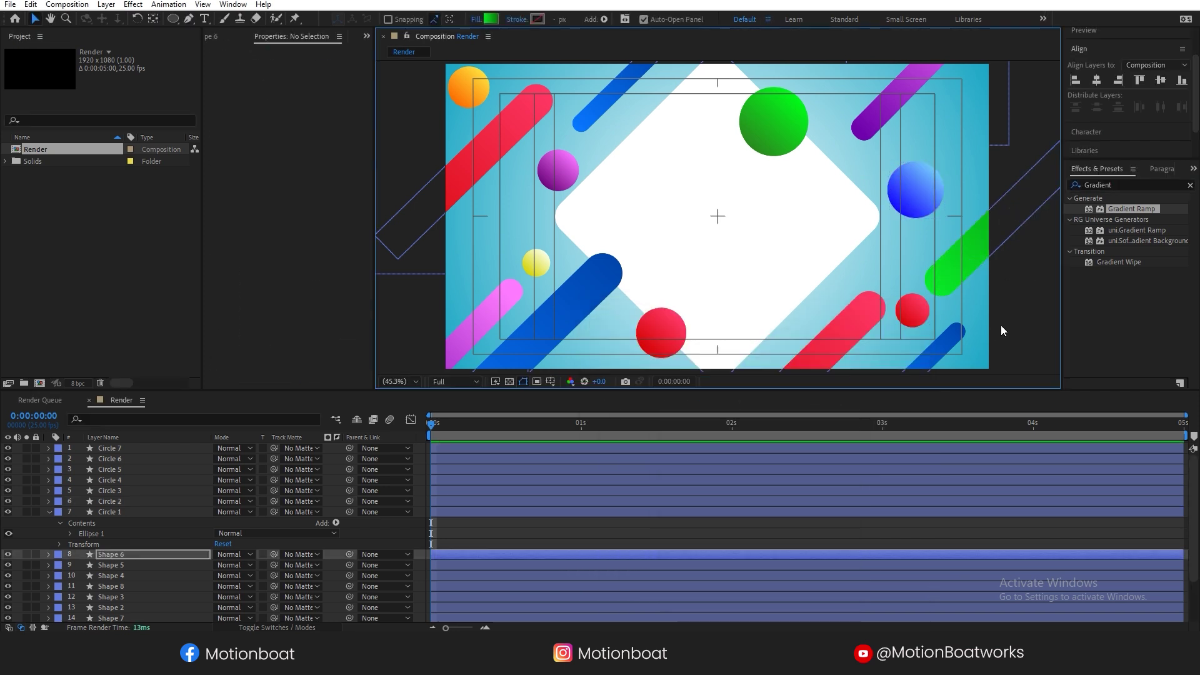
{"action": "left_click", "coordinate": [1011, 328]}
Recolour the small blue bar at the upper edge with a yellow-to-orange gradient
{"action": "left_click", "coordinate": [603, 104]}
{"action": "left_click", "coordinate": [490, 18]}
{"action": "left_click", "coordinate": [770, 558]}
{"action": "left_click", "coordinate": [845, 381]}
{"action": "left_click", "coordinate": [769, 575]}
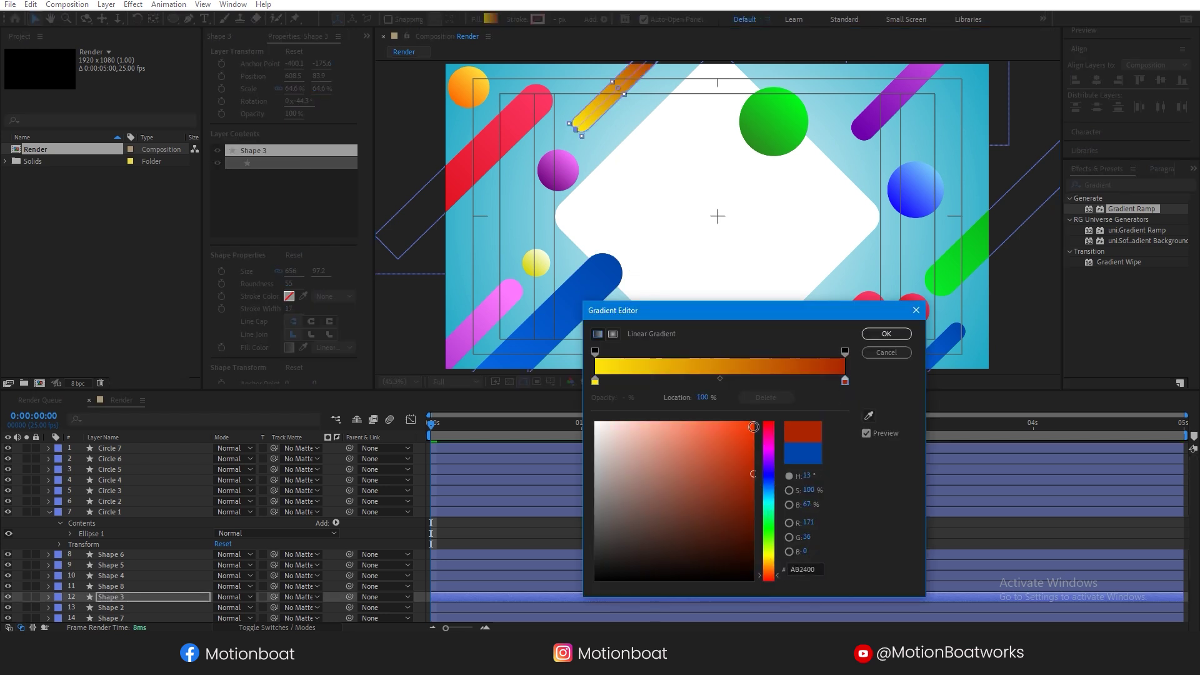
{"action": "left_click", "coordinate": [749, 430]}
{"action": "left_click", "coordinate": [1008, 323]}
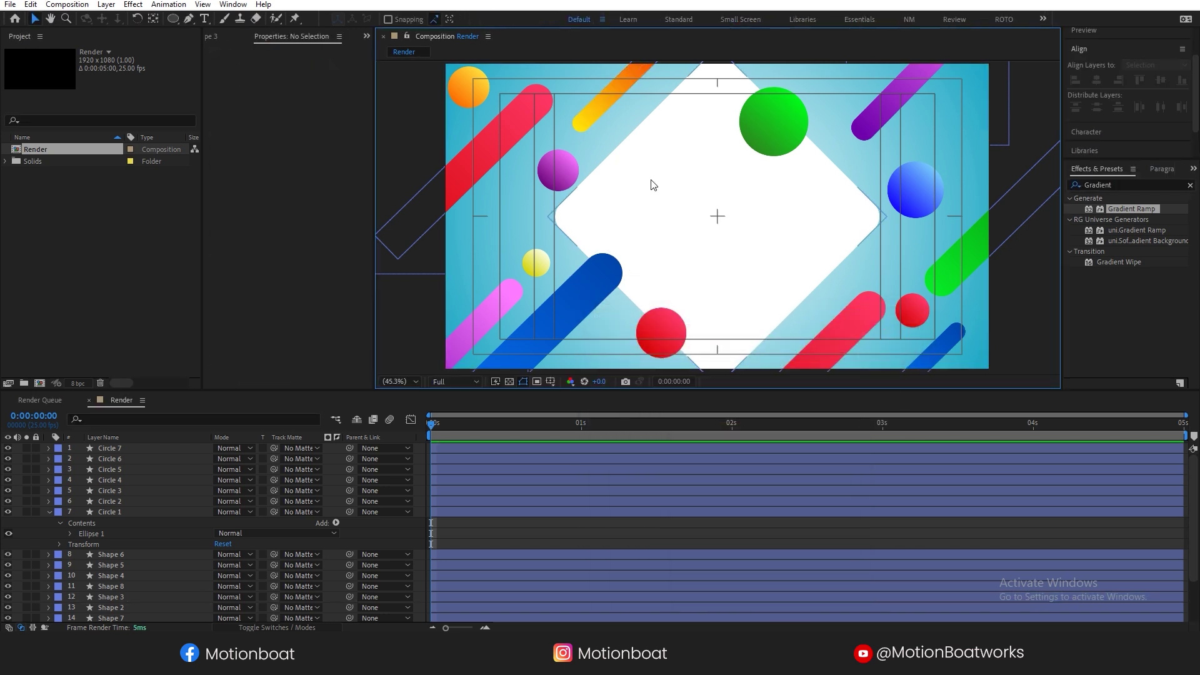
Move the Glass layer to the top of the layer stack and make it an adjustment layer
{"action": "left_click", "coordinate": [49, 511]}
{"action": "left_click_drag", "start_coordinate": [105, 607], "coordinate": [123, 446]}
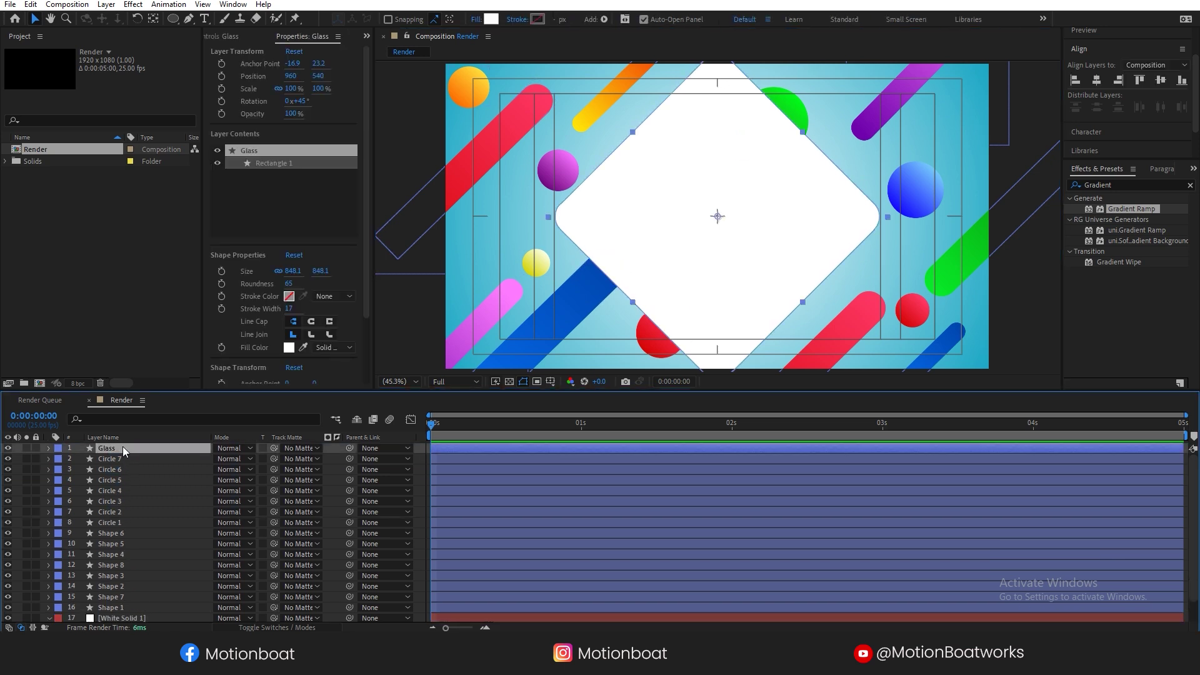
{"action": "left_click", "coordinate": [279, 628]}
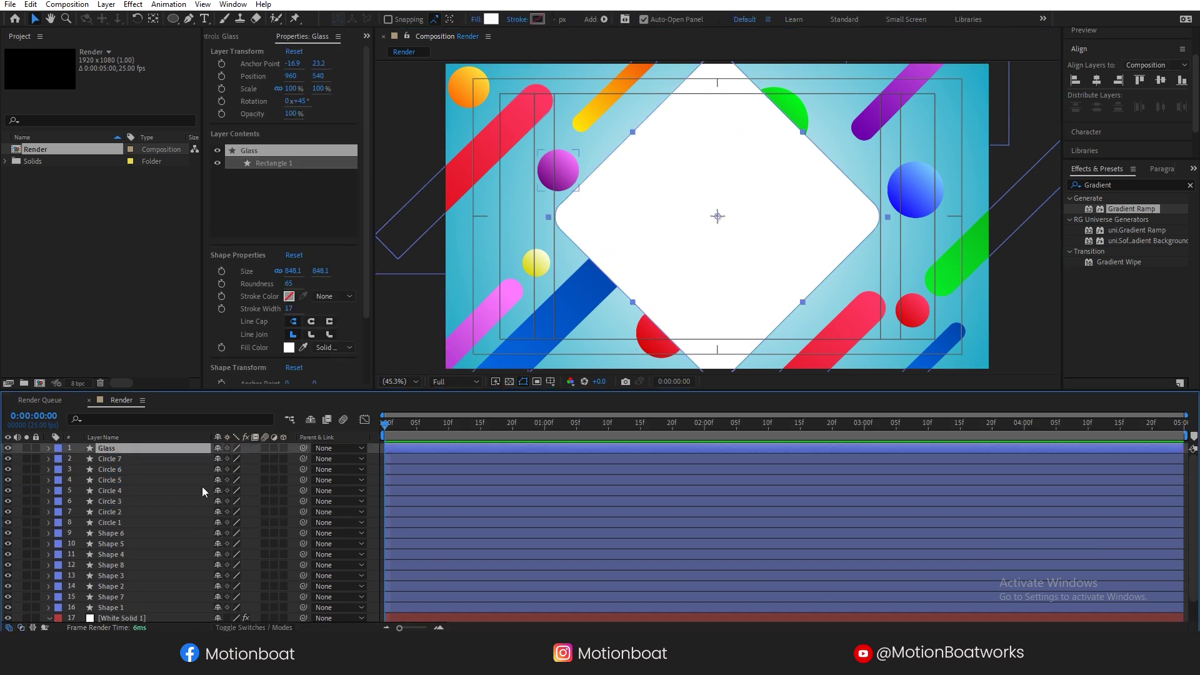
{"action": "left_click", "coordinate": [273, 448]}
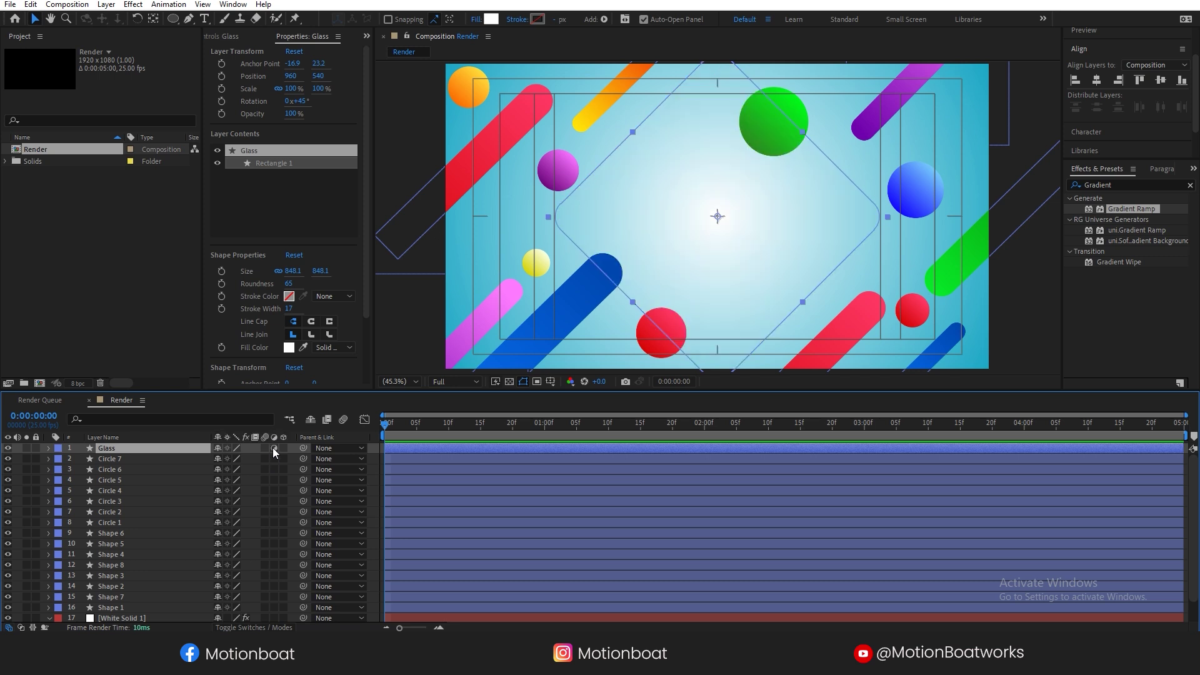
Apply the Gaussian Blur effect to the Glass layer with a Blurriness of 20
{"action": "left_click", "coordinate": [1128, 186]}
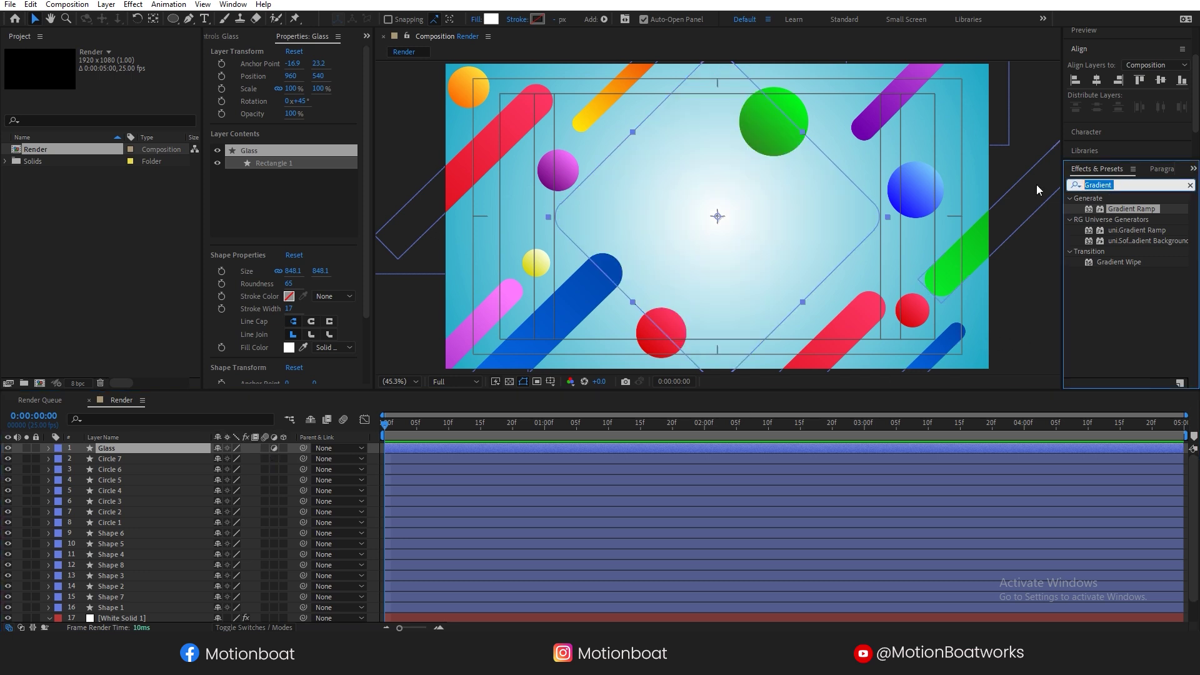
{"action": "type", "text": "Gaussi"}
{"action": "left_click_drag", "start_coordinate": [1105, 211], "coordinate": [124, 448]}
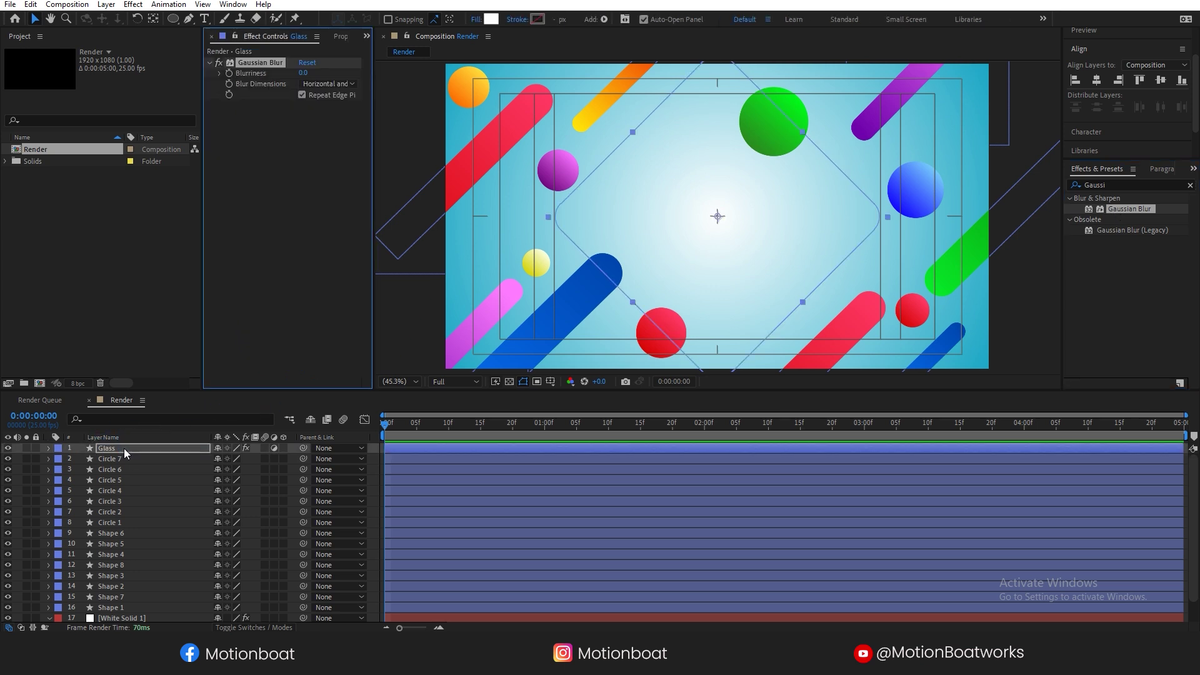
{"action": "left_click", "coordinate": [304, 73]}
{"action": "type", "text": "20"}
{"action": "key", "text": "Return"}
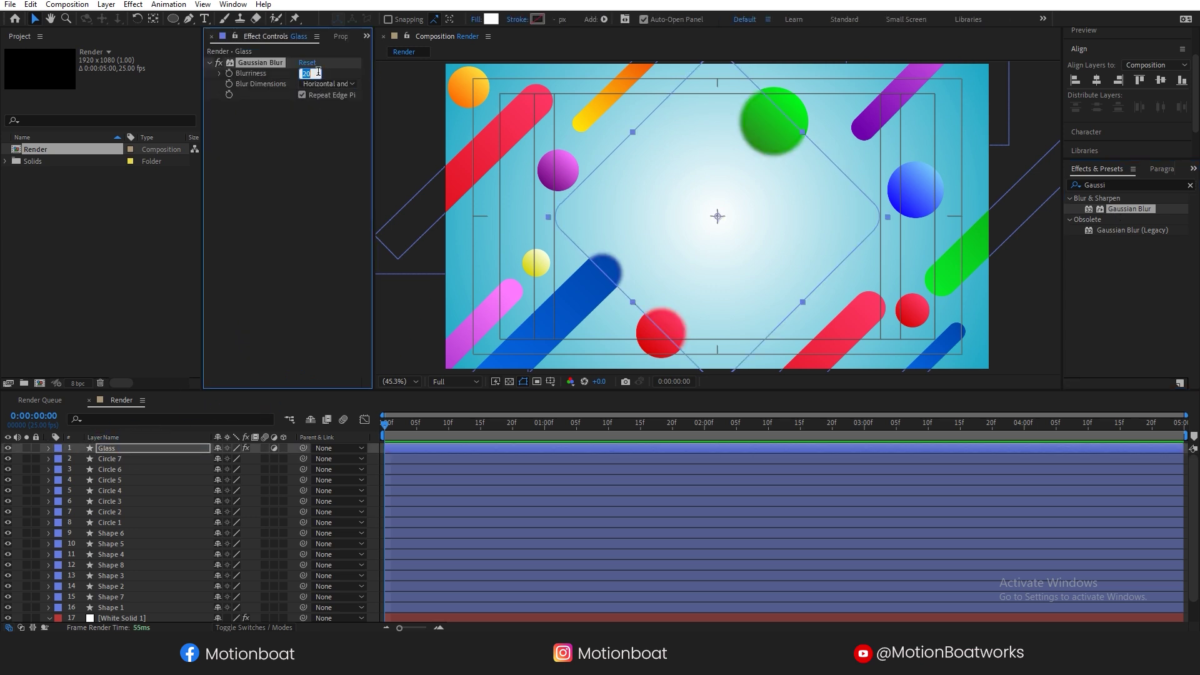
Raise the Gaussian Blur's Blurriness to 35 and reselect the Glass layer
{"action": "key", "text": "Return"}
{"action": "left_click", "coordinate": [846, 194]}
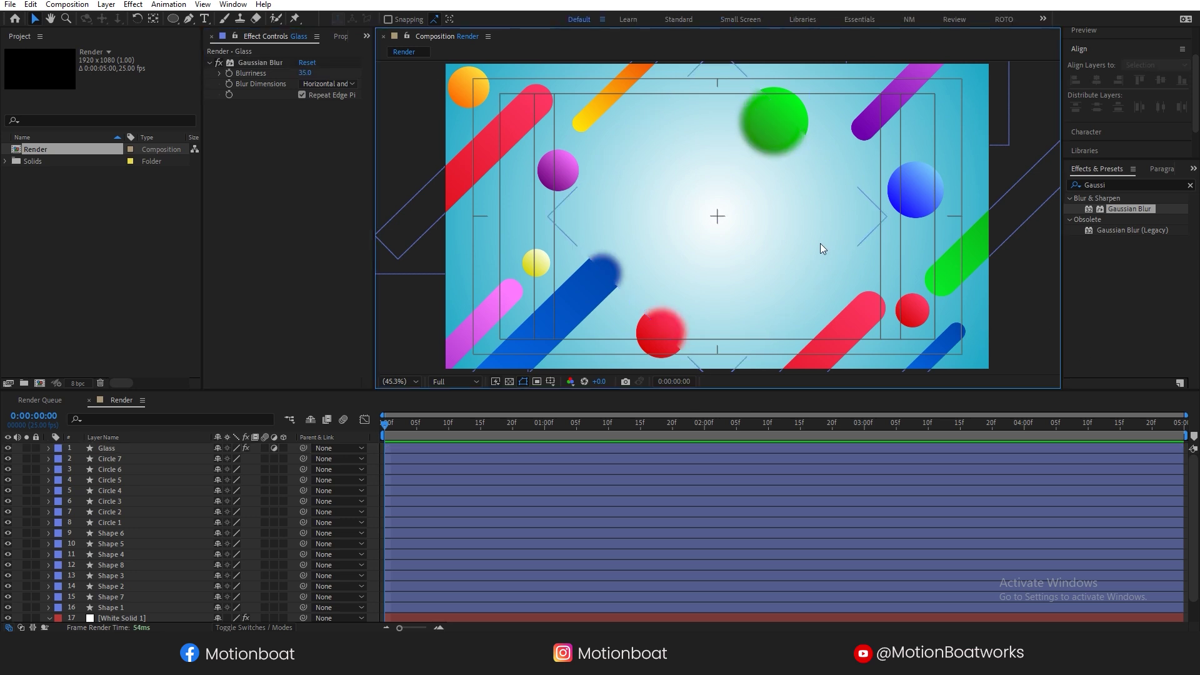
{"action": "left_click", "coordinate": [127, 449]}
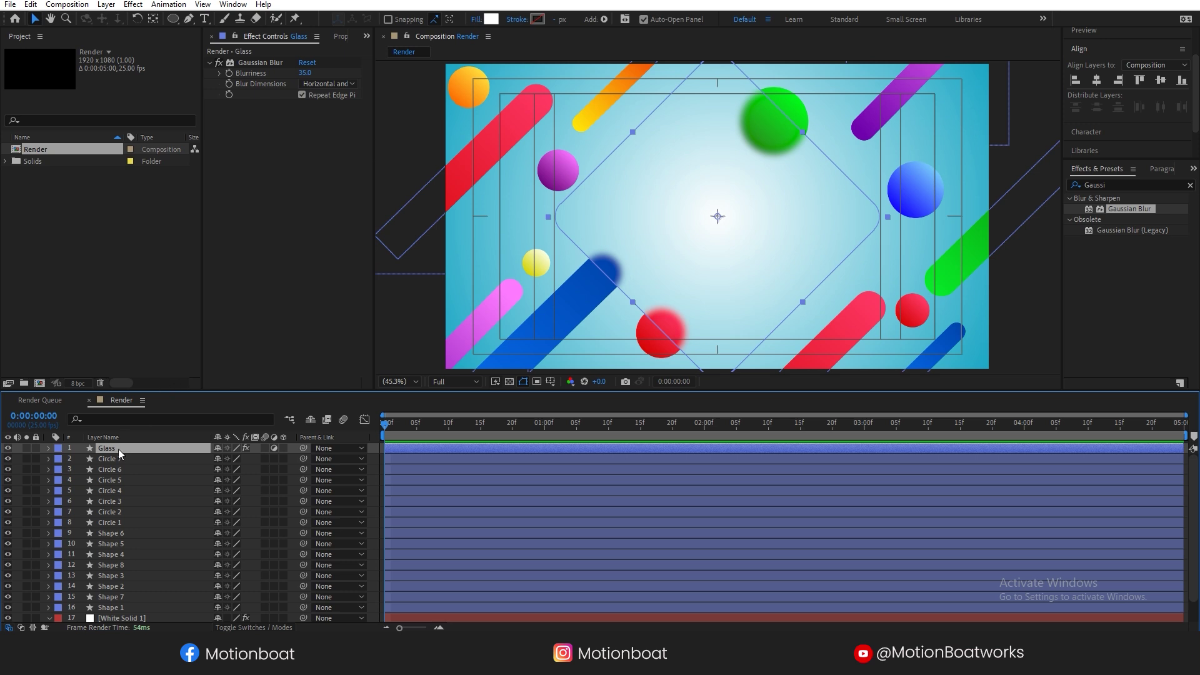
Duplicate the Glass layer, rename the copy Glass Outline and parent it to the Glass layer
{"action": "key", "text": "ctrl+d"}
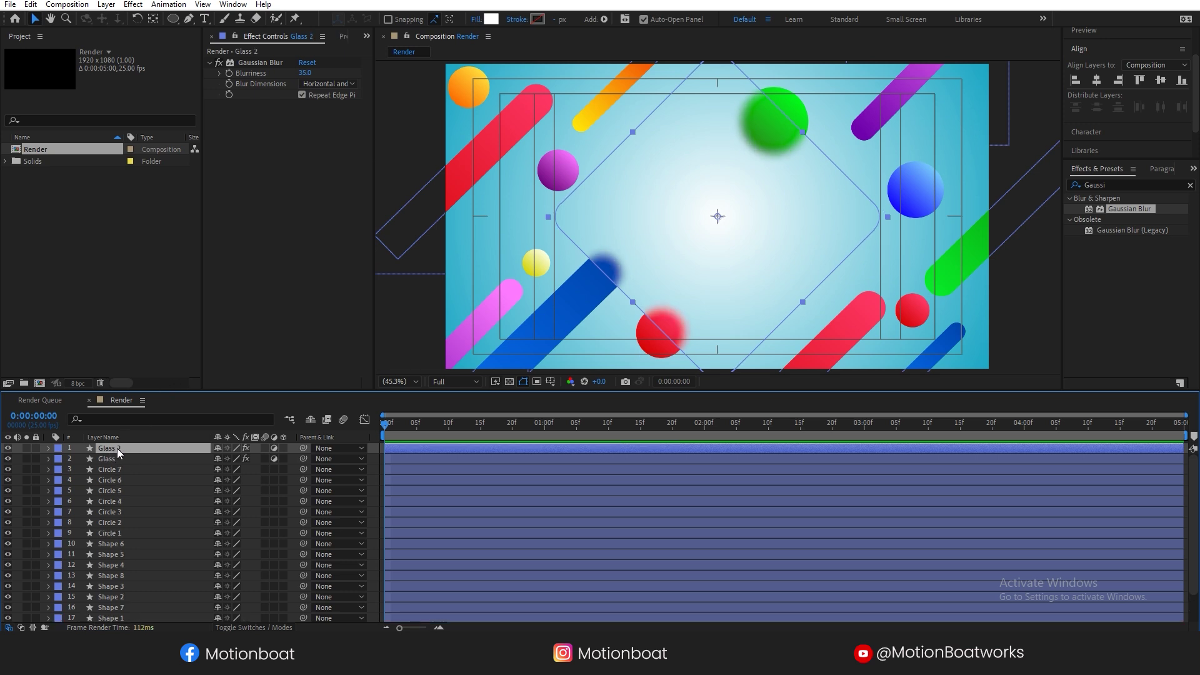
{"action": "key", "text": "Return"}
{"action": "left_click", "coordinate": [129, 449]}
{"action": "key", "text": "BackSpace"}
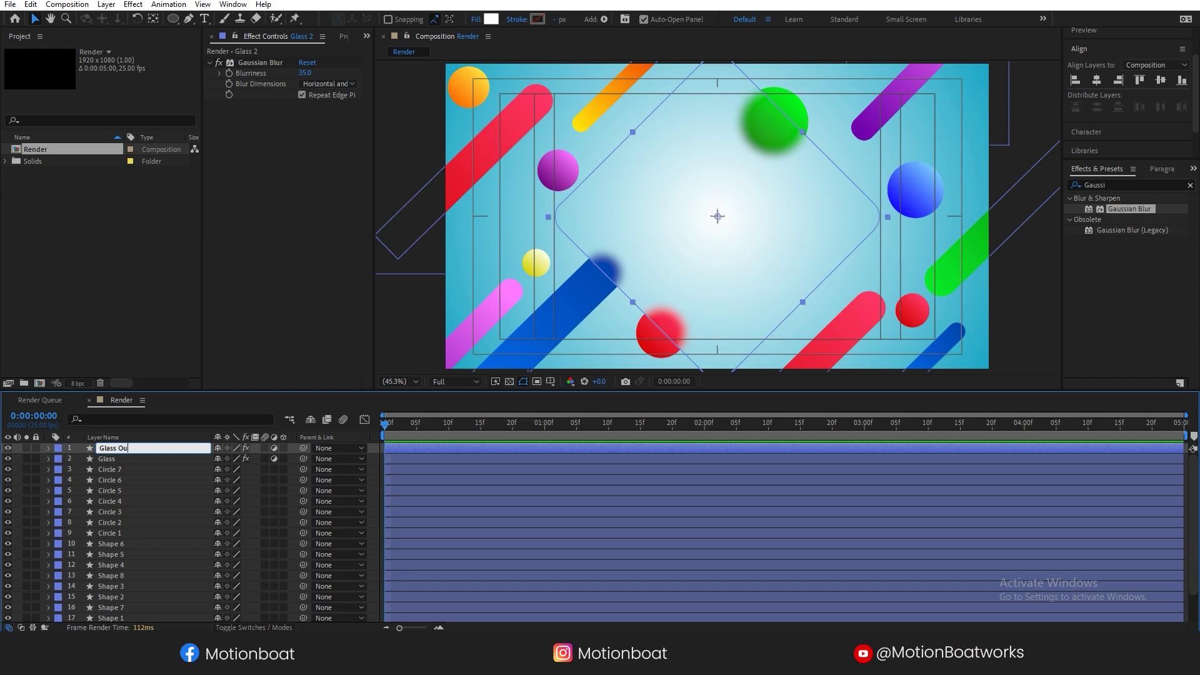
{"action": "key", "text": "Return"}
{"action": "left_click_drag", "start_coordinate": [303, 448], "coordinate": [125, 458]}
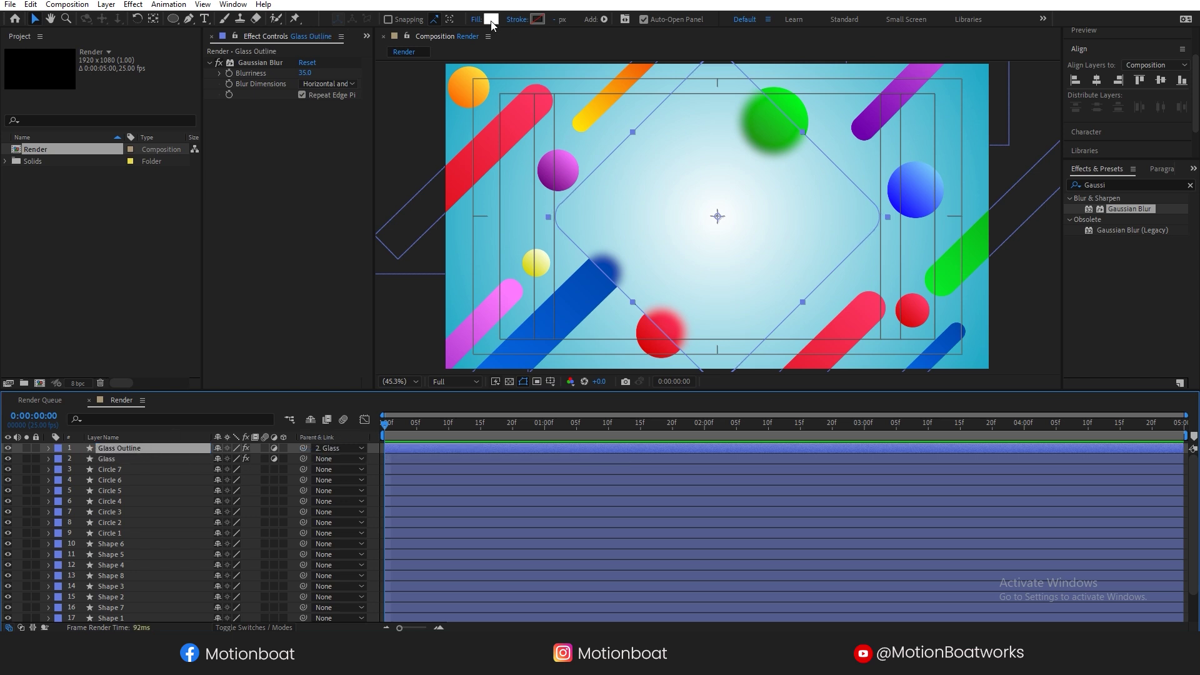
Remove the Gaussian Blur from the Glass Outline layer and set its fill to None
{"action": "left_click", "coordinate": [252, 60]}
{"action": "key", "text": "Delete"}
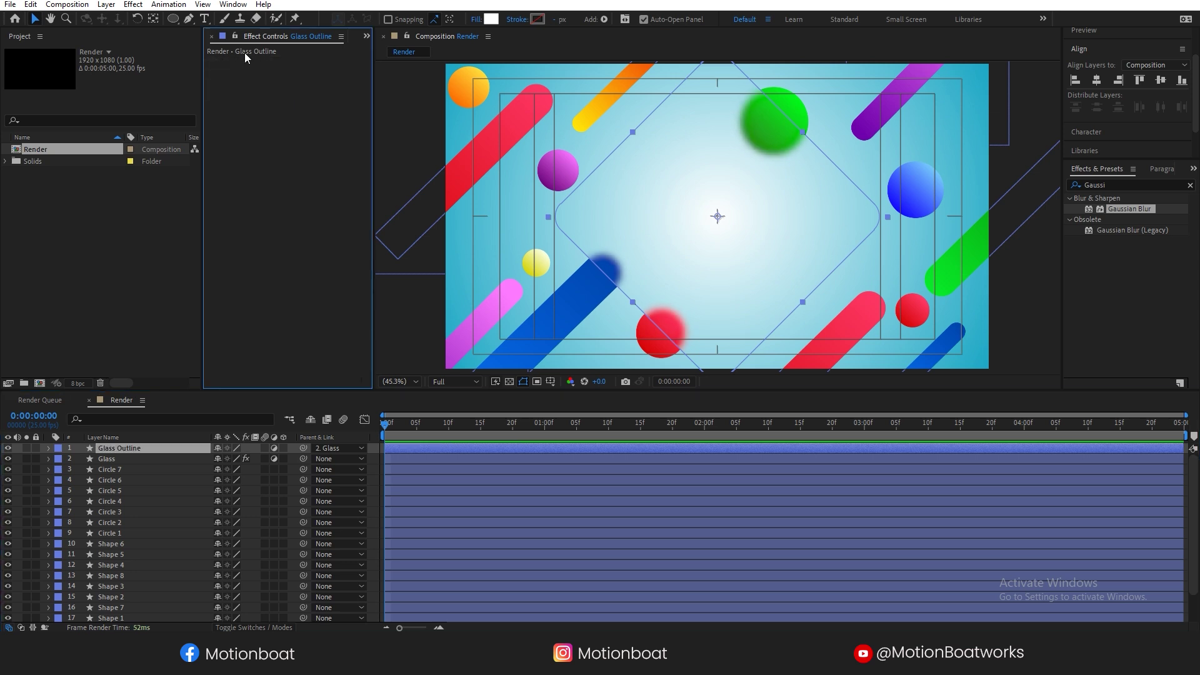
{"action": "left_click", "coordinate": [476, 19]}
{"action": "left_click", "coordinate": [846, 166]}
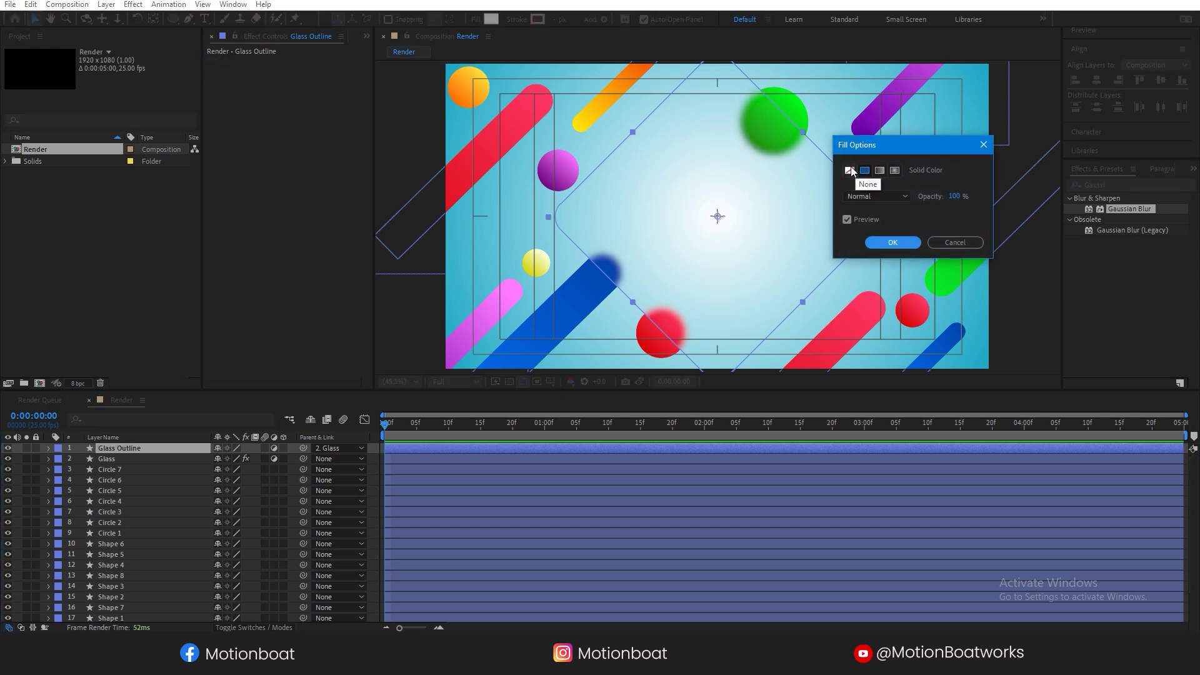
{"action": "left_click", "coordinate": [884, 242]}
Give the Glass Outline layer a linear gradient stroke with white stops at both ends
{"action": "left_click", "coordinate": [528, 23]}
{"action": "left_click", "coordinate": [878, 169]}
{"action": "left_click", "coordinate": [898, 244]}
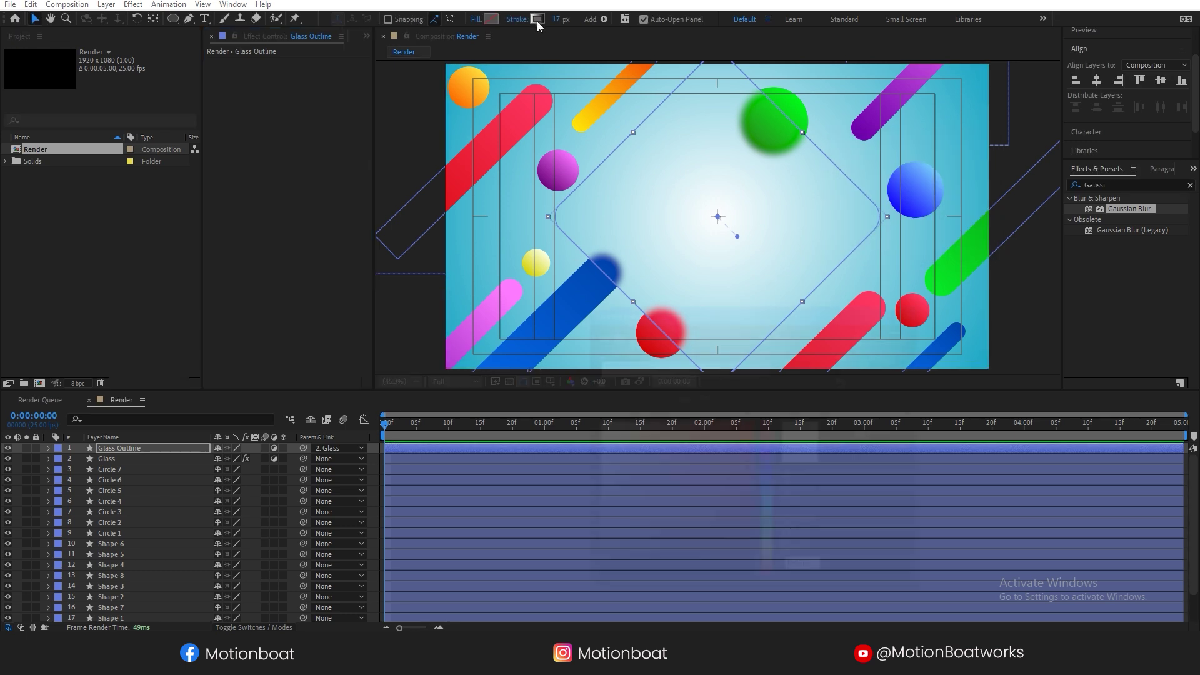
{"action": "left_click", "coordinate": [536, 19]}
{"action": "left_click_drag", "start_coordinate": [845, 381], "coordinate": [710, 380]}
{"action": "left_click", "coordinate": [833, 382]}
{"action": "left_click", "coordinate": [595, 422]}
{"action": "mouse_move", "coordinate": [832, 382]}
{"action": "left_mouse_down"}
{"action": "mouse_move", "coordinate": [840, 400]}
{"action": "mouse_move", "coordinate": [845, 383]}
{"action": "left_mouse_up"}
{"action": "left_click", "coordinate": [832, 383]}
{"action": "left_click", "coordinate": [595, 422]}
{"action": "key", "text": "Return"}
Add a grey 777777 stop near the middle of Glass Outline's white stroke gradient
{"action": "left_click", "coordinate": [539, 20]}
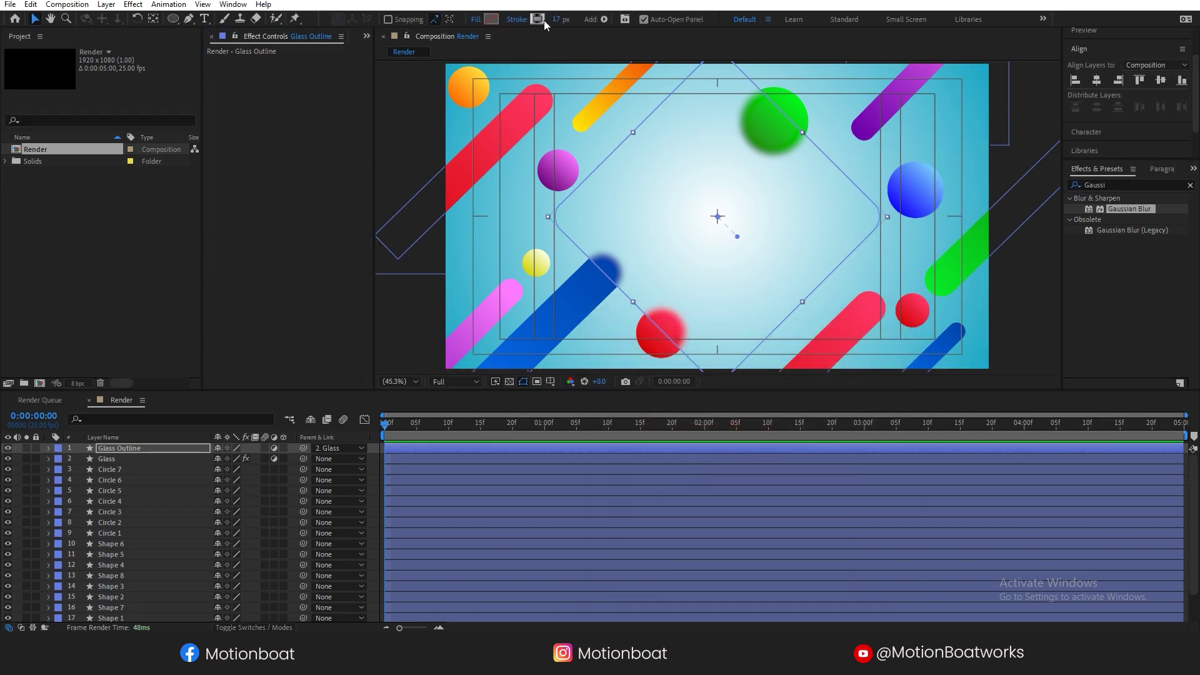
{"action": "left_click", "coordinate": [710, 381]}
{"action": "left_click_drag", "start_coordinate": [596, 490], "coordinate": [595, 513]}
{"action": "left_click_drag", "start_coordinate": [777, 378], "coordinate": [804, 378]}
{"action": "left_click_drag", "start_coordinate": [711, 380], "coordinate": [726, 382]}
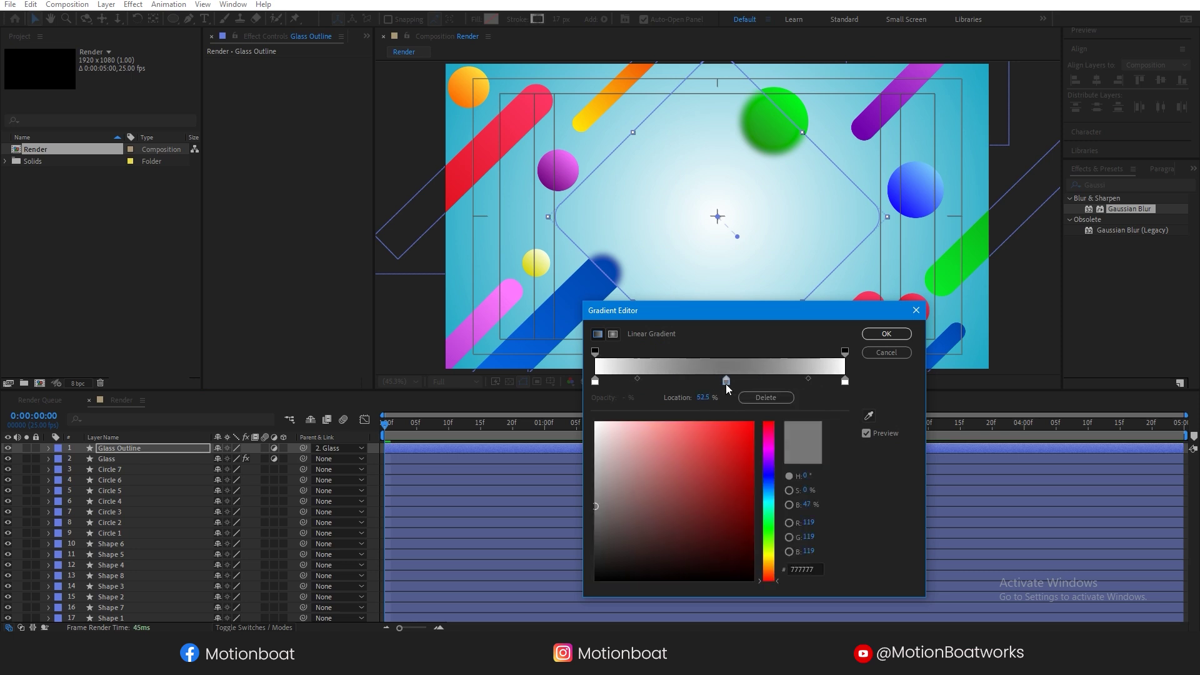
{"action": "left_click", "coordinate": [886, 333]}
Set the Glass Outline stroke width to 30 px and switch off its adjustment-layer setting
{"action": "left_click", "coordinate": [141, 460]}
{"action": "left_click", "coordinate": [141, 449]}
{"action": "left_click", "coordinate": [558, 20]}
{"action": "type", "text": "30"}
{"action": "key", "text": "Return"}
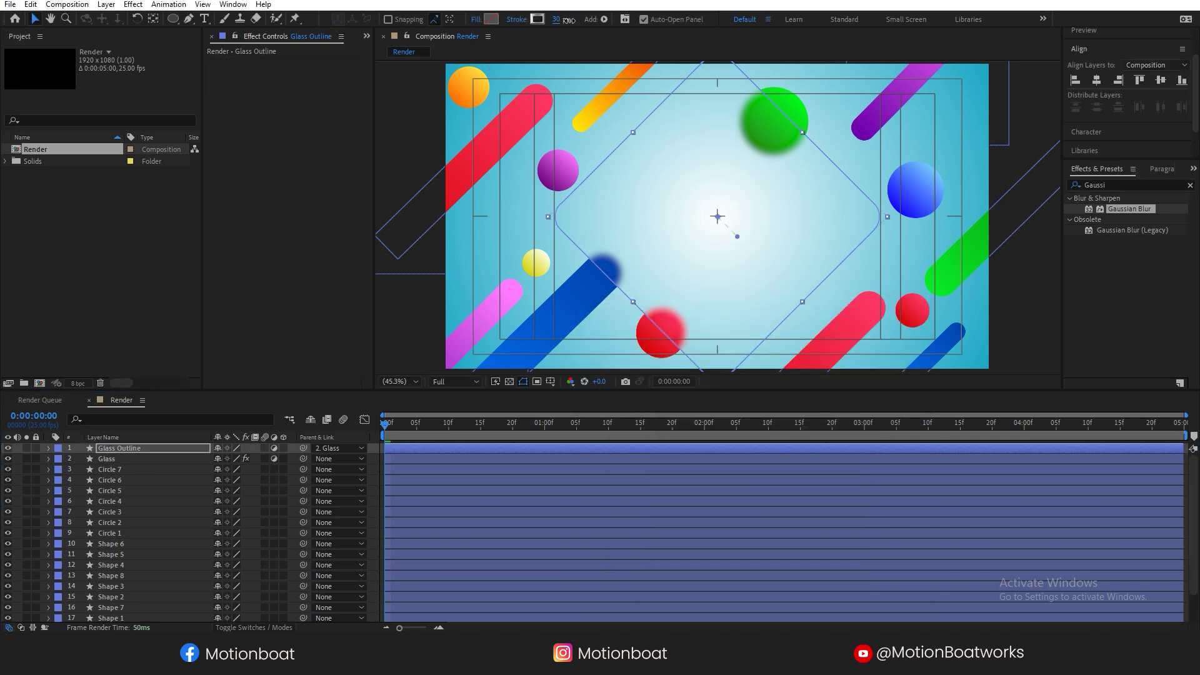
{"action": "left_click", "coordinate": [273, 448]}
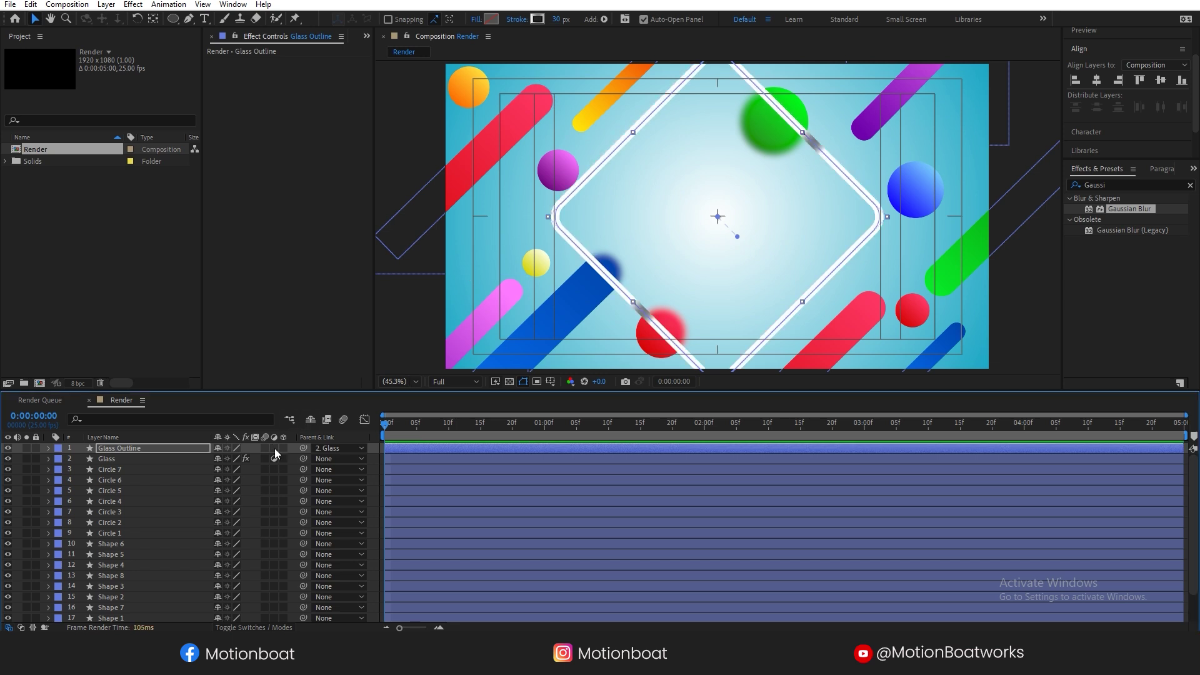
Reduce the Glass Outline stroke width to 5 px
{"action": "left_click_drag", "start_coordinate": [557, 19], "coordinate": [542, 20]}
{"action": "left_click", "coordinate": [553, 19]}
{"action": "type", "text": "5"}
{"action": "key", "text": "Return"}
Reposition the start and end points of Glass Outline's stroke gradient so it runs from the diamond's upper part to its bottom
{"action": "left_click", "coordinate": [136, 457]}
{"action": "left_click", "coordinate": [138, 449]}
{"action": "left_click", "coordinate": [153, 19]}
{"action": "left_click", "coordinate": [109, 459]}
{"action": "left_click", "coordinate": [116, 449]}
{"action": "left_click", "coordinate": [190, 20]}
{"action": "left_click", "coordinate": [441, 19]}
{"action": "key", "text": "Escape"}
{"action": "key", "text": "y"}
{"action": "left_click_drag", "start_coordinate": [737, 237], "coordinate": [816, 306]}
{"action": "left_click_drag", "start_coordinate": [718, 216], "coordinate": [634, 131]}
{"action": "left_click_drag", "start_coordinate": [694, 102], "coordinate": [708, 93]}
{"action": "left_click_drag", "start_coordinate": [816, 306], "coordinate": [721, 369]}
{"action": "left_click", "coordinate": [415, 349]}
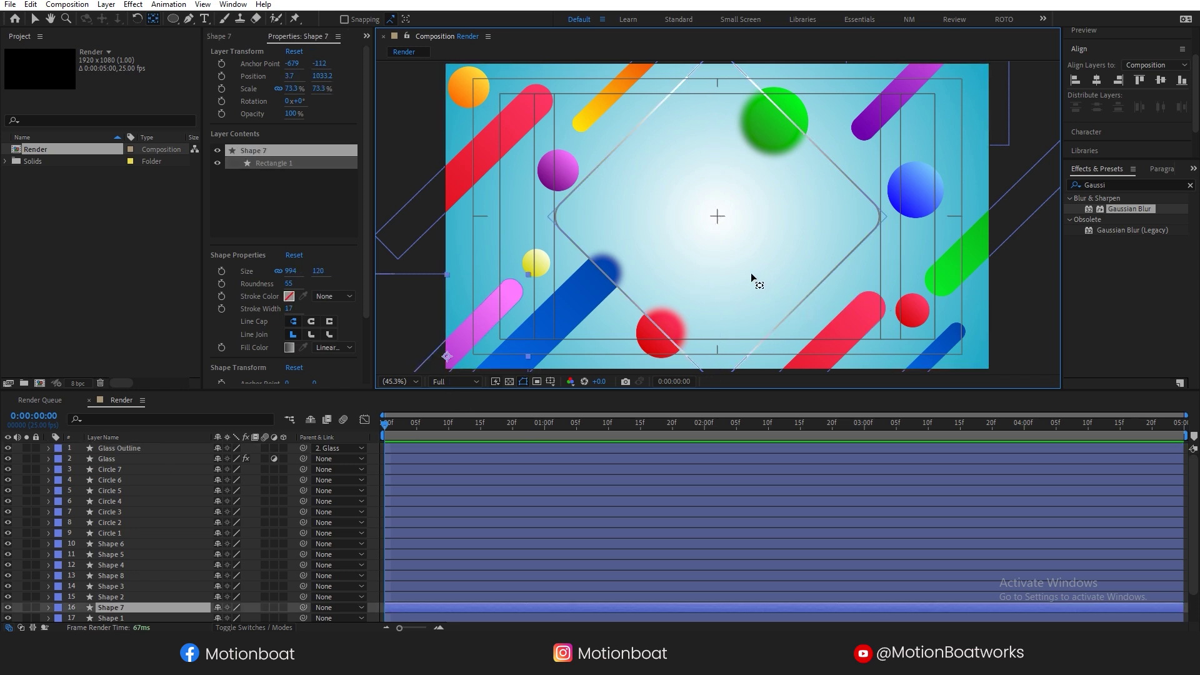
Set the Glass Outline layer's Opacity to 50%
{"action": "left_click", "coordinate": [124, 448]}
{"action": "key", "text": "t"}
{"action": "left_click", "coordinate": [222, 458]}
{"action": "type", "text": "50"}
{"action": "left_click", "coordinate": [417, 340]}
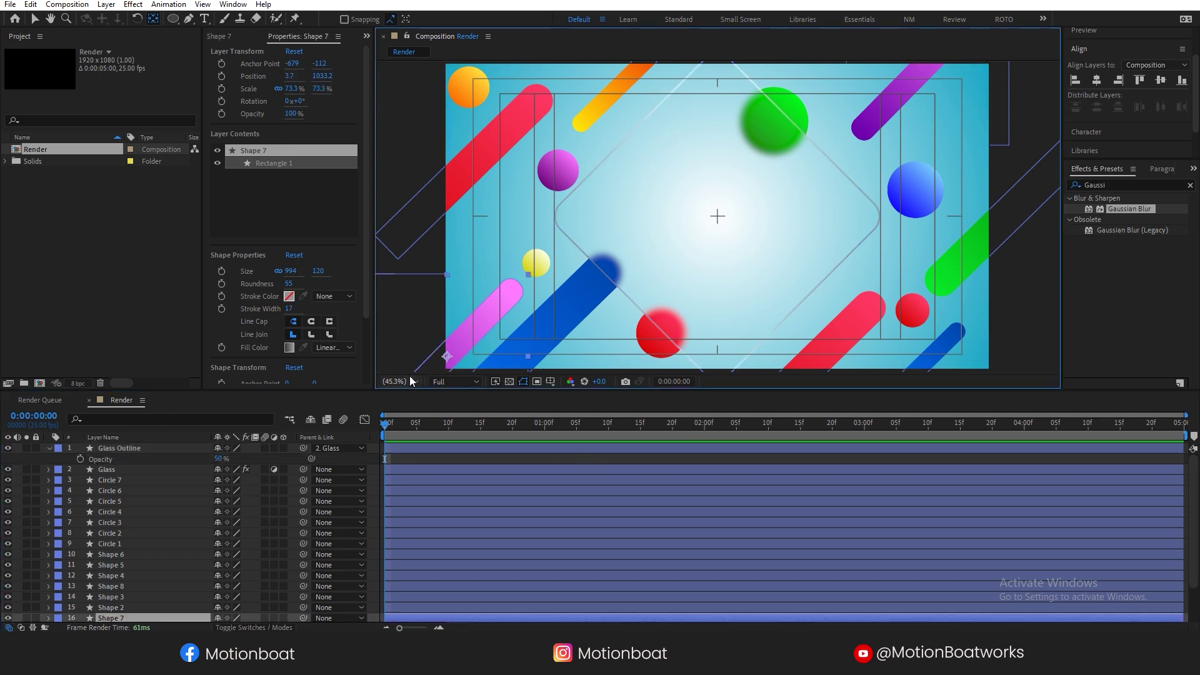
{"action": "left_click", "coordinate": [181, 459]}
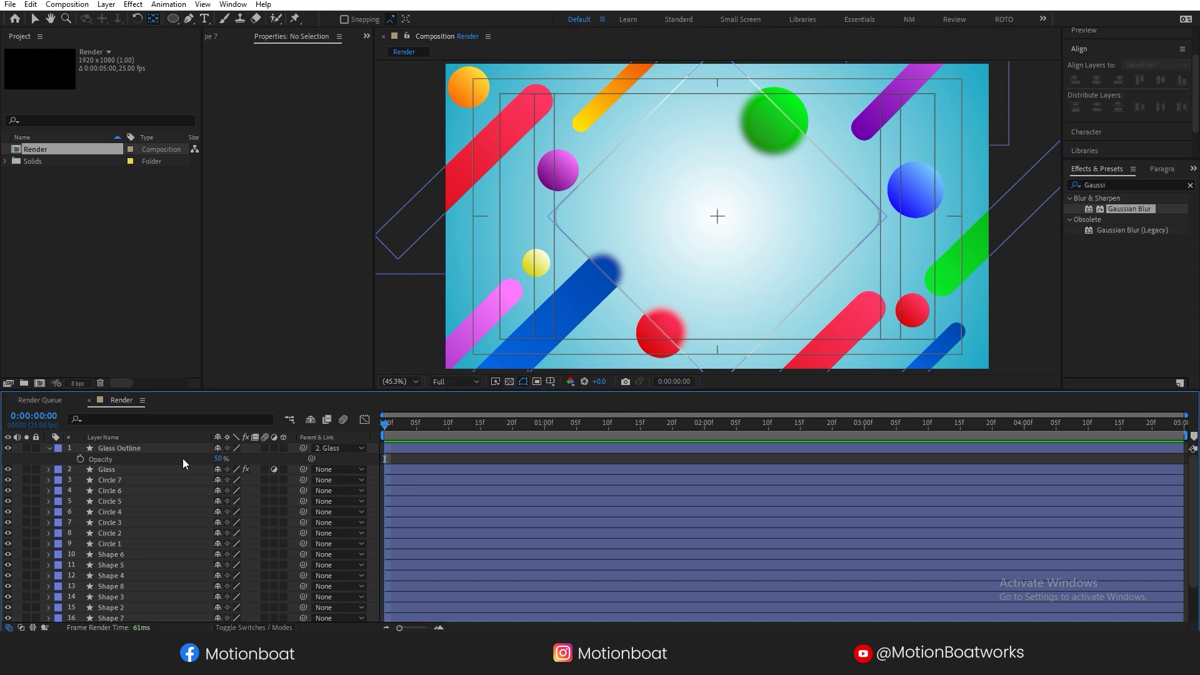
{"action": "left_click", "coordinate": [119, 449]}
{"action": "left_click", "coordinate": [49, 448]}
Link the Size of Glass's Rectangle Path 1 to the Glass Outline rectangle's Size with an expression
{"action": "left_click", "coordinate": [107, 460]}
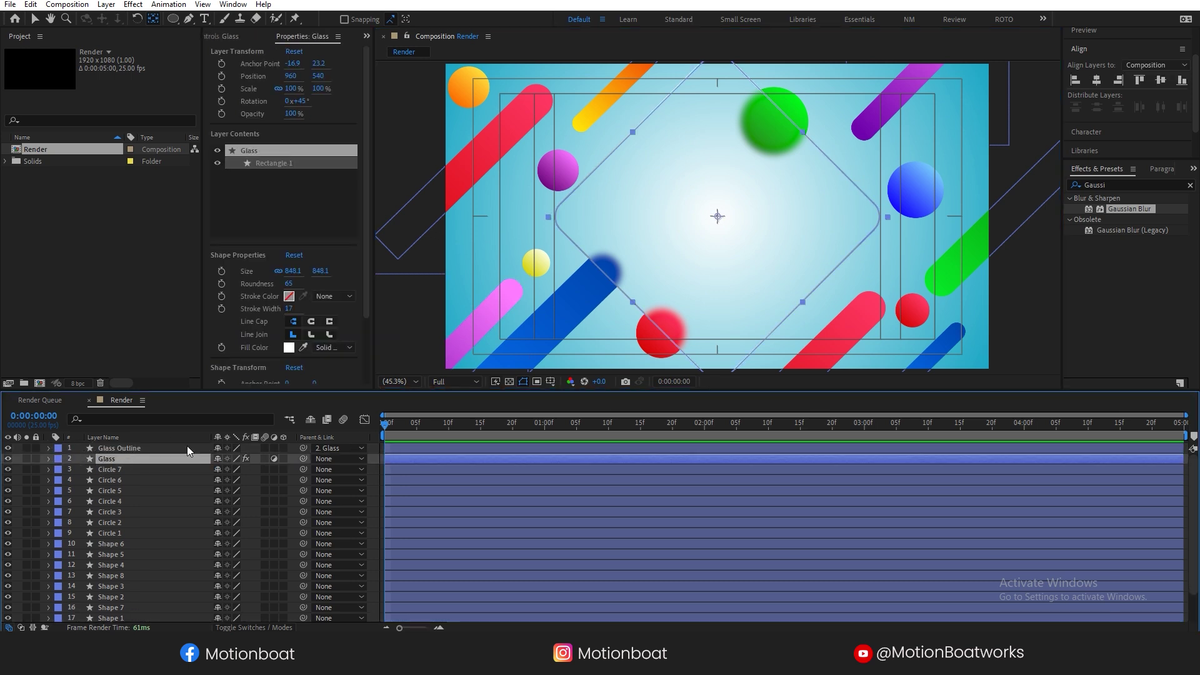
{"action": "left_click", "coordinate": [49, 447]}
{"action": "left_click", "coordinate": [58, 470]}
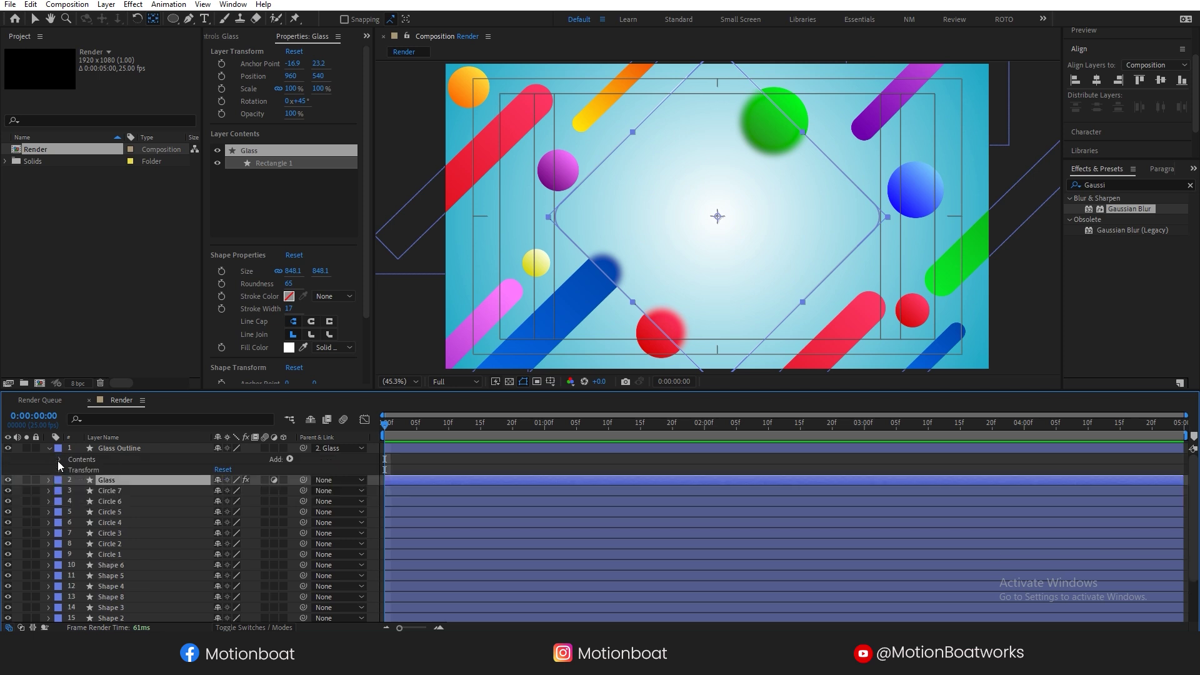
{"action": "left_click", "coordinate": [58, 459]}
{"action": "left_click", "coordinate": [70, 470]}
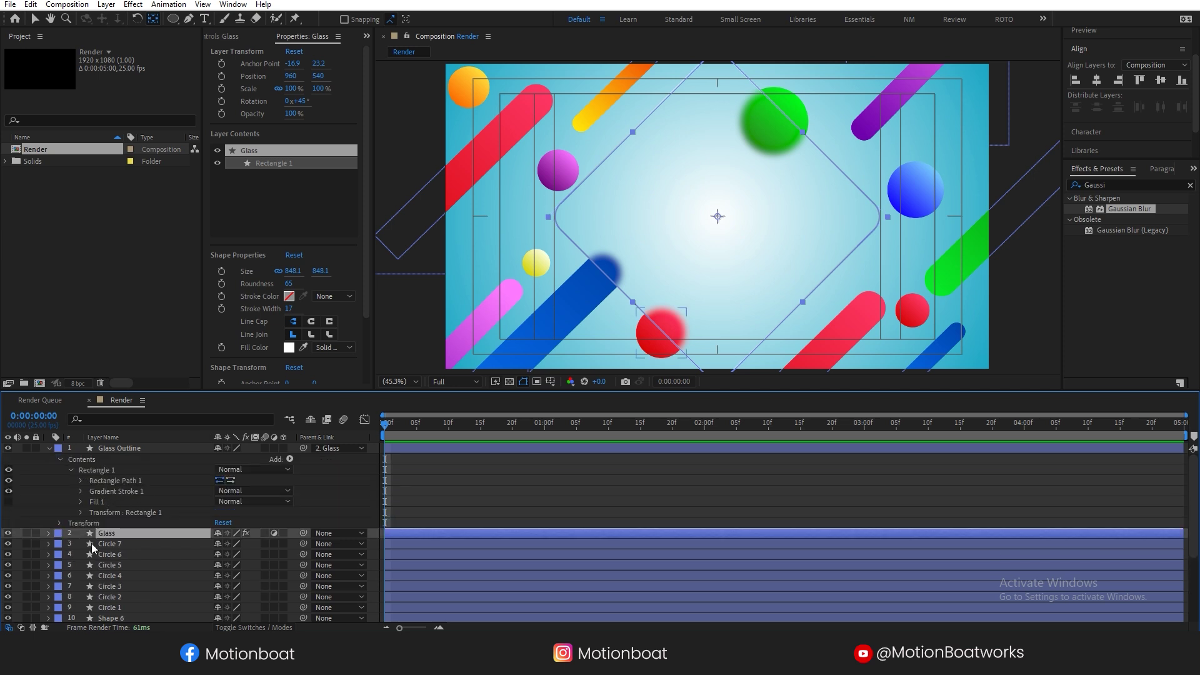
{"action": "left_click", "coordinate": [81, 480]}
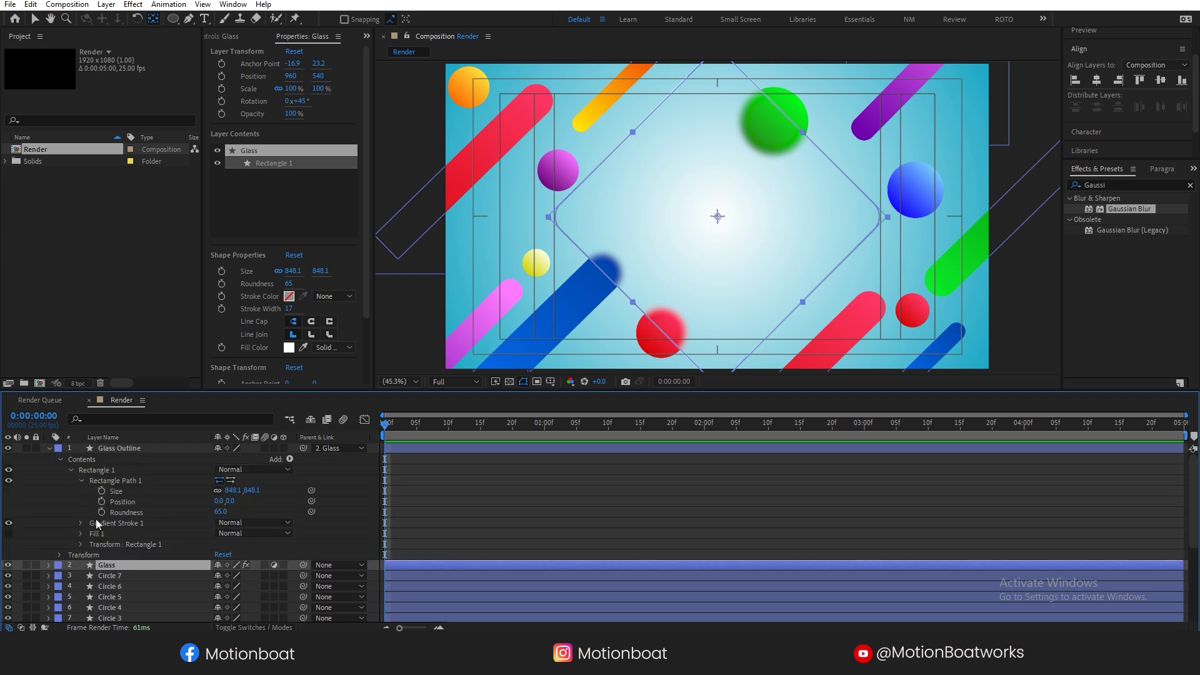
{"action": "left_click", "coordinate": [48, 565]}
{"action": "left_click", "coordinate": [60, 542]}
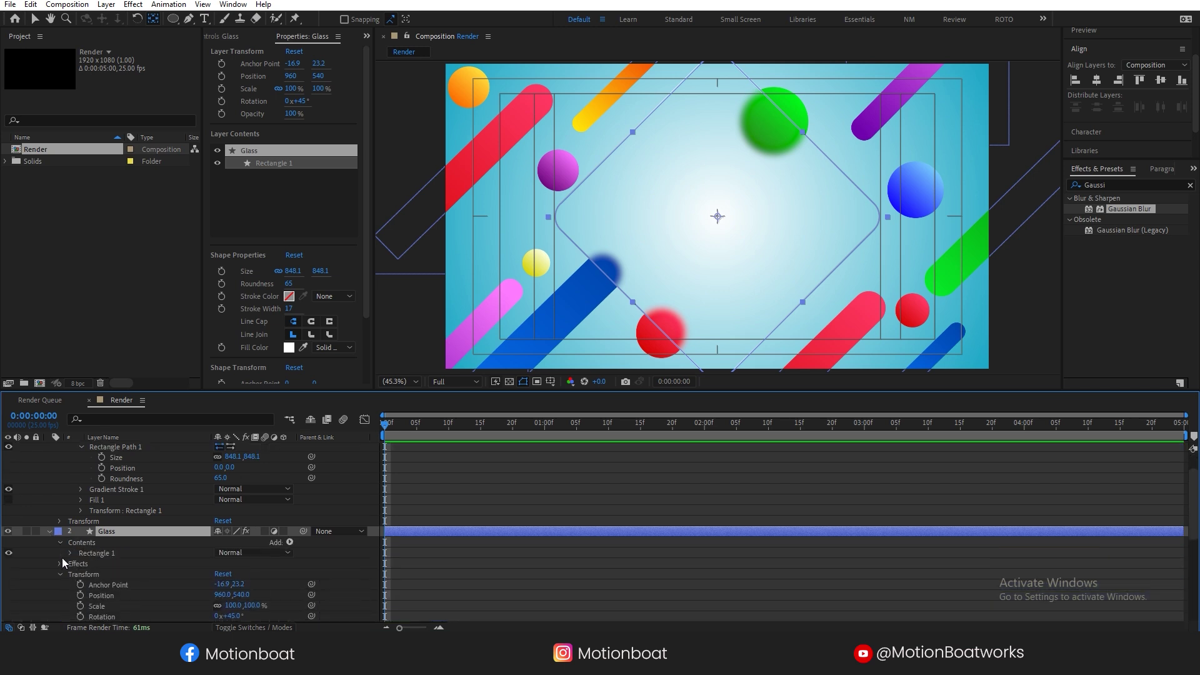
{"action": "left_click", "coordinate": [70, 554]}
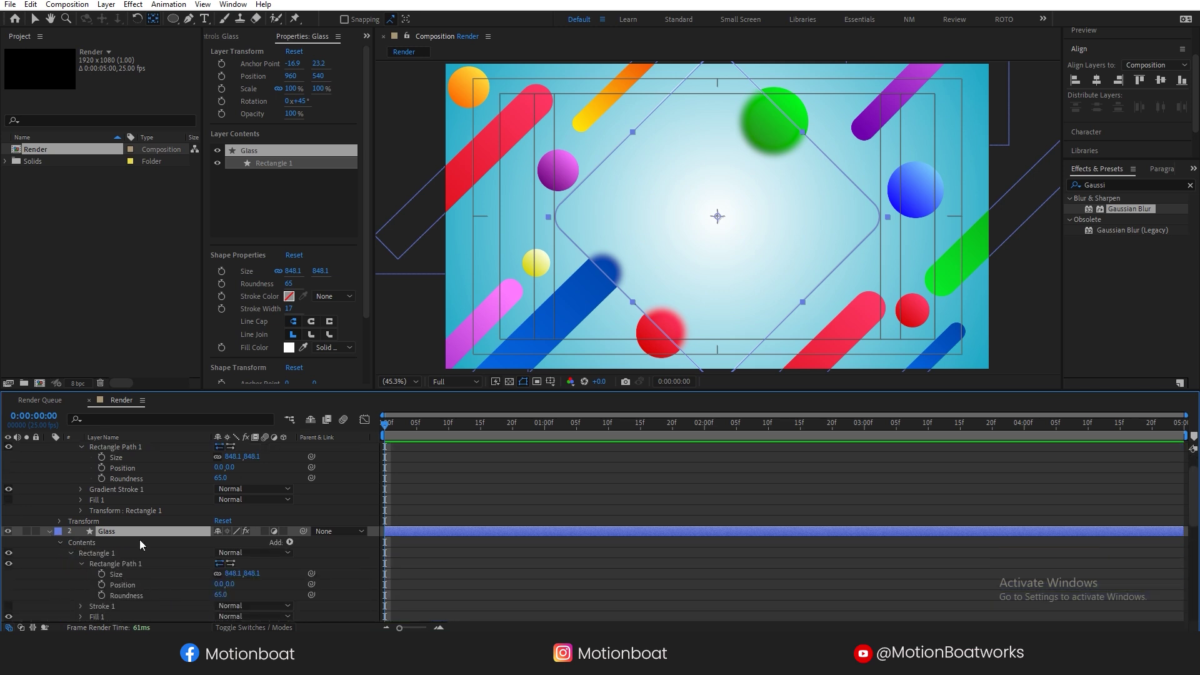
{"action": "left_click", "coordinate": [102, 574], "text": "alt"}
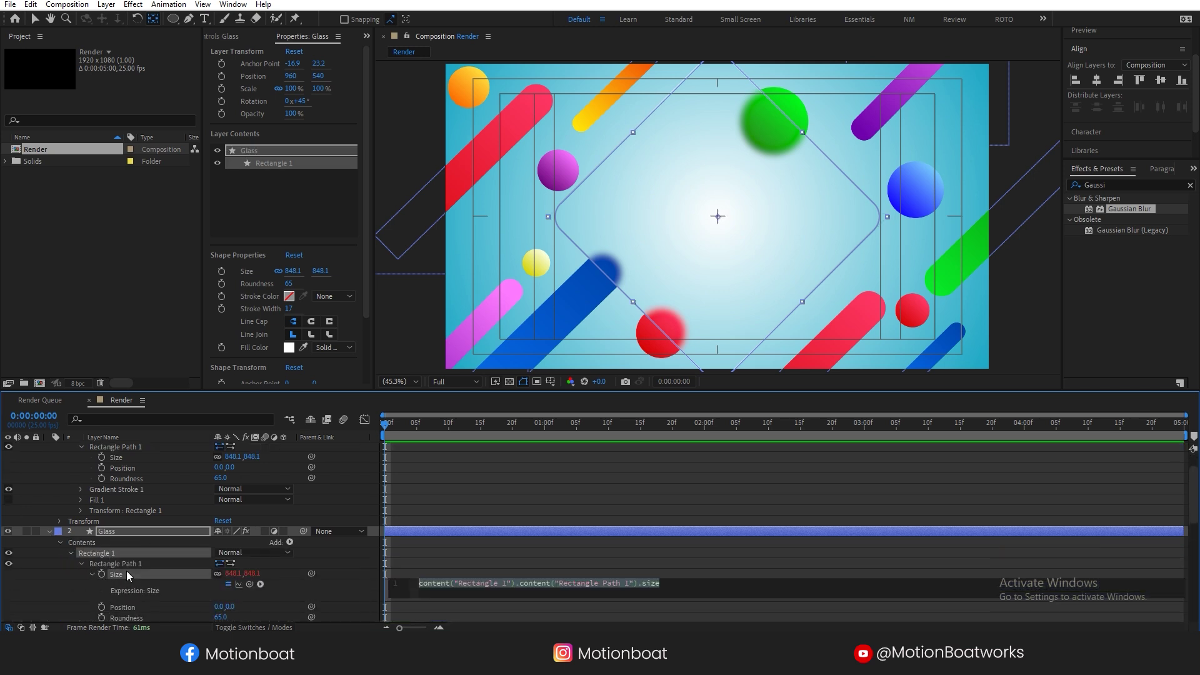
{"action": "left_click_drag", "start_coordinate": [253, 588], "coordinate": [116, 456]}
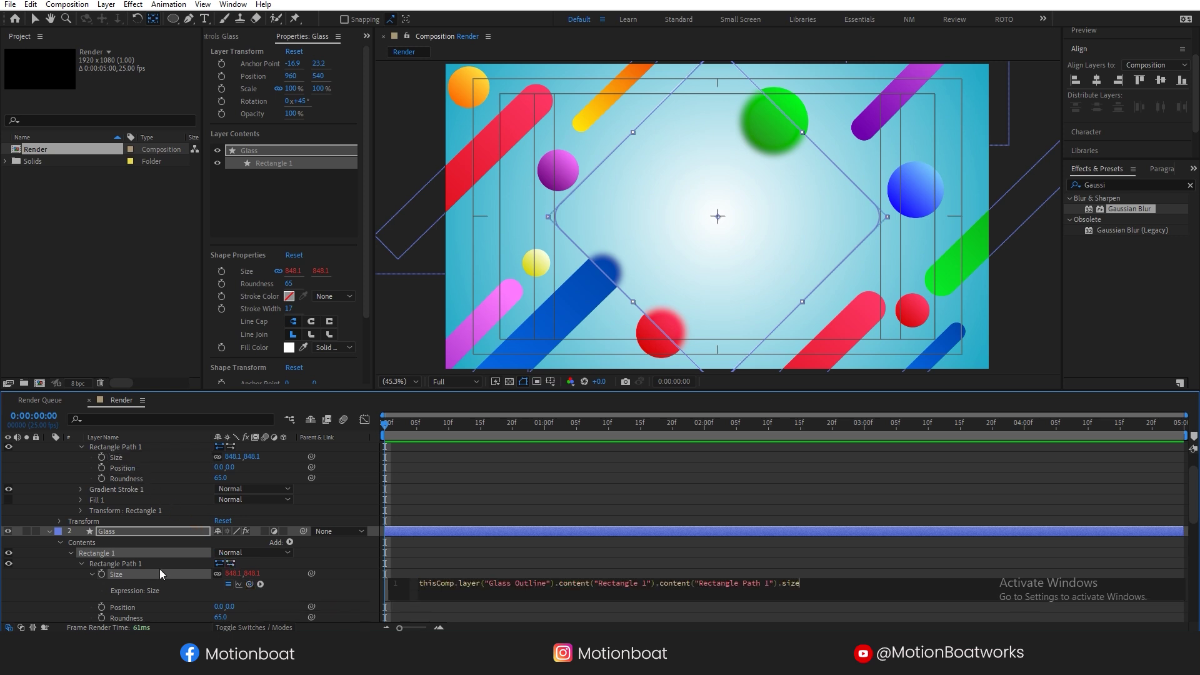
Link the Position of Glass's Rectangle Path 1 to the Glass Outline rectangle's Position with an expression
{"action": "left_click", "coordinate": [102, 607], "text": "alt"}
{"action": "scroll", "coordinate": [1172, 493], "scroll_direction": "down", "scroll_amount": 2}
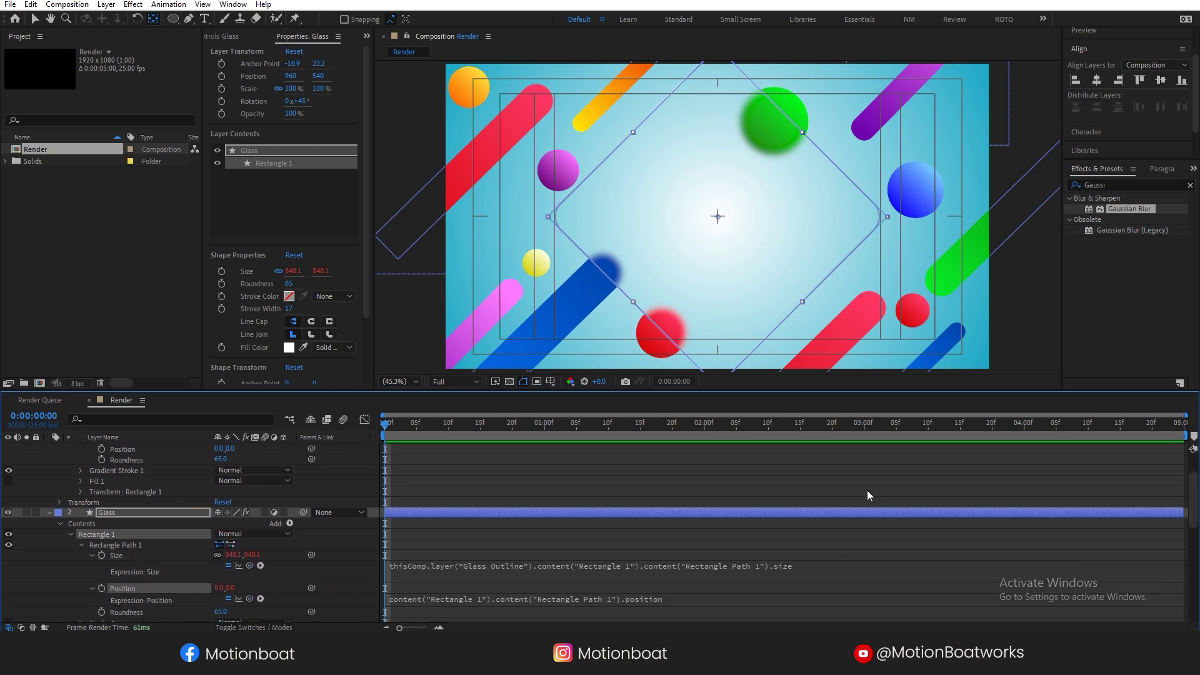
{"action": "left_click_drag", "start_coordinate": [250, 599], "coordinate": [116, 461]}
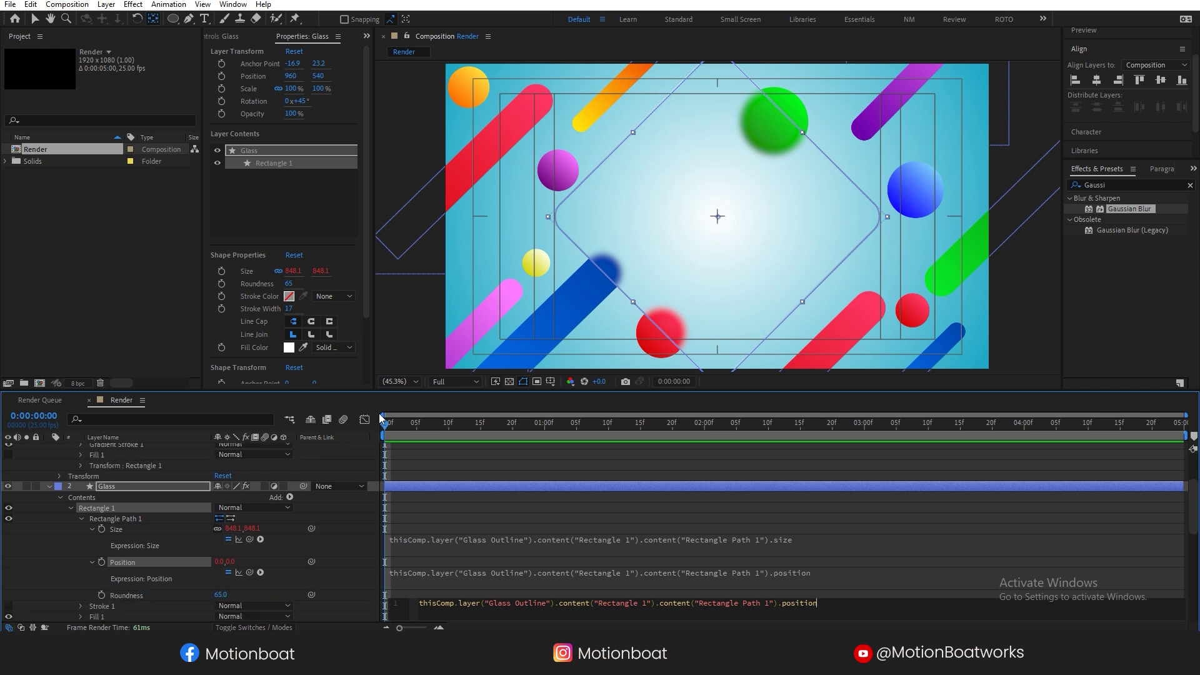
Link the Roundness of Glass's Rectangle Path 1 to Glass Outline's Roundness with an expression and collapse both layers
{"action": "left_click_drag", "start_coordinate": [347, 391], "coordinate": [346, 344]}
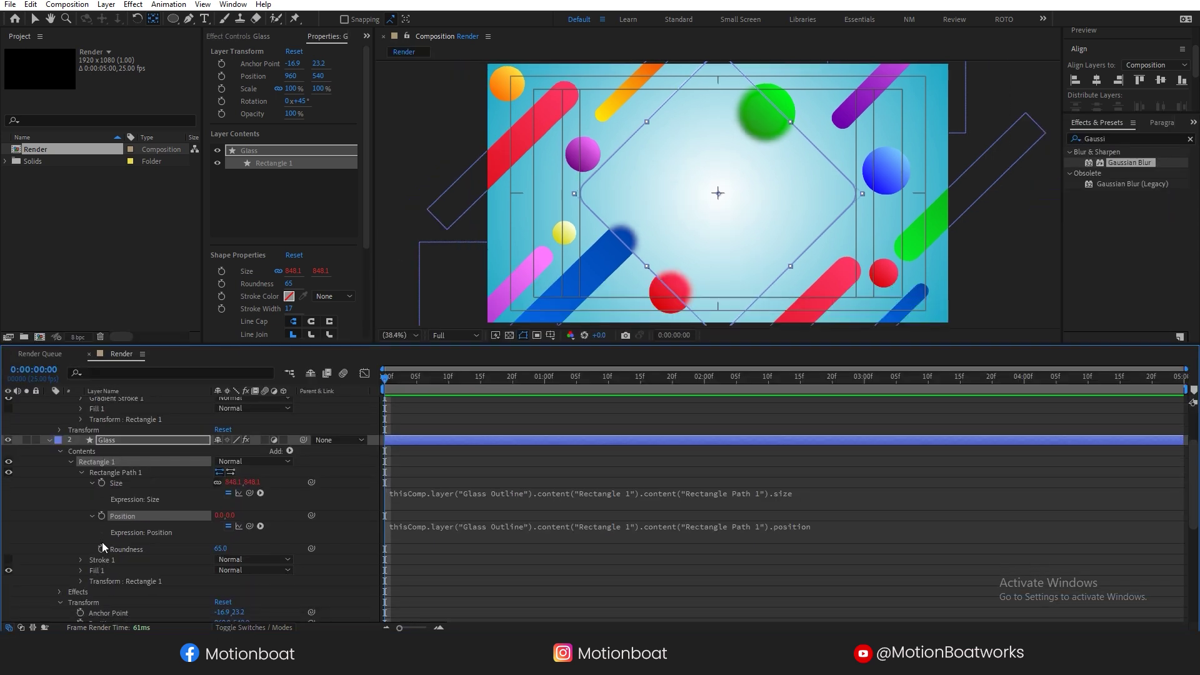
{"action": "left_click", "coordinate": [101, 549], "text": "alt"}
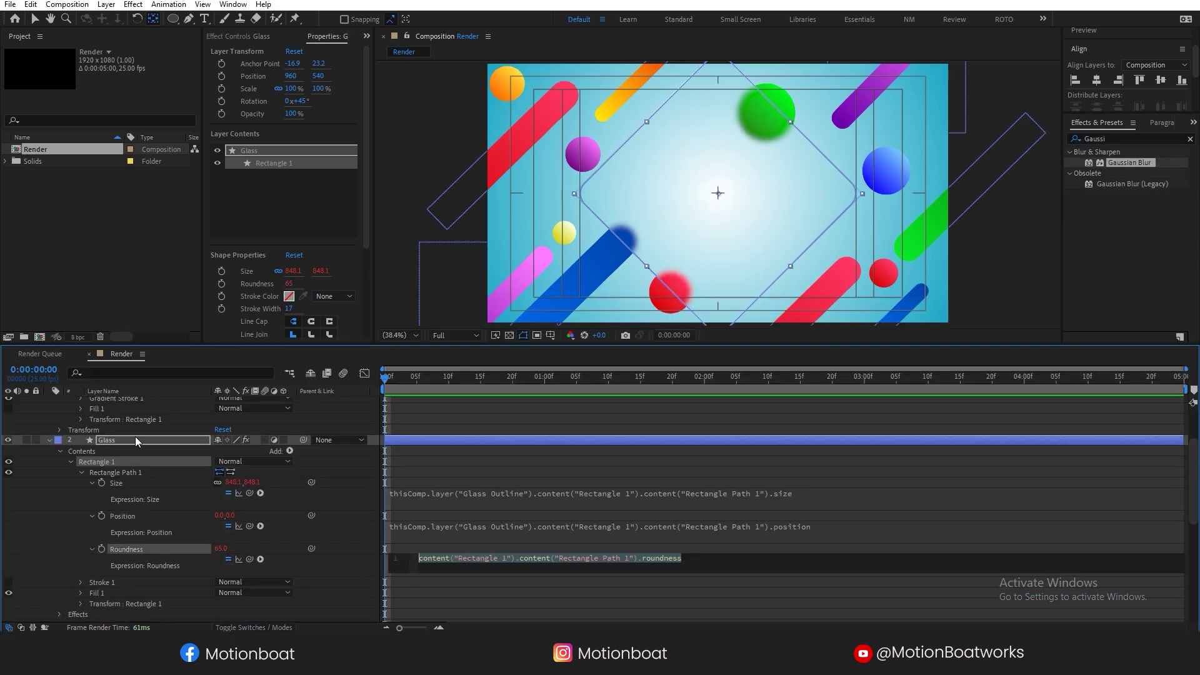
{"action": "left_click_drag", "start_coordinate": [1193, 494], "coordinate": [1194, 477]}
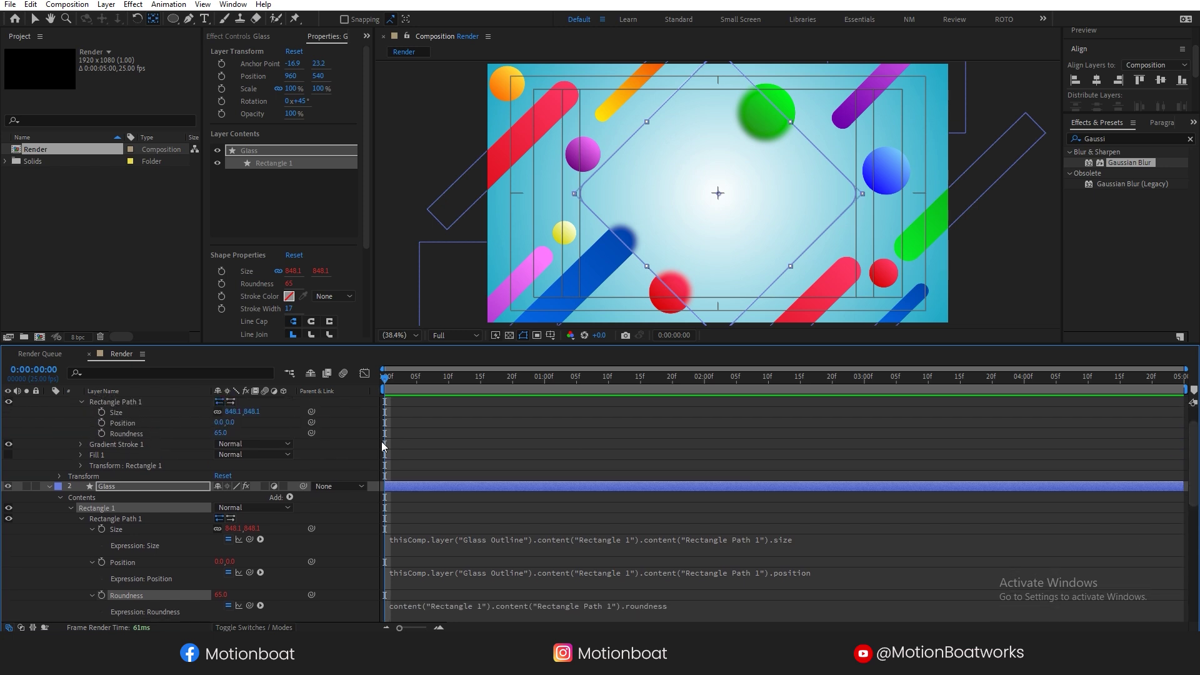
{"action": "left_click_drag", "start_coordinate": [249, 606], "coordinate": [121, 433]}
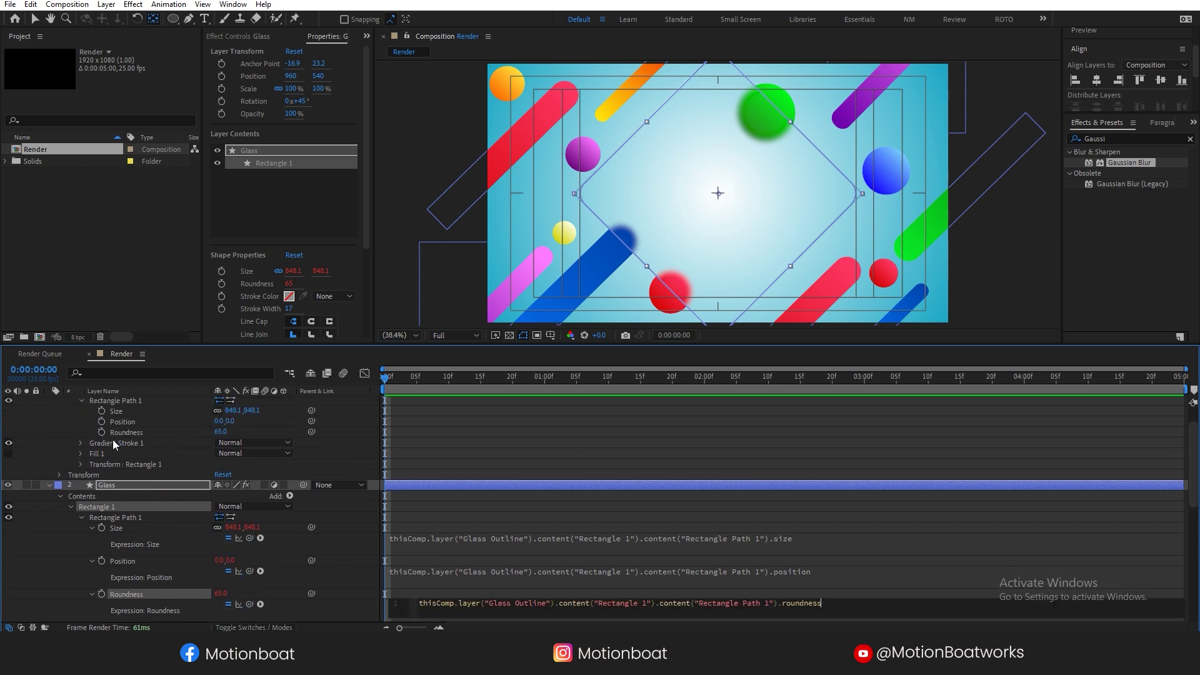
{"action": "scroll", "coordinate": [36, 442], "scroll_direction": "up", "scroll_amount": 1}
{"action": "left_click", "coordinate": [50, 400]}
{"action": "left_click", "coordinate": [50, 411]}
{"action": "left_click", "coordinate": [164, 604]}
{"action": "left_click", "coordinate": [632, 412]}
{"action": "key", "text": "s"}
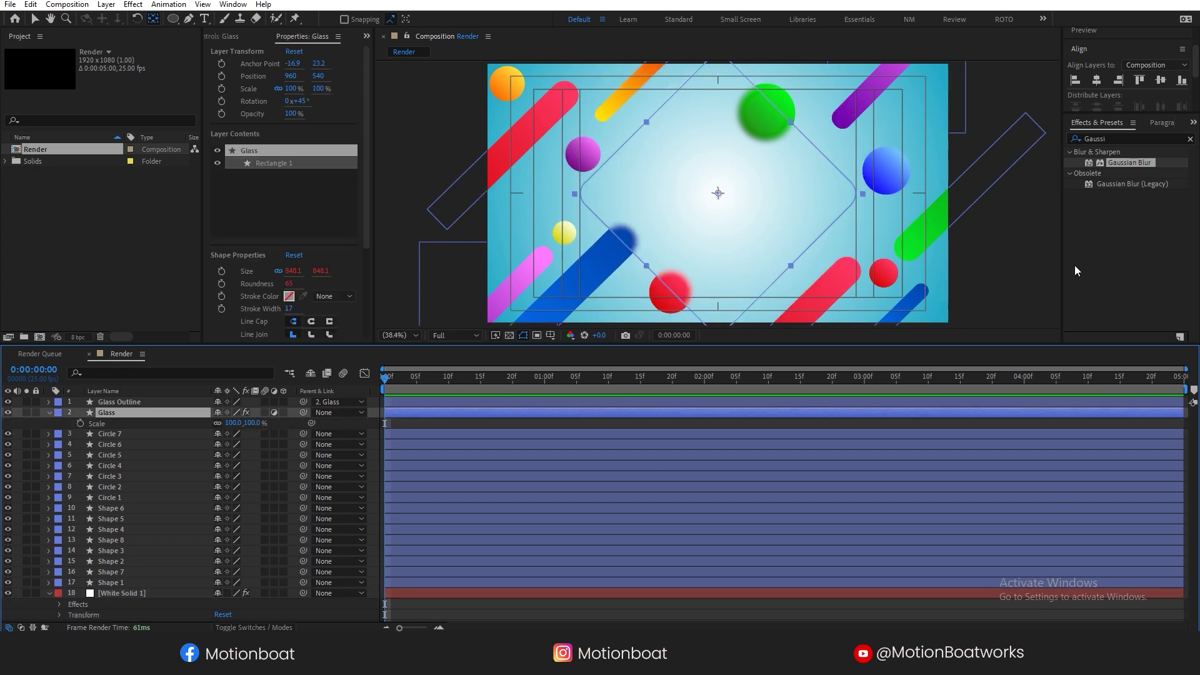
{"action": "left_click", "coordinate": [1043, 266]}
{"action": "left_click", "coordinate": [50, 412]}
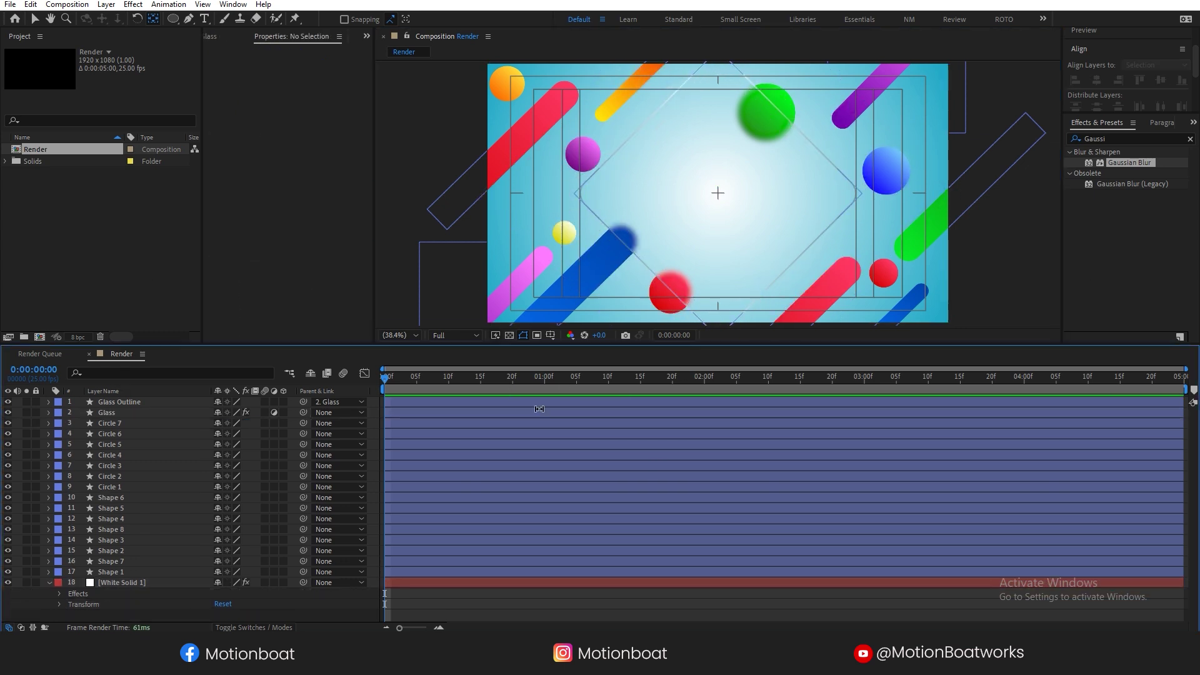
Duplicate the Glass layer as Glass 2, turn off the copy's adjustment-layer setting and parent it to Glass
{"action": "left_click", "coordinate": [690, 412]}
{"action": "key", "text": "ctrl+d"}
{"action": "key", "text": "ctrl+d"}
{"action": "left_click", "coordinate": [274, 412]}
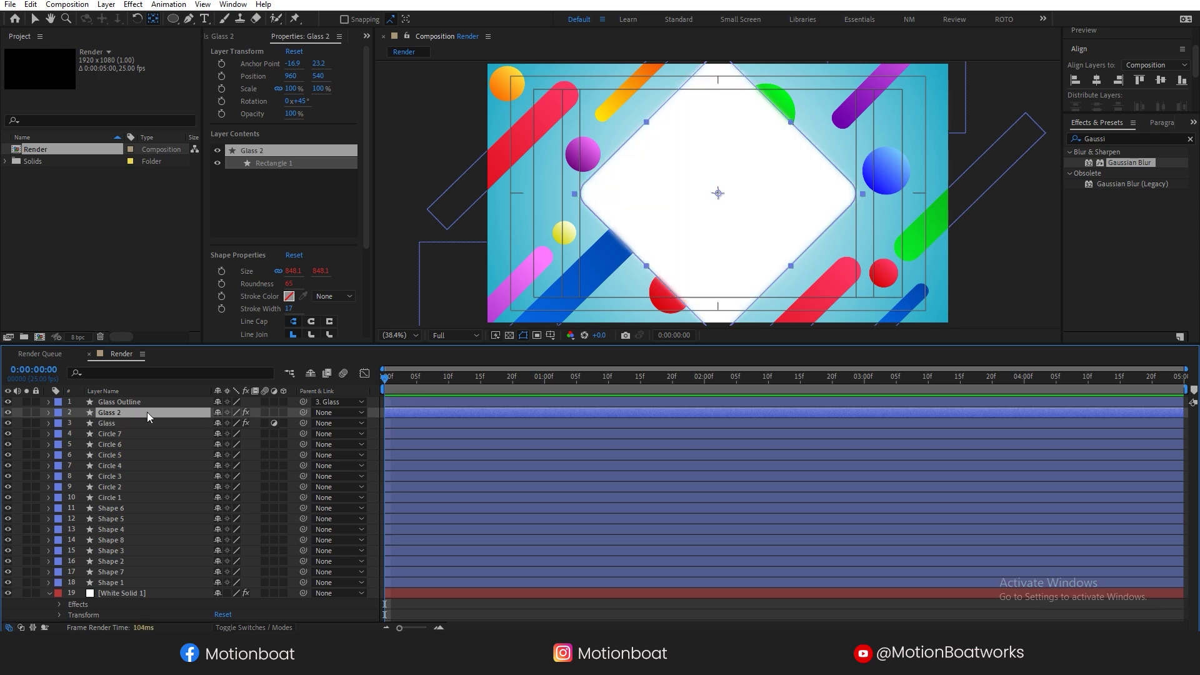
{"action": "left_click_drag", "start_coordinate": [306, 411], "coordinate": [106, 423]}
Remove the Gaussian Blur effect from the Glass 2 layer
{"action": "key", "text": "F3"}
{"action": "left_click", "coordinate": [261, 63]}
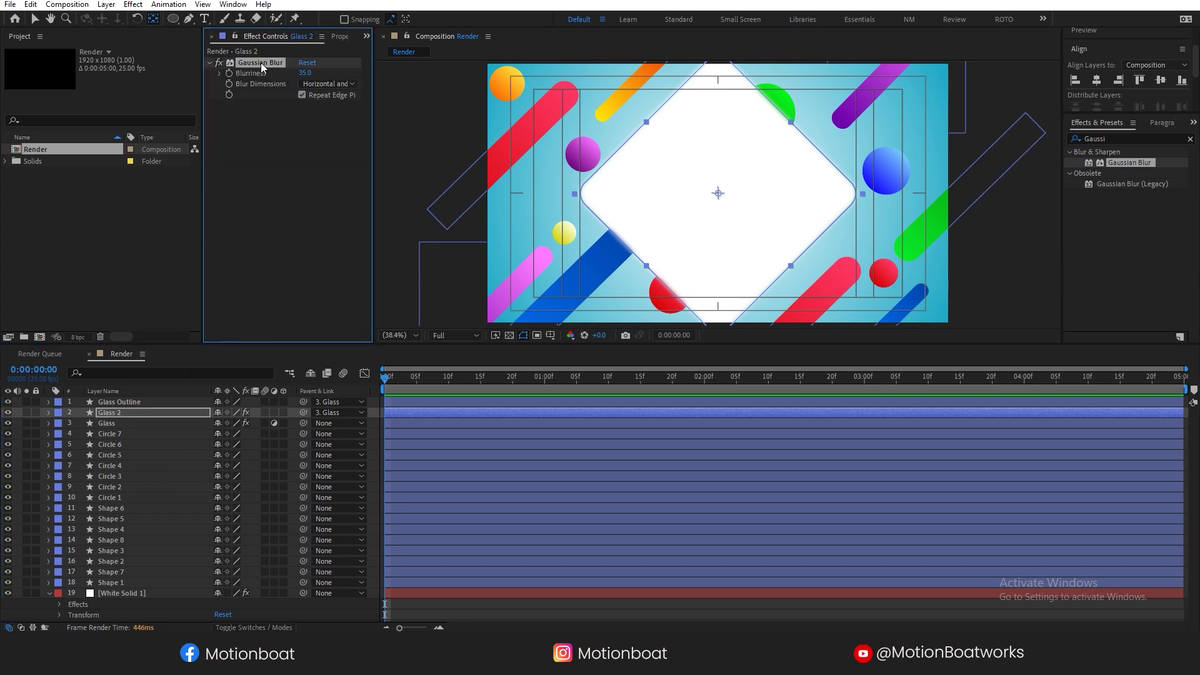
{"action": "key", "text": "Delete"}
Change the Glass 2 layer's fill type to a linear gradient
{"action": "left_click", "coordinate": [115, 413]}
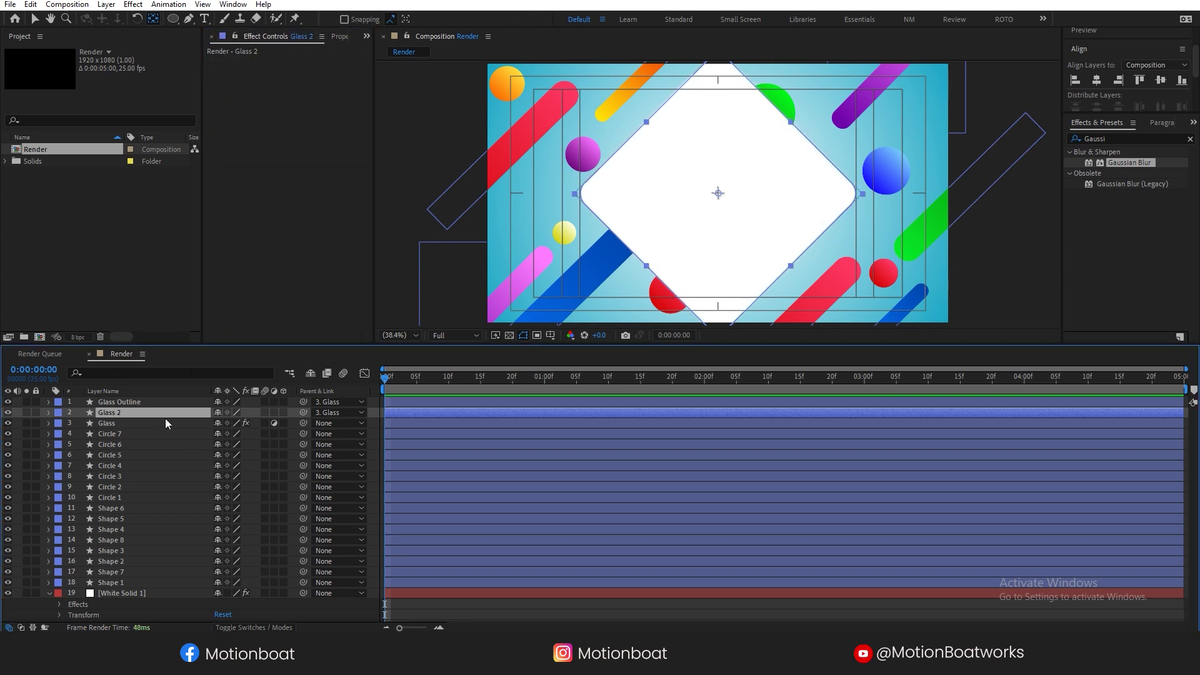
{"action": "left_click", "coordinate": [174, 19]}
{"action": "left_click", "coordinate": [395, 20]}
{"action": "key", "text": "Escape"}
{"action": "left_click", "coordinate": [380, 19]}
{"action": "left_click", "coordinate": [882, 170]}
{"action": "left_click", "coordinate": [892, 242]}
Colour Glass 2's gradient fill from grey 949494 to white and run it vertically, with white at the diamond's top
{"action": "left_click", "coordinate": [394, 20]}
{"action": "left_click", "coordinate": [845, 381]}
{"action": "left_click_drag", "start_coordinate": [613, 463], "coordinate": [595, 490]}
{"action": "left_click", "coordinate": [595, 423]}
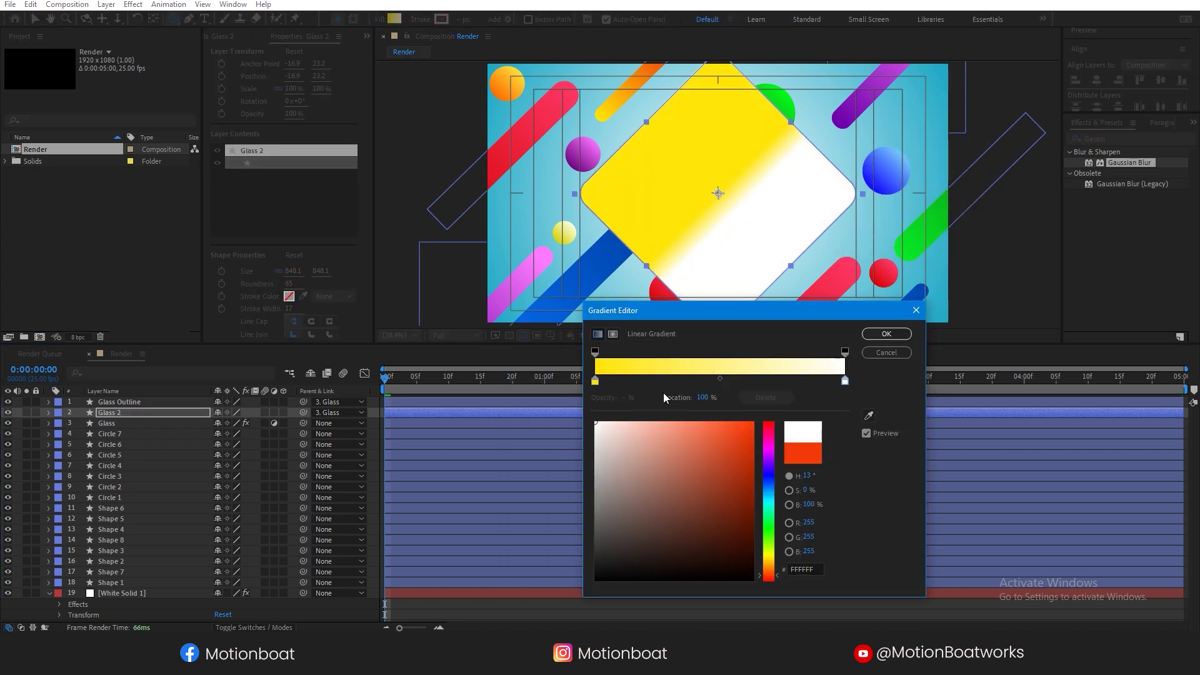
{"action": "left_click", "coordinate": [595, 380]}
{"action": "left_click", "coordinate": [595, 488]}
{"action": "left_click", "coordinate": [875, 330]}
{"action": "left_click", "coordinate": [156, 18]}
{"action": "mouse_move", "coordinate": [718, 193]}
{"action": "left_mouse_down"}
{"action": "mouse_move", "coordinate": [713, 314]}
{"action": "mouse_move", "coordinate": [731, 319]}
{"action": "mouse_move", "coordinate": [726, 135]}
{"action": "left_mouse_up"}
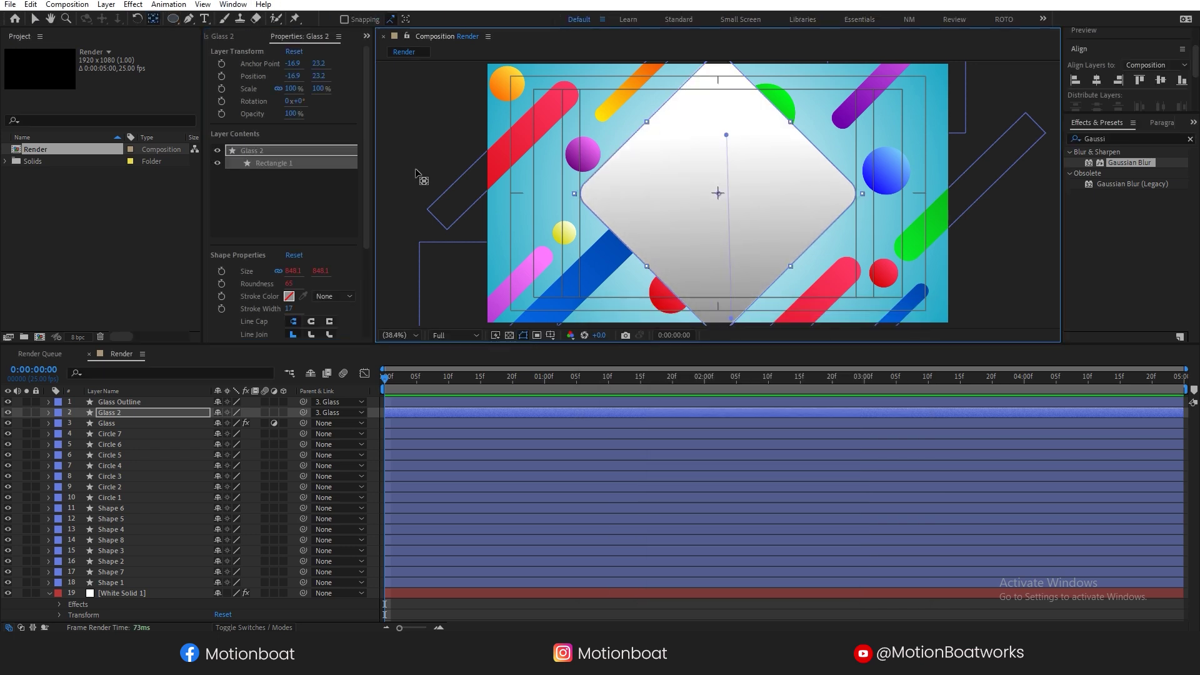
Change the grey stop of Glass 2's fill gradient to the pale blue 98B6C6
{"action": "left_click", "coordinate": [119, 414]}
{"action": "left_click_drag", "start_coordinate": [173, 19], "coordinate": [203, 41]}
{"action": "left_click", "coordinate": [395, 19]}
{"action": "left_click", "coordinate": [594, 381]}
{"action": "left_click", "coordinate": [766, 490]}
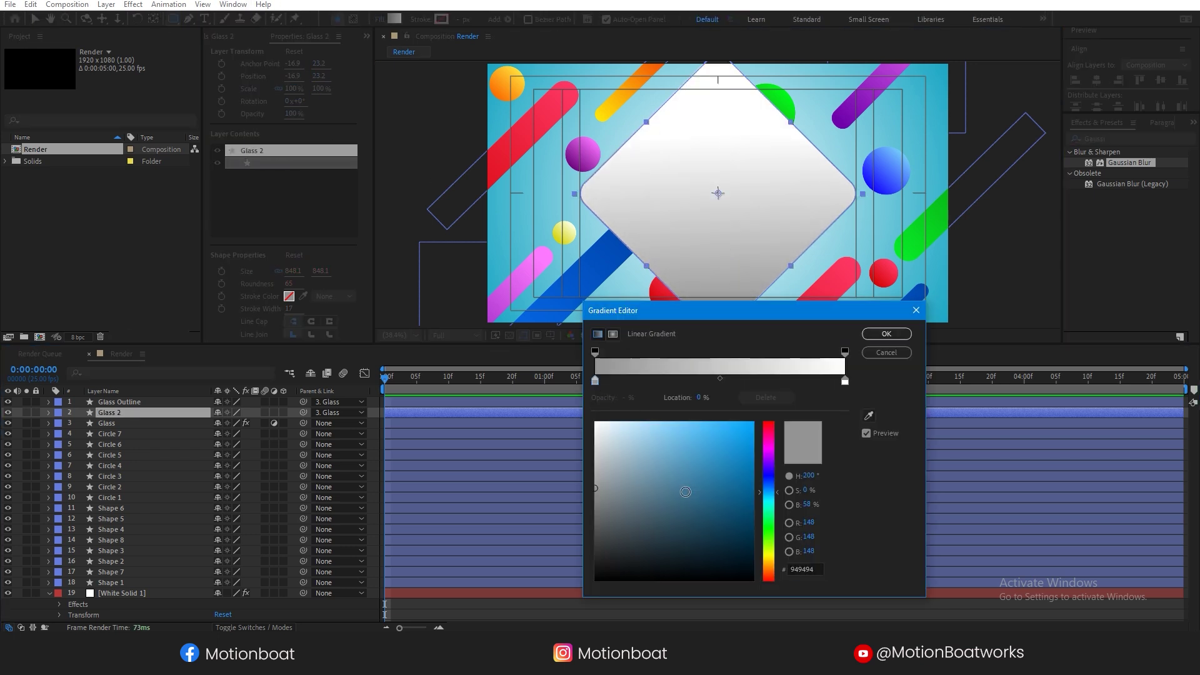
{"action": "left_click", "coordinate": [631, 456]}
{"action": "left_click", "coordinate": [884, 334]}
Try low opacities on the Glass 2 layer and settle on 34%
{"action": "left_click", "coordinate": [117, 416]}
{"action": "key", "text": "t"}
{"action": "left_click", "coordinate": [224, 422]}
{"action": "key", "text": "Return"}
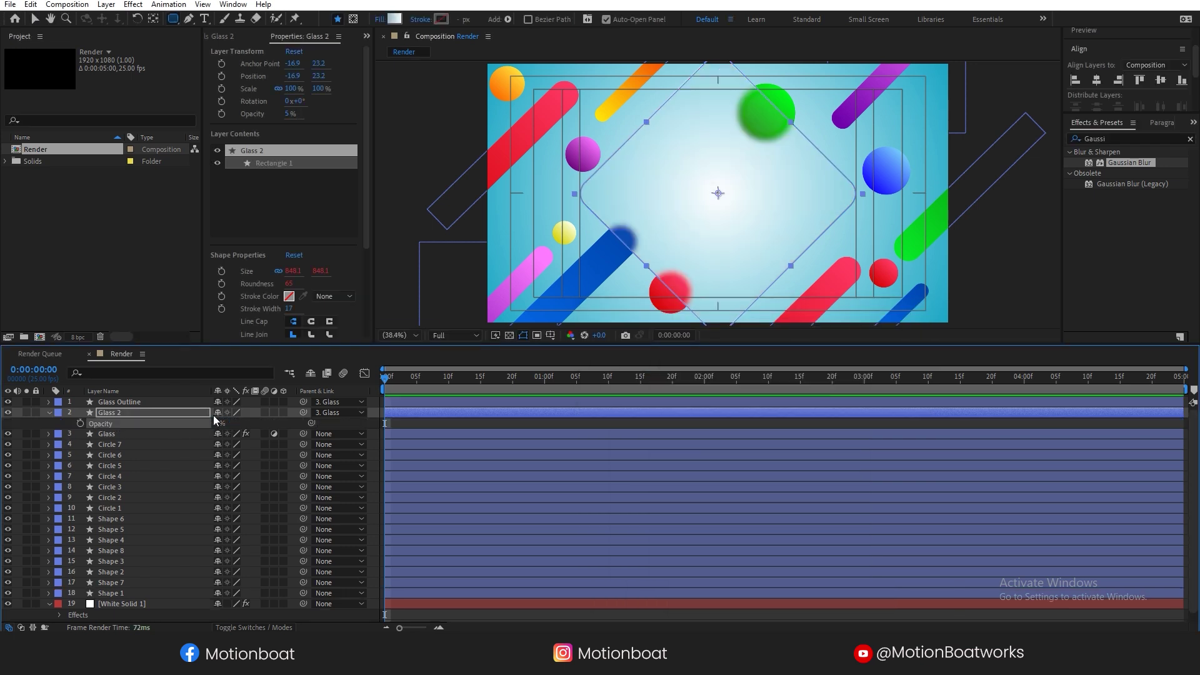
{"action": "left_click", "coordinate": [219, 422]}
{"action": "type", "text": "10"}
{"action": "key", "text": "Return"}
{"action": "left_click_drag", "start_coordinate": [223, 422], "coordinate": [240, 424]}
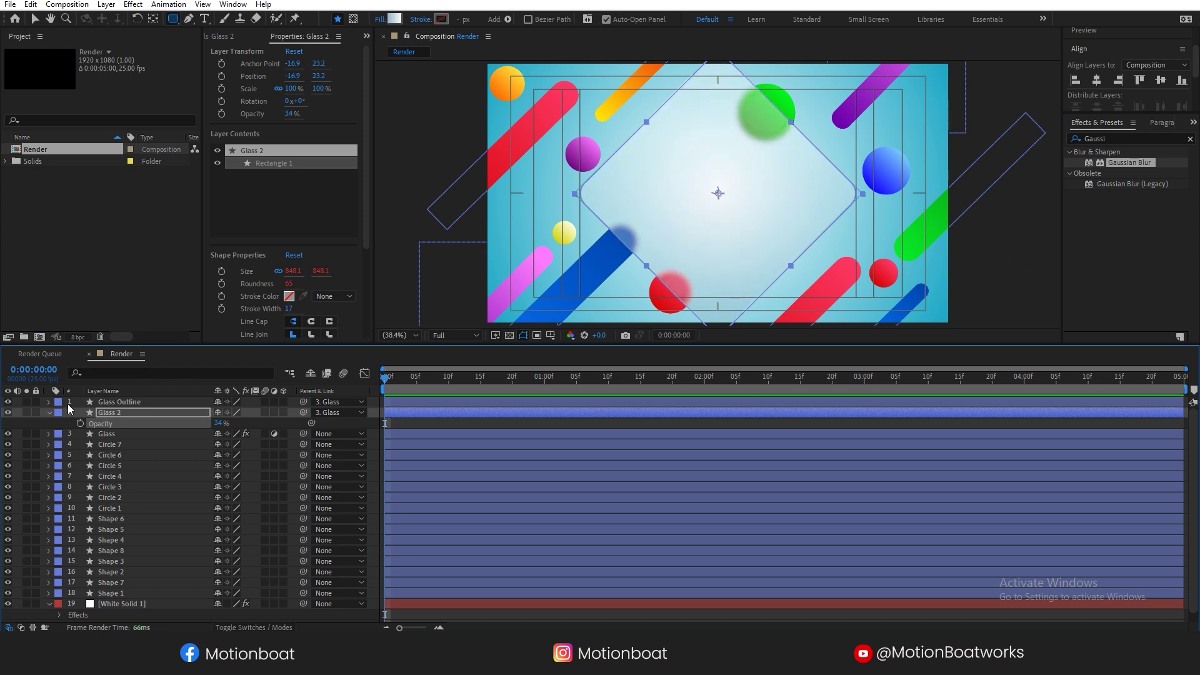
{"action": "left_click", "coordinate": [48, 423]}
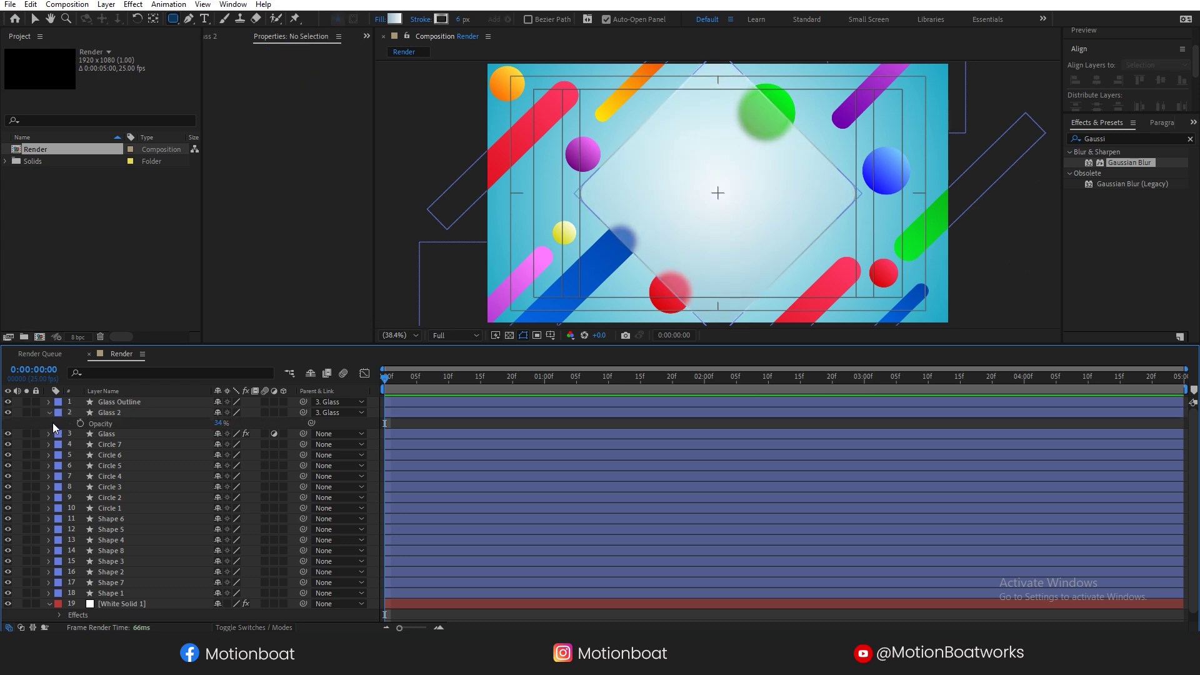
{"action": "left_click", "coordinate": [50, 414]}
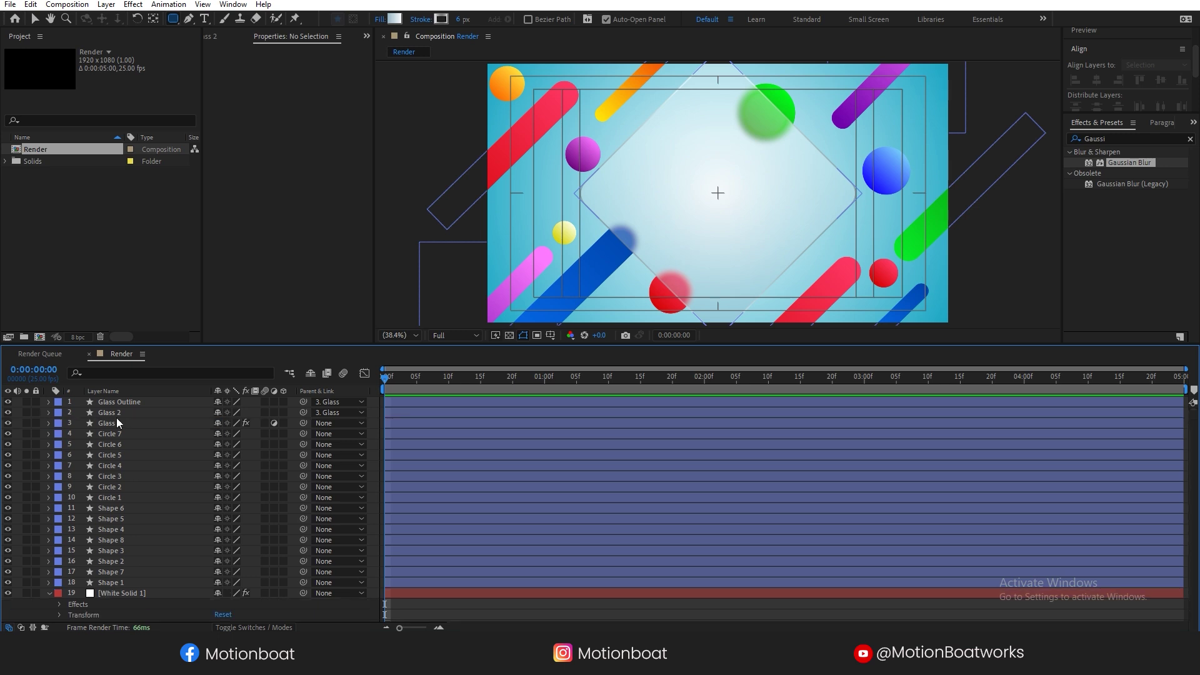
Rename the Glass 2 layer as Glass tint
{"action": "left_click", "coordinate": [114, 414]}
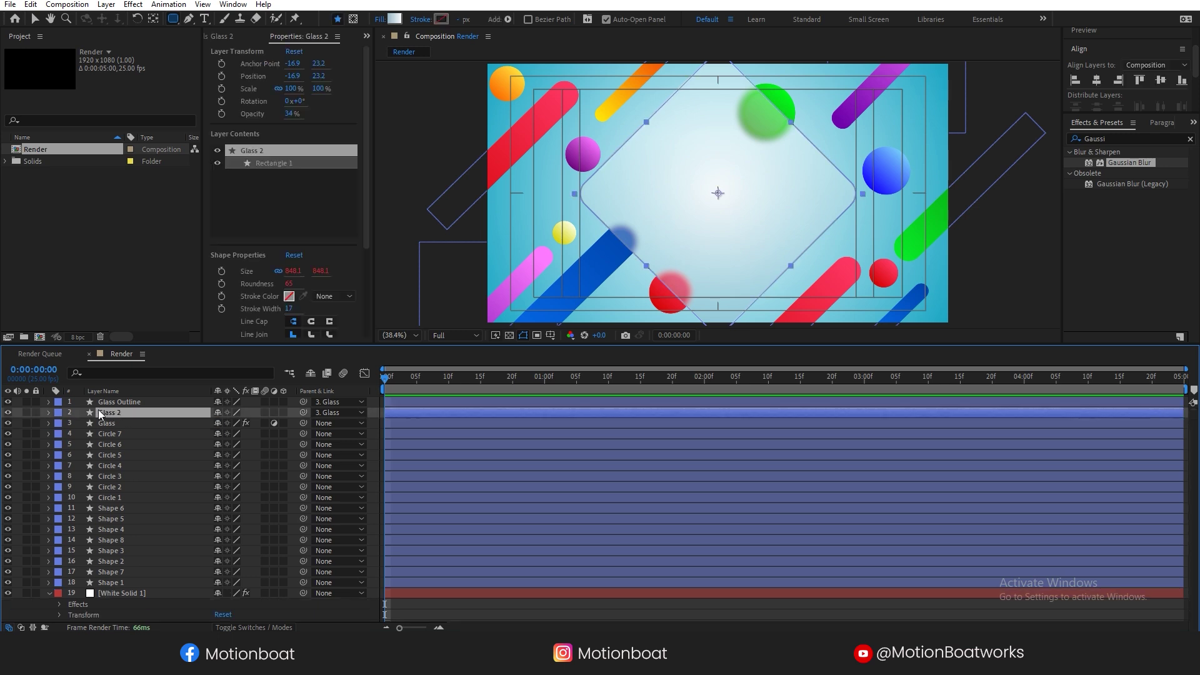
{"action": "key", "text": "Return"}
{"action": "left_click", "coordinate": [143, 413]}
{"action": "key", "text": "BackSpace"}
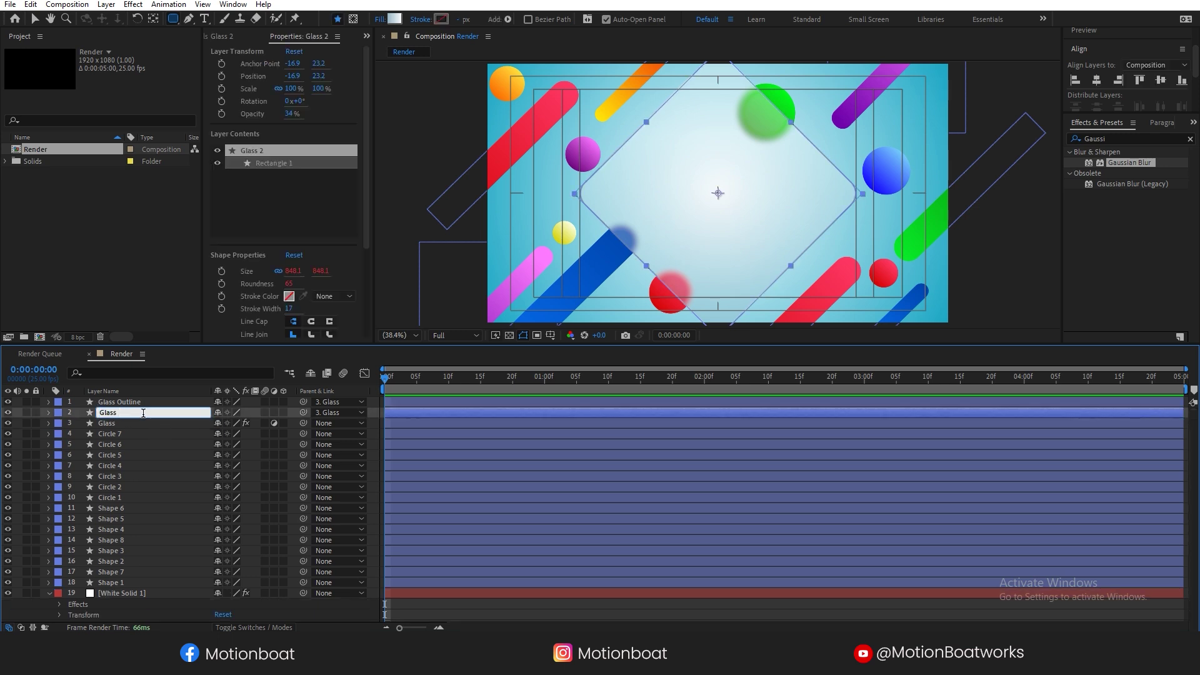
{"action": "key", "text": "Return"}
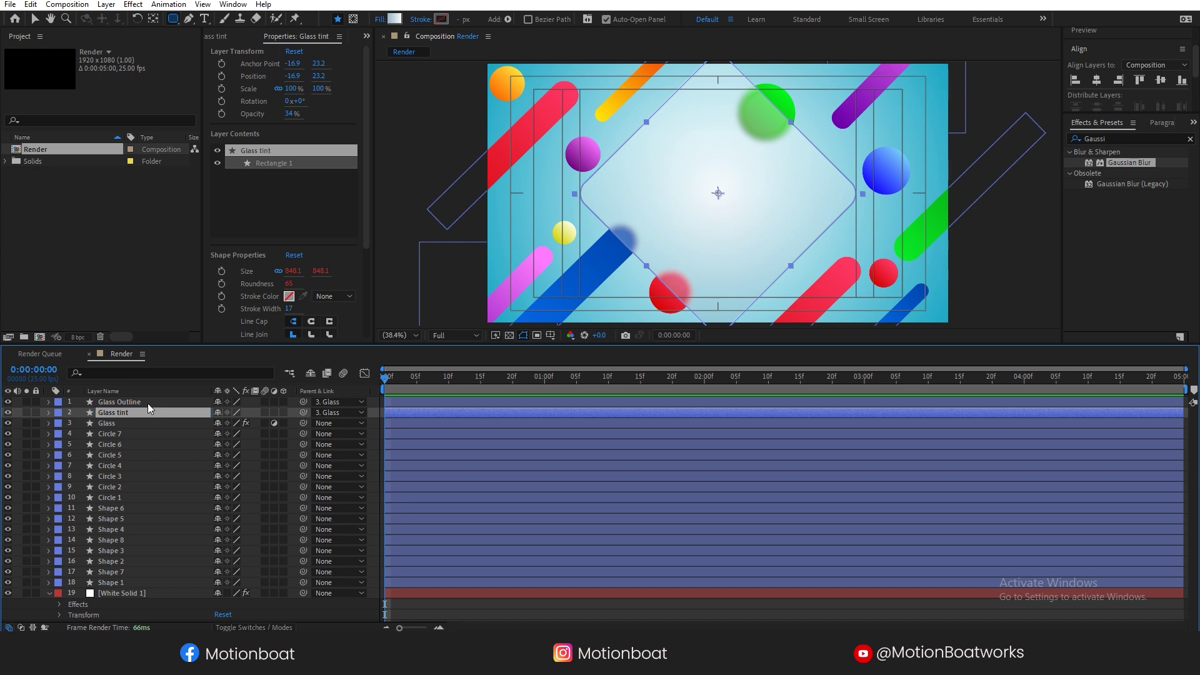
Create a new white solid and move it to the top of the layer stack
{"action": "left_click", "coordinate": [162, 594]}
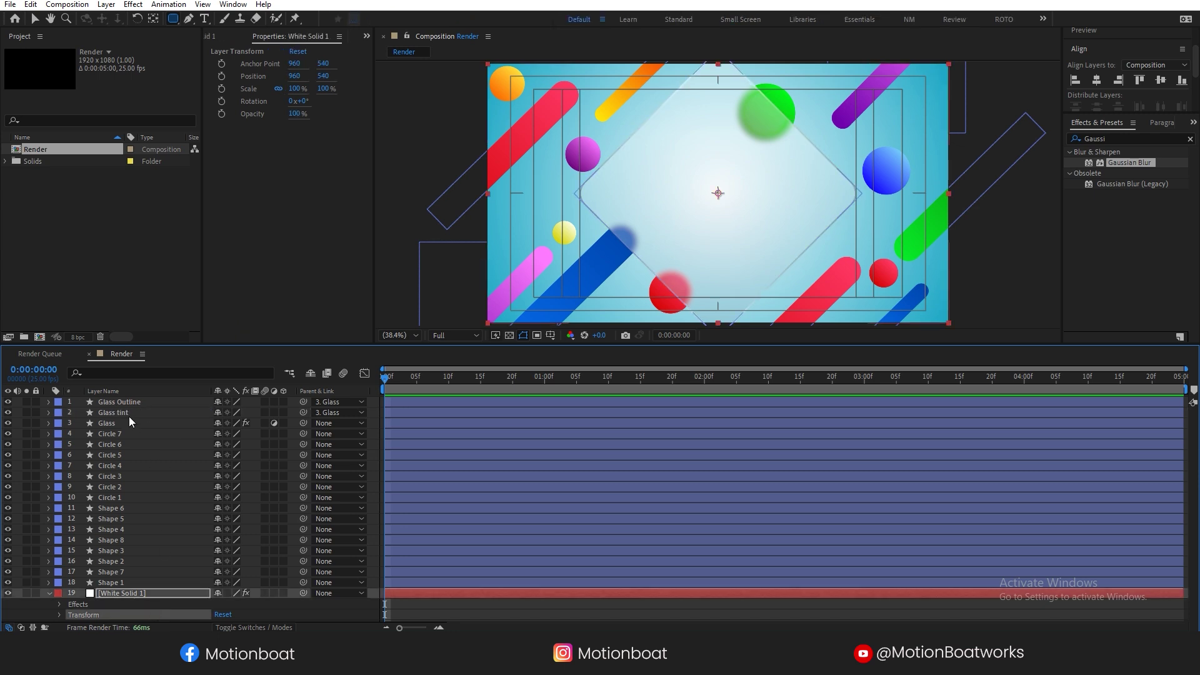
{"action": "right_click", "coordinate": [144, 609]}
{"action": "mouse_move", "coordinate": [192, 459]}
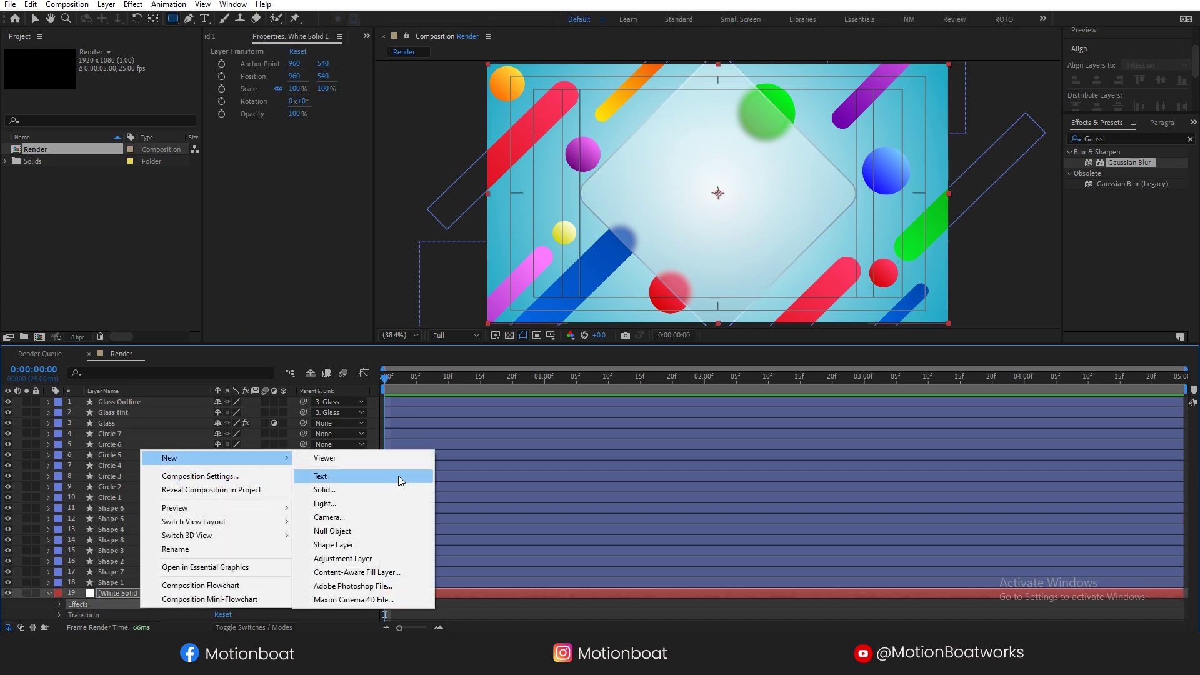
{"action": "left_click", "coordinate": [373, 494]}
{"action": "left_click", "coordinate": [654, 478]}
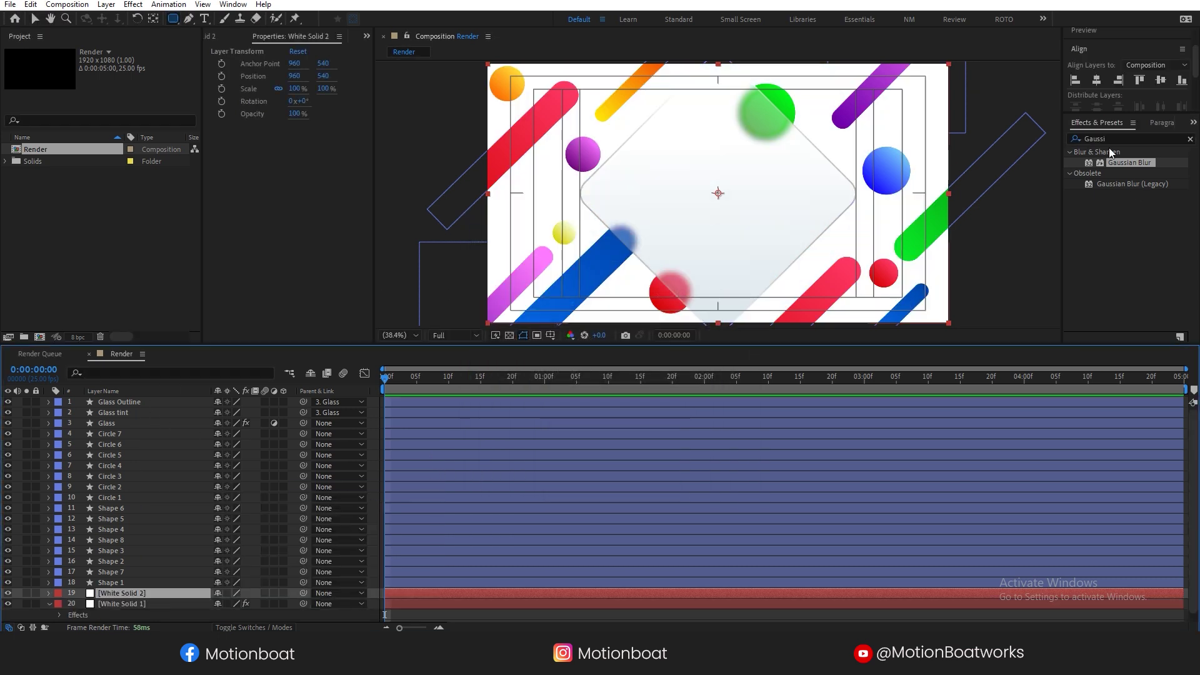
{"action": "left_click_drag", "start_coordinate": [114, 594], "coordinate": [137, 399]}
Find the Noise effect and apply it to the White Solid 2 layer
{"action": "left_click", "coordinate": [1088, 139]}
{"action": "left_click_drag", "start_coordinate": [1088, 139], "coordinate": [1060, 139]}
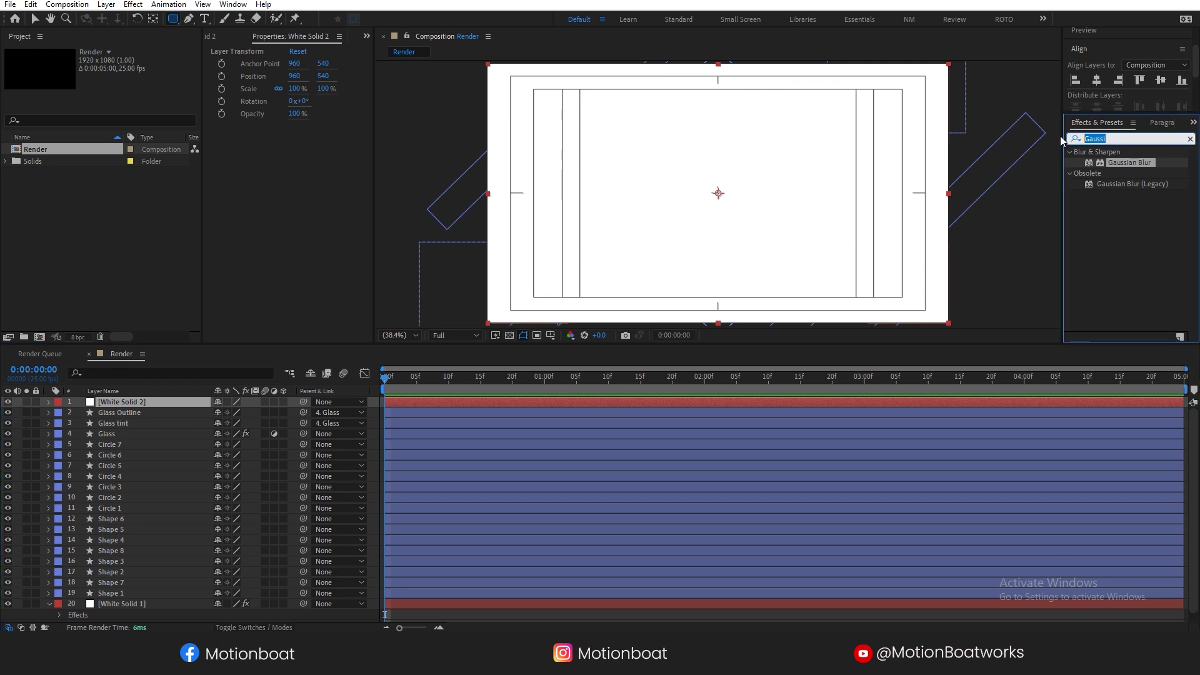
{"action": "type", "text": "noise"}
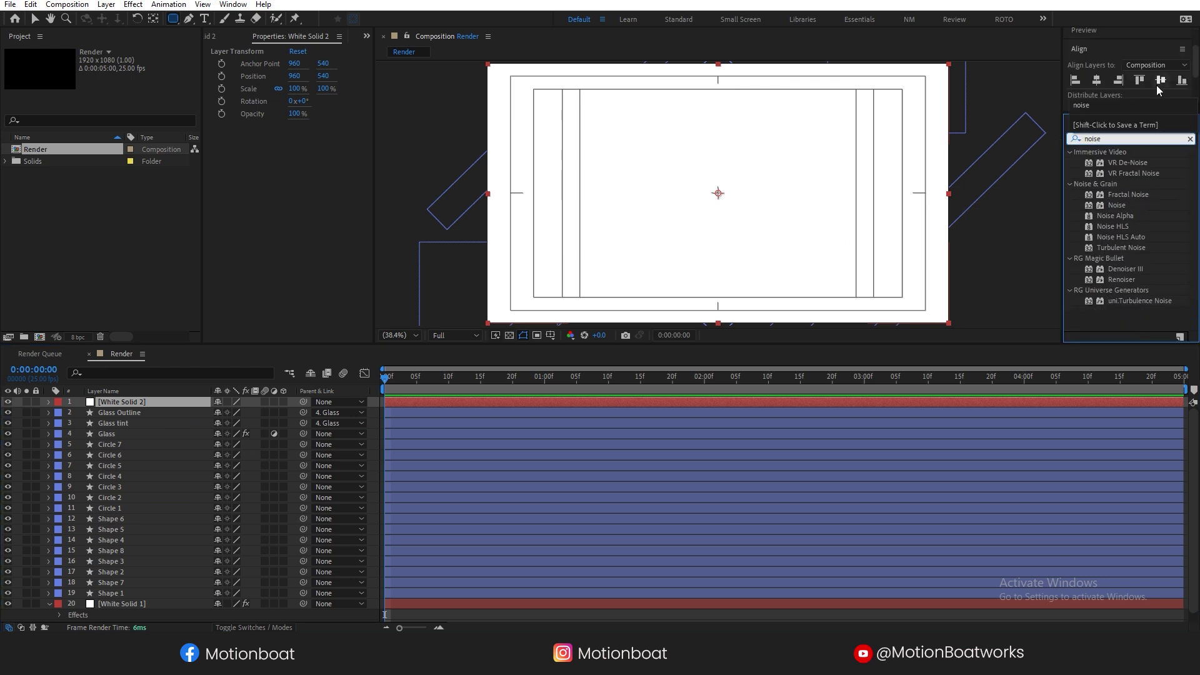
{"action": "left_click_drag", "start_coordinate": [1114, 202], "coordinate": [166, 400]}
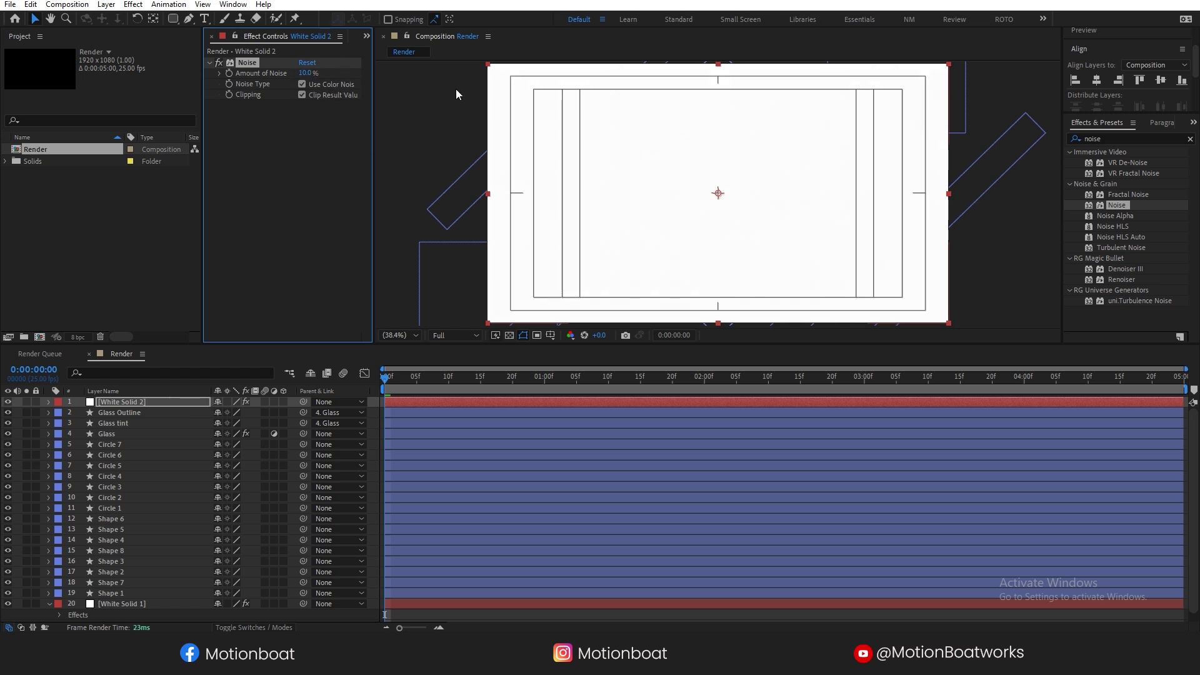
Set the amount of noise on White Solid 2 to 76% and turn off colour noise
{"action": "left_click_drag", "start_coordinate": [305, 73], "coordinate": [358, 83]}
{"action": "left_click", "coordinate": [302, 83]}
{"action": "key", "text": "/"}
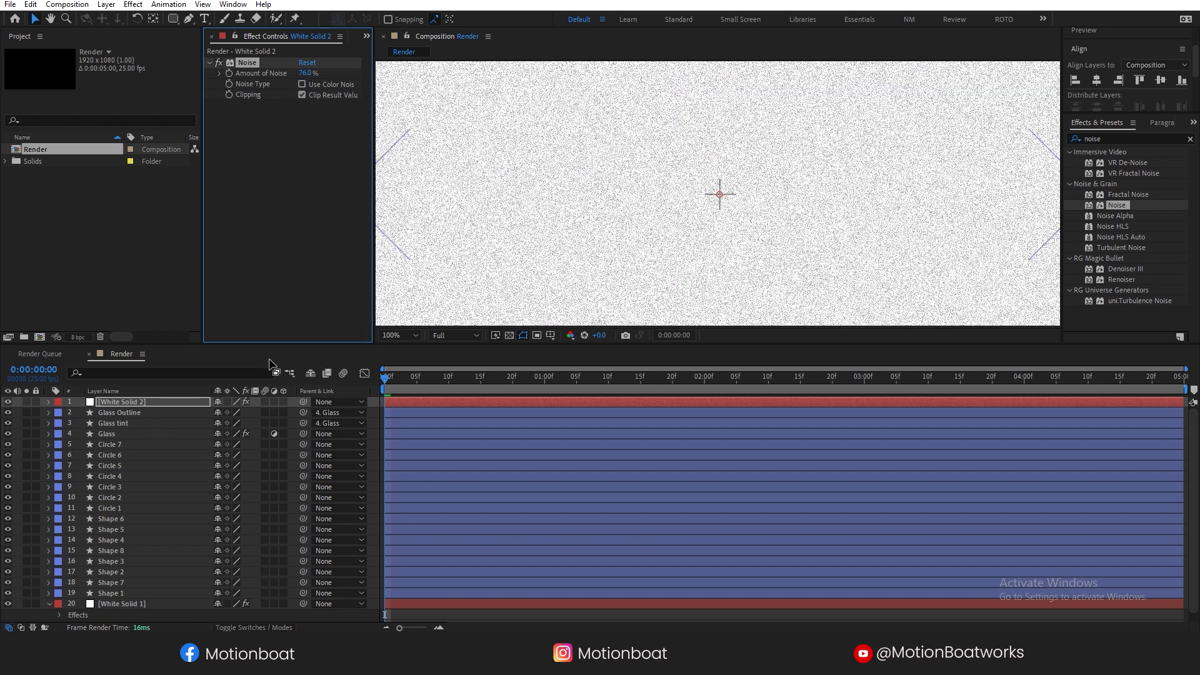
Duplicate the Glass tint layer and place the copy above White Solid 2
{"action": "left_click", "coordinate": [118, 425]}
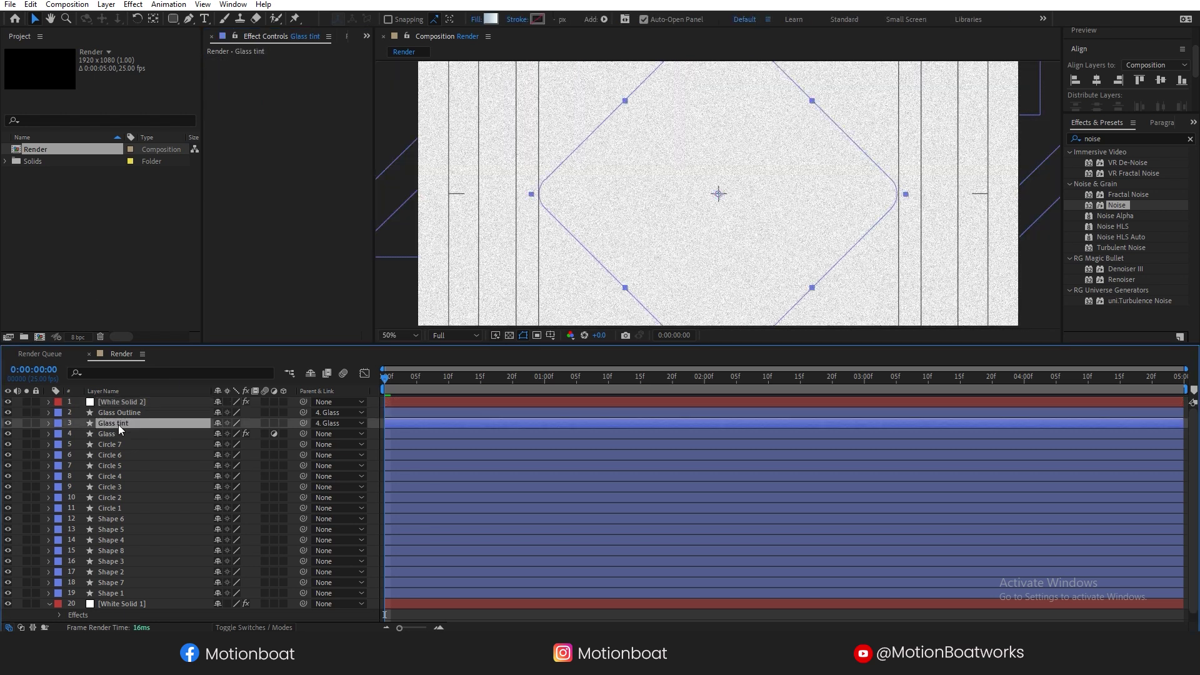
{"action": "key", "text": "ctrl+d"}
{"action": "left_click_drag", "start_coordinate": [119, 422], "coordinate": [127, 399]}
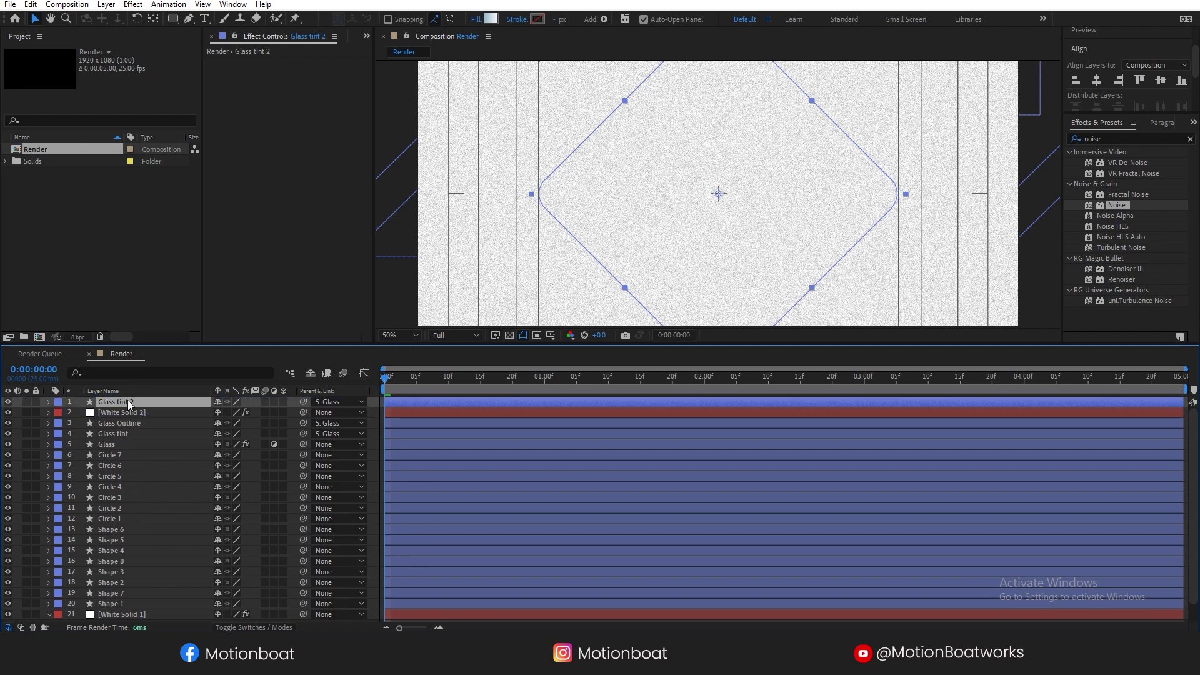
Raise Glass tint 2's opacity to 100% and turn the blue stop of its fill gradient white
{"action": "key", "text": "t"}
{"action": "left_click_drag", "start_coordinate": [222, 417], "coordinate": [637, 410]}
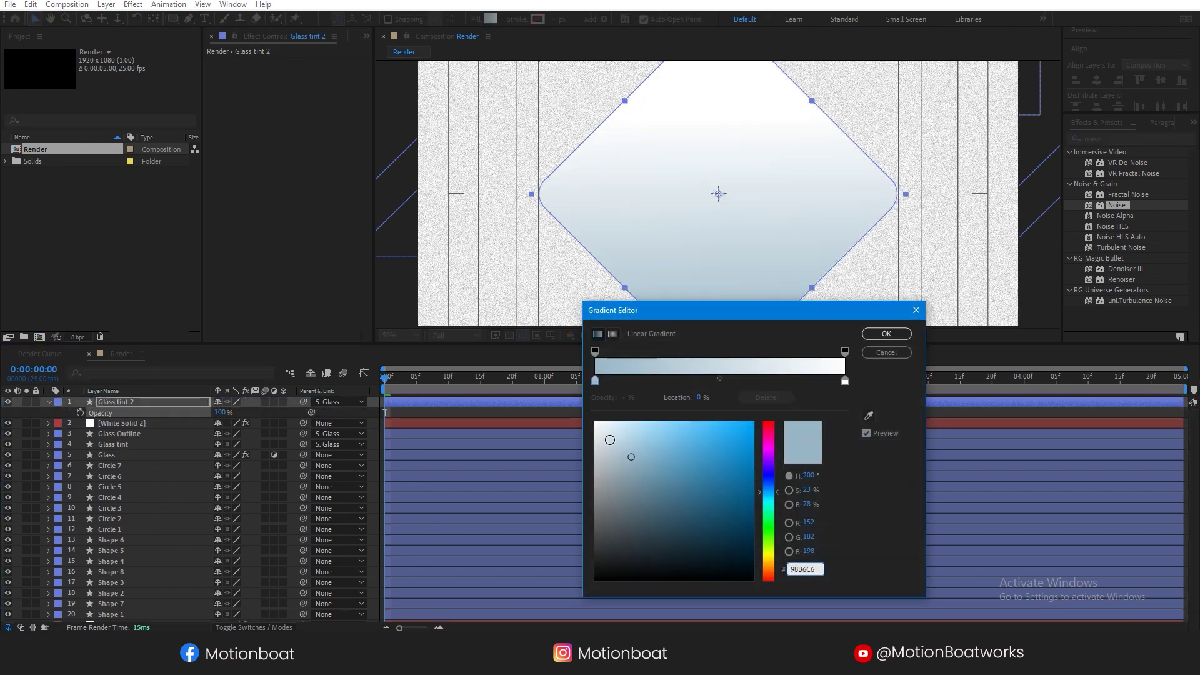
{"action": "left_click", "coordinate": [597, 423]}
{"action": "left_click", "coordinate": [881, 335]}
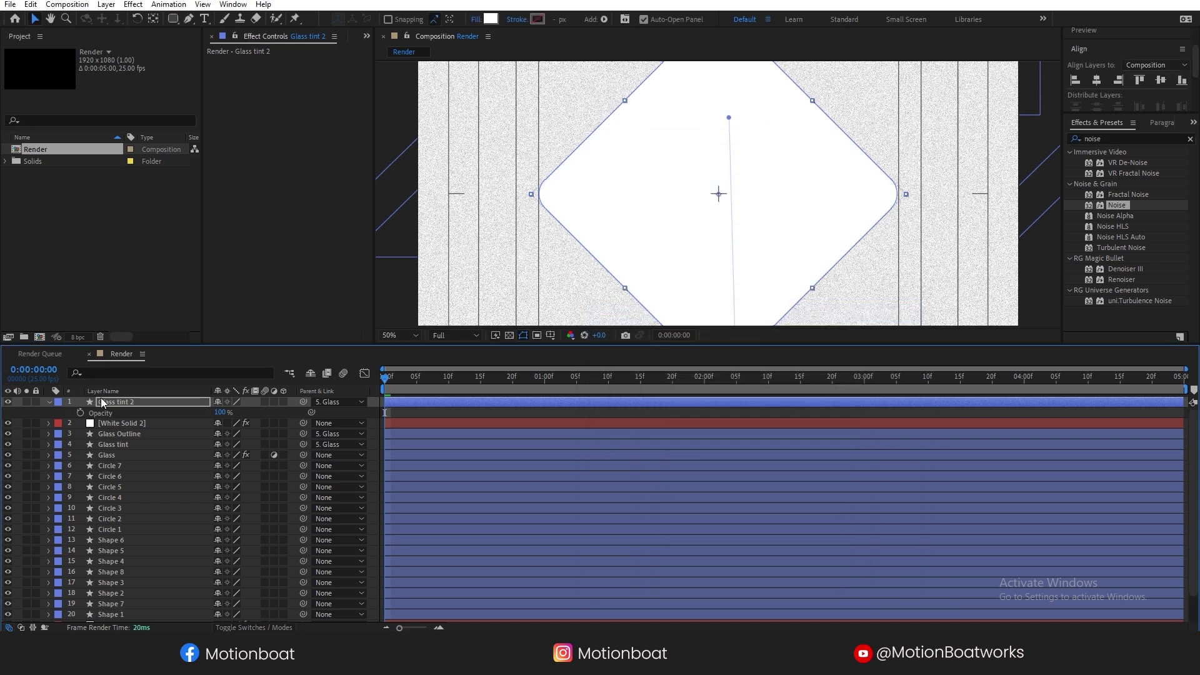
Rename the Glass tint 2 layer as Mask
{"action": "left_click", "coordinate": [138, 400]}
{"action": "type", "text": "Ma"}
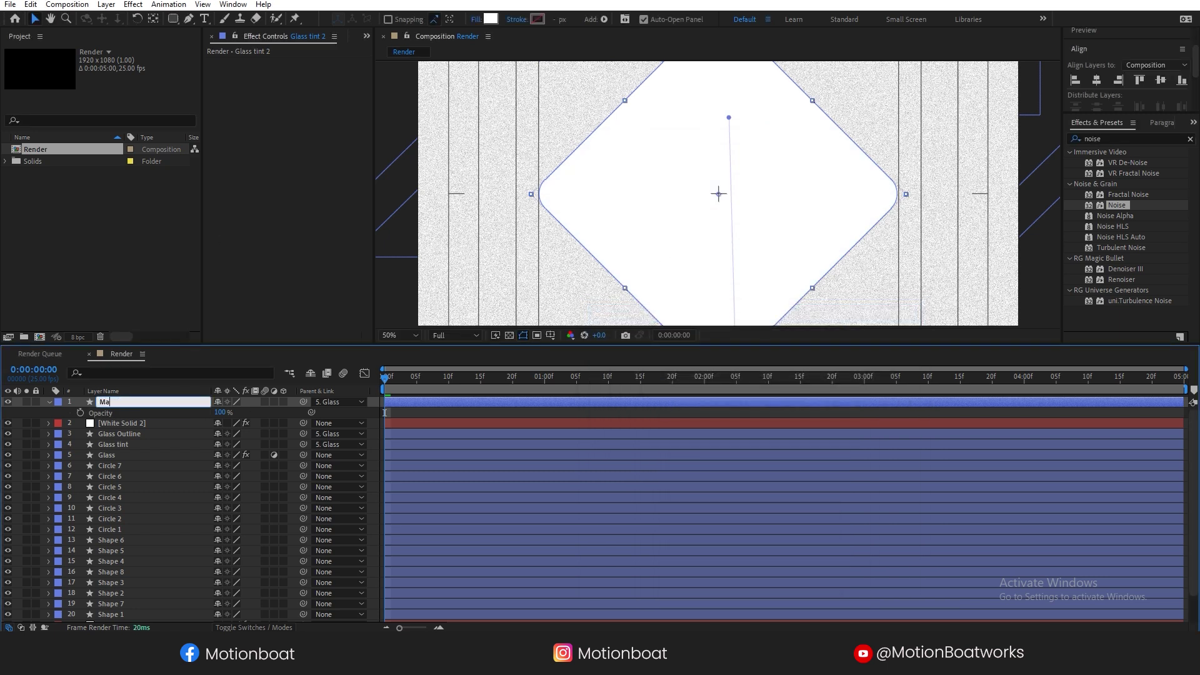
{"action": "type", "text": "sk"}
{"action": "key", "text": "Return"}
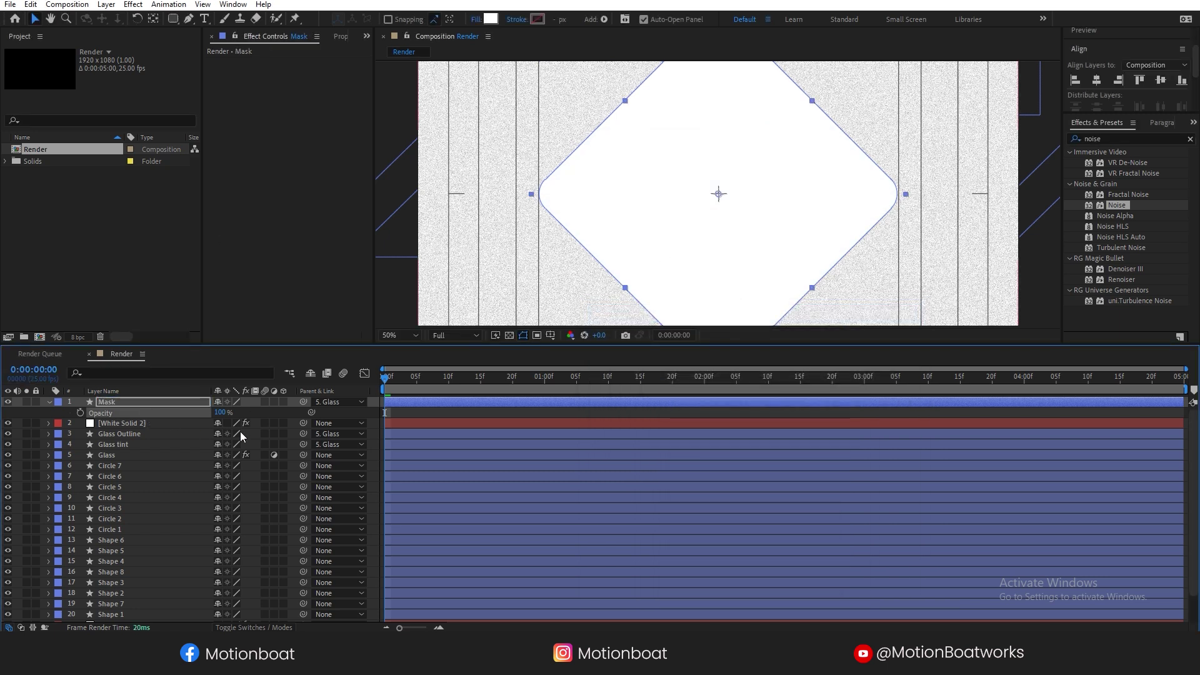
Use the Mask layer as the track matte of White Solid 2
{"action": "left_click", "coordinate": [251, 627]}
{"action": "left_click_drag", "start_coordinate": [274, 423], "coordinate": [129, 401]}
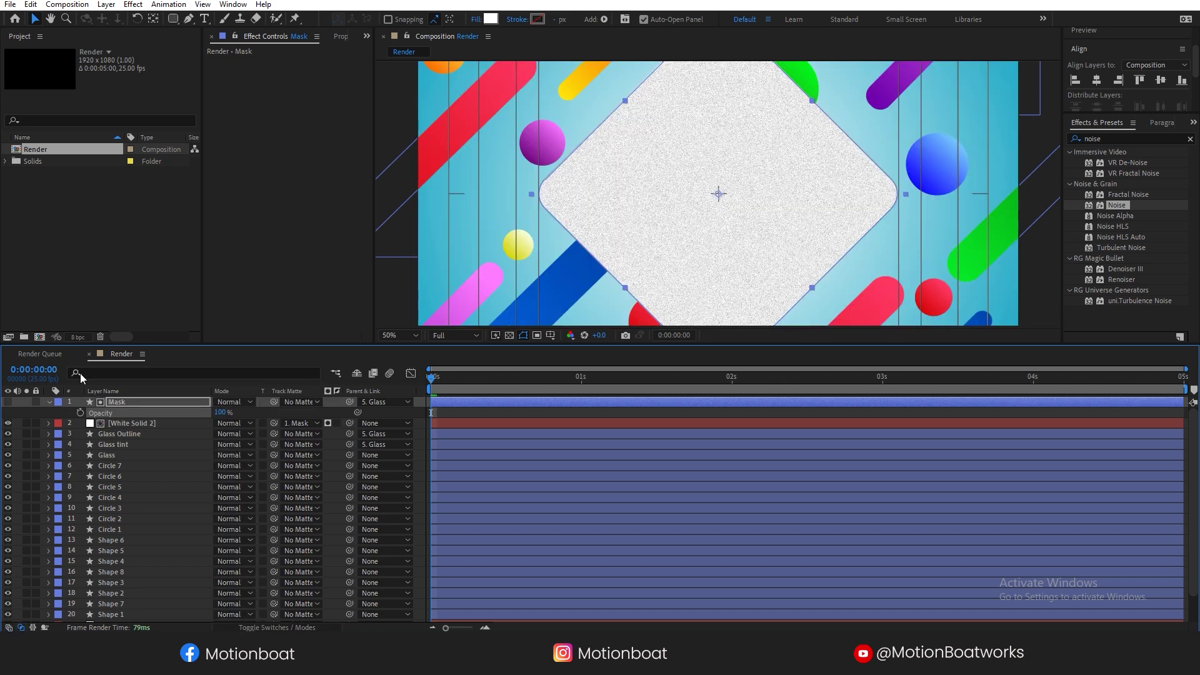
{"action": "left_click", "coordinate": [49, 402]}
Set White Solid 2's blending mode to Overlay and its opacity to 20%
{"action": "left_click", "coordinate": [155, 412]}
{"action": "left_click", "coordinate": [249, 413]}
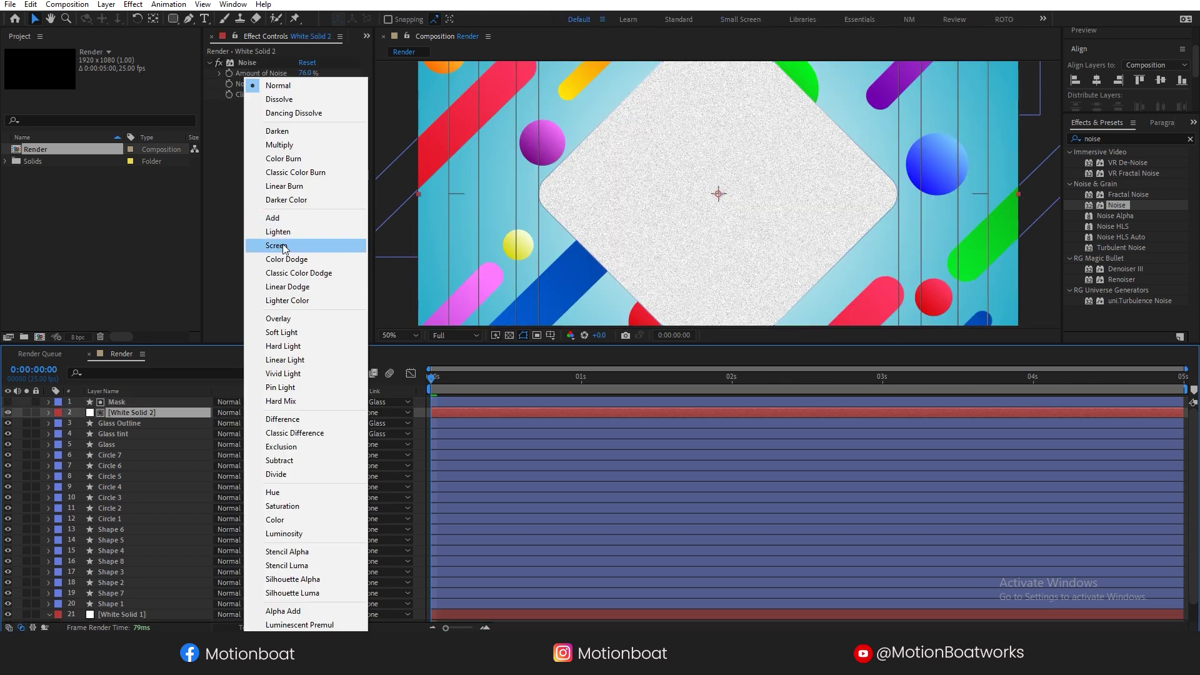
{"action": "left_click", "coordinate": [285, 319]}
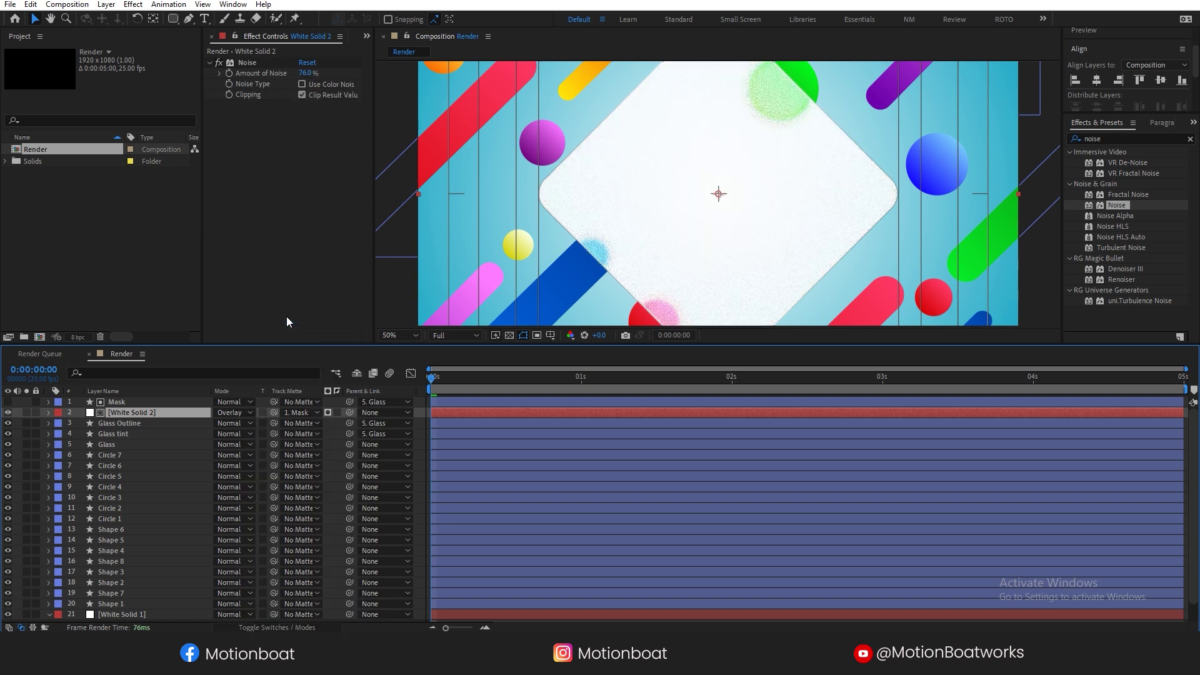
{"action": "key", "text": "t"}
{"action": "left_click", "coordinate": [222, 423]}
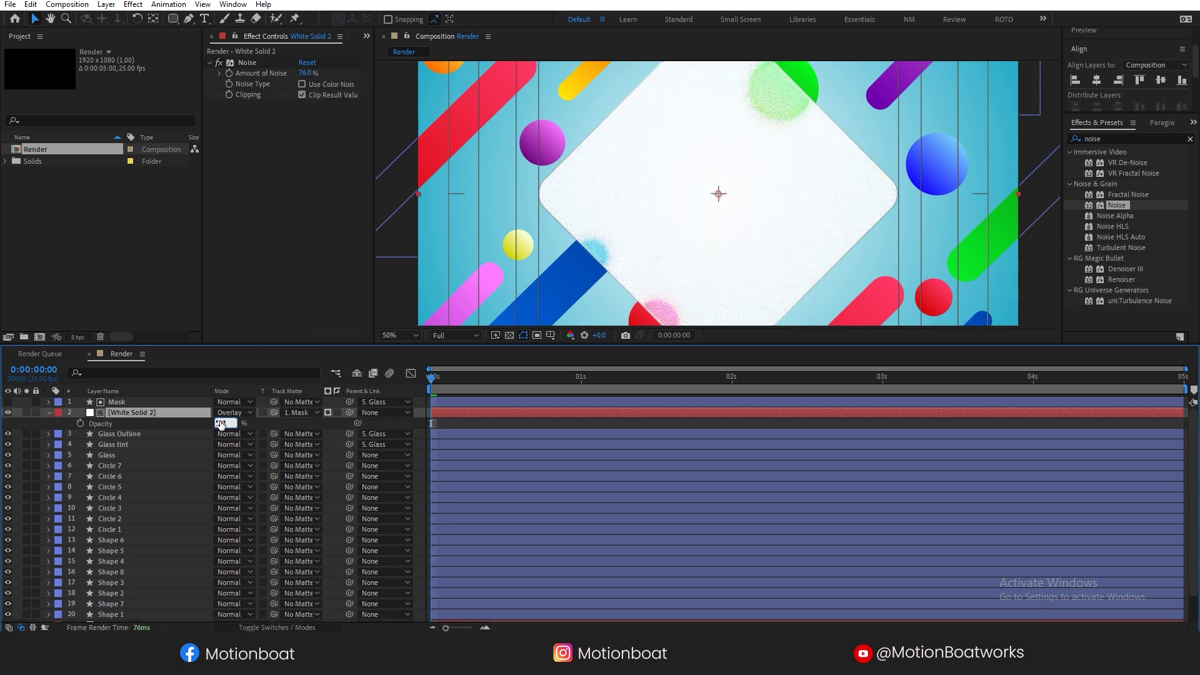
{"action": "type", "text": "20"}
{"action": "key", "text": "Return"}
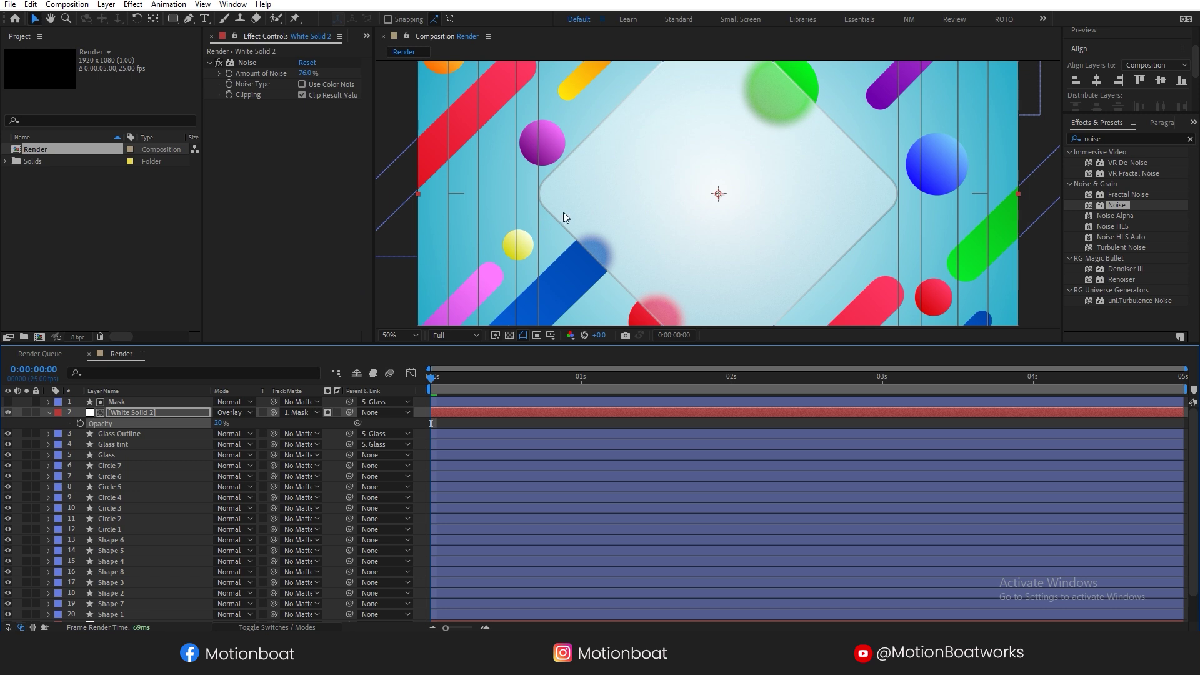
Lower the Glass tint layer's opacity to 5%, compare the look with and without it, and leave the layer hidden
{"action": "left_click", "coordinate": [383, 332]}
{"action": "left_click", "coordinate": [397, 350]}
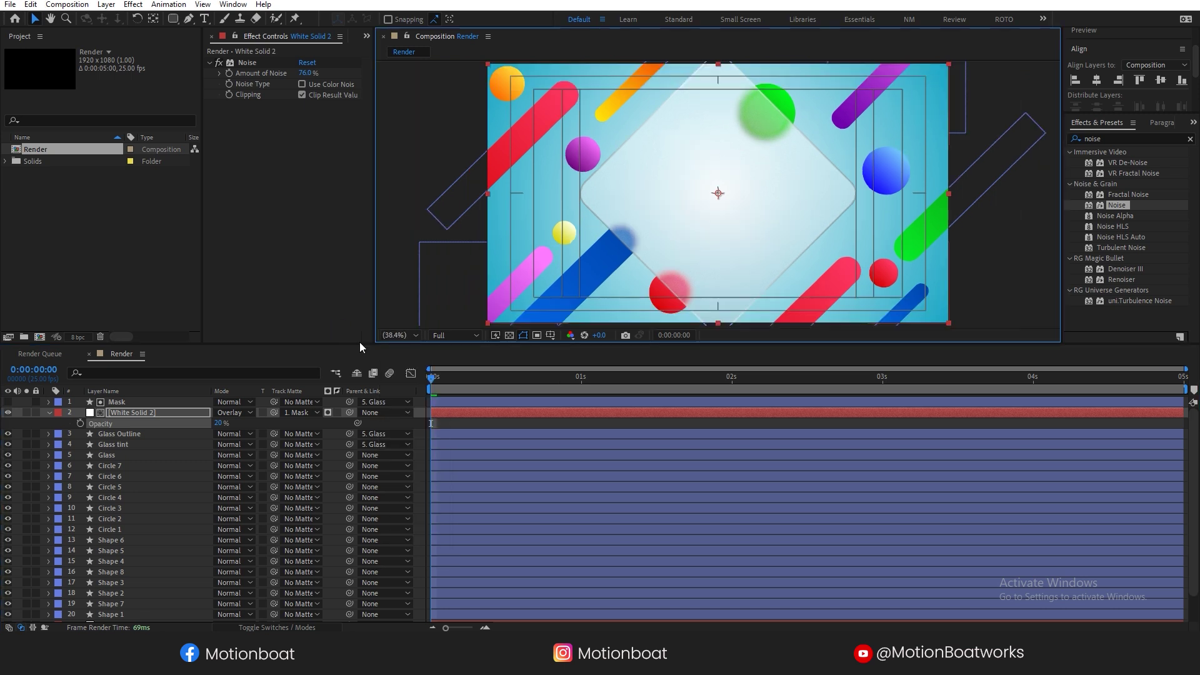
{"action": "left_click_drag", "start_coordinate": [360, 344], "coordinate": [357, 414]}
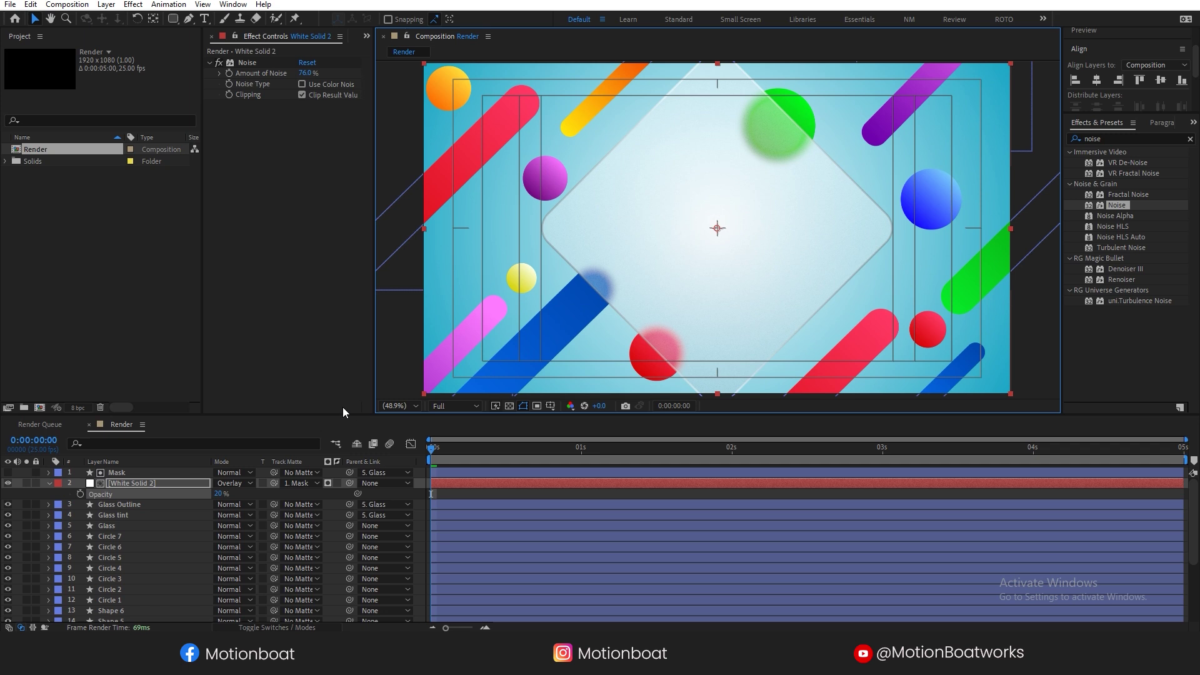
{"action": "left_click", "coordinate": [123, 484]}
{"action": "left_click", "coordinate": [123, 516]}
{"action": "key", "text": "t"}
{"action": "left_click", "coordinate": [7, 515]}
{"action": "left_click", "coordinate": [7, 515]}
{"action": "left_click", "coordinate": [6, 515]}
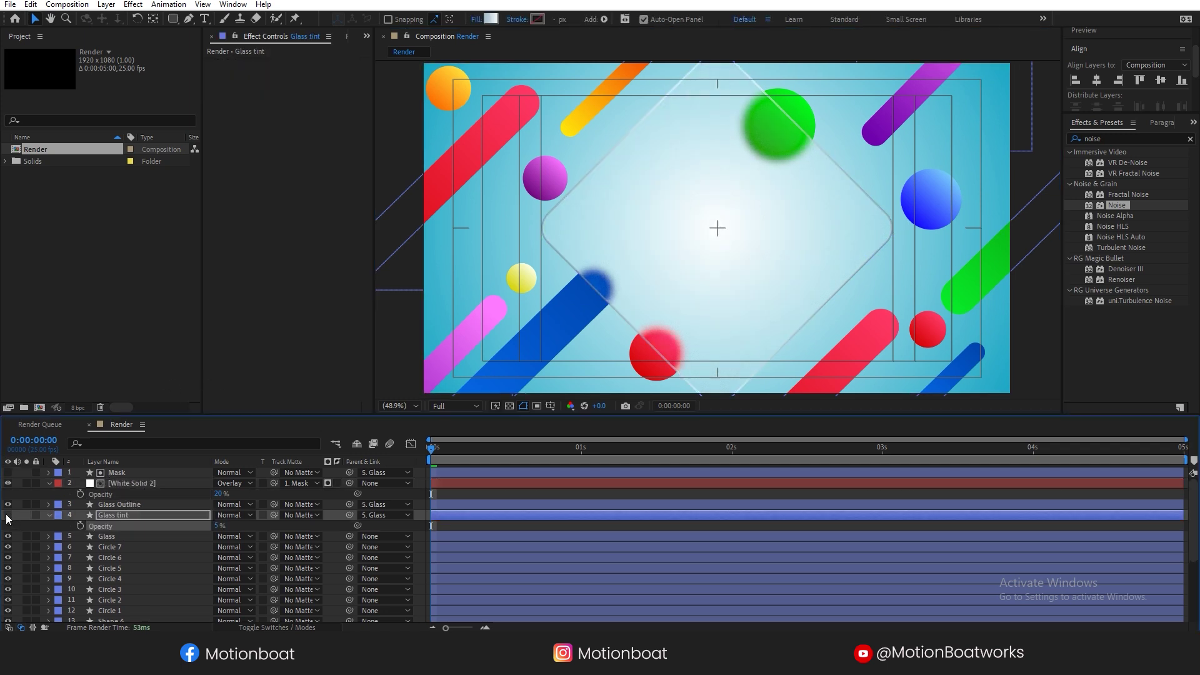
{"action": "left_click", "coordinate": [1052, 325]}
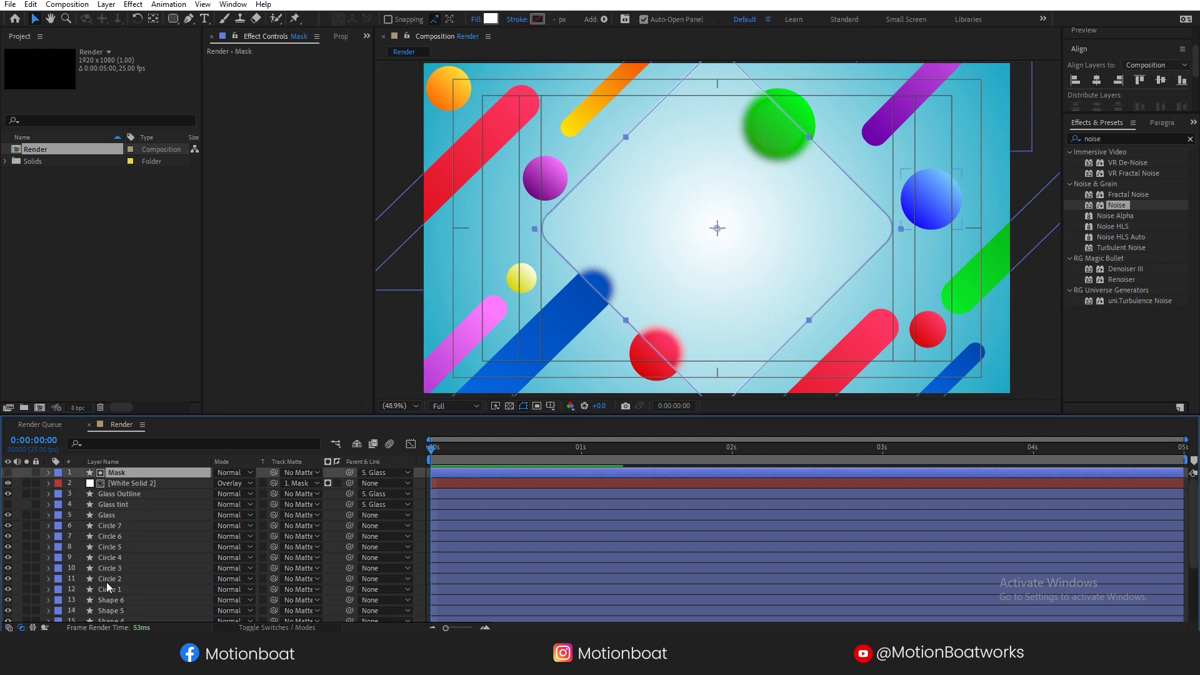
Rename the gradient background solid at the bottom of the layer stack as BG
{"action": "scroll", "coordinate": [108, 586], "scroll_direction": "down", "scroll_amount": 3}
{"action": "left_click", "coordinate": [122, 616]}
{"action": "key", "text": "Return"}
{"action": "type", "text": "BG"}
{"action": "key", "text": "Return"}
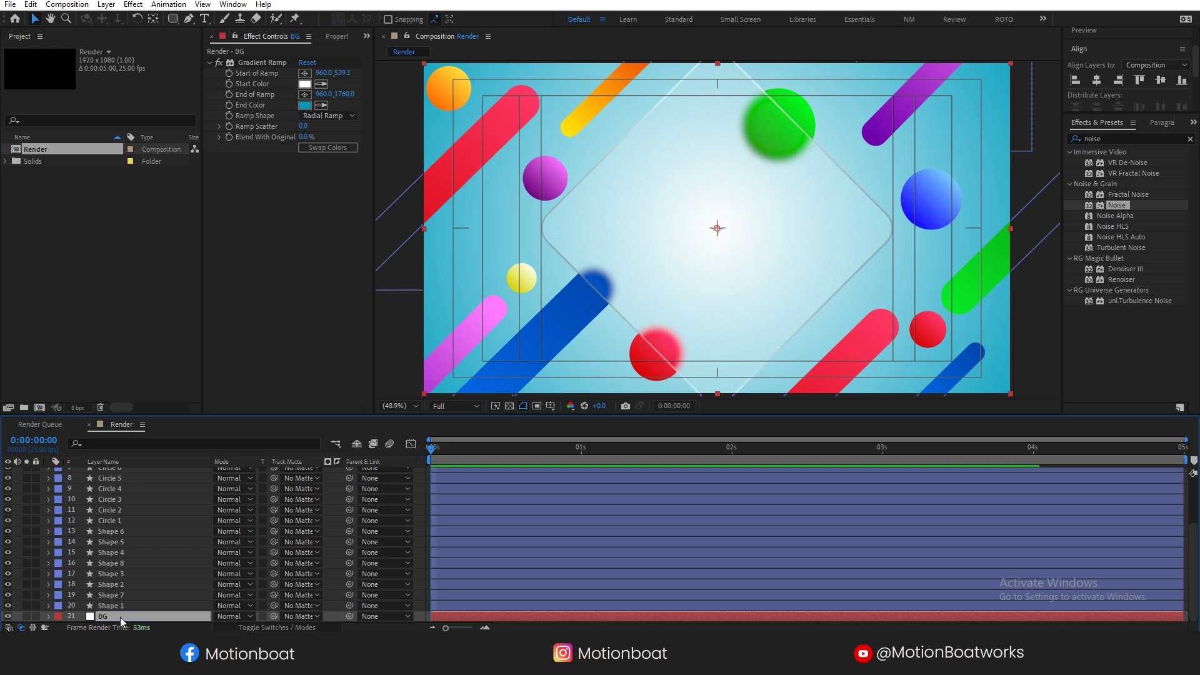
Duplicate the BG layer and change the copy's Gradient Ramp end colour to a lighter blue
{"action": "key", "text": "ctrl+d"}
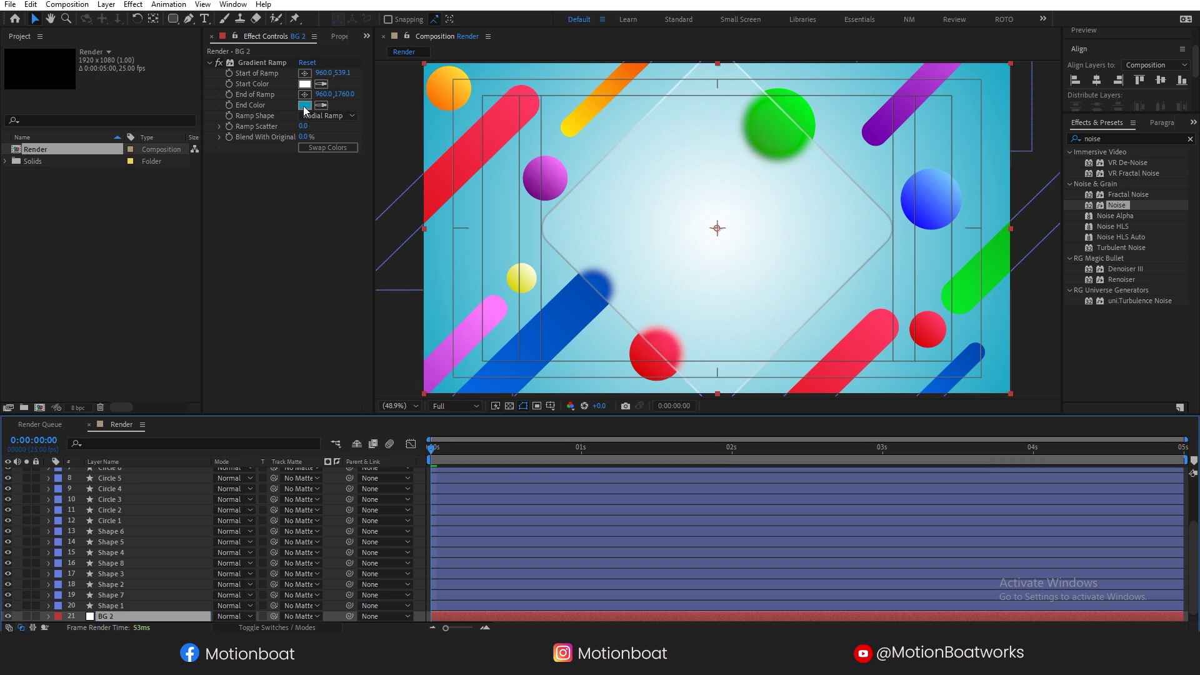
{"action": "left_click", "coordinate": [309, 106]}
{"action": "left_click_drag", "start_coordinate": [586, 444], "coordinate": [580, 410]}
Draw a rectangular mask over the central part of BG 2 and invert it so only the side strips remain
{"action": "left_click_drag", "start_coordinate": [717, 227], "coordinate": [814, 298]}
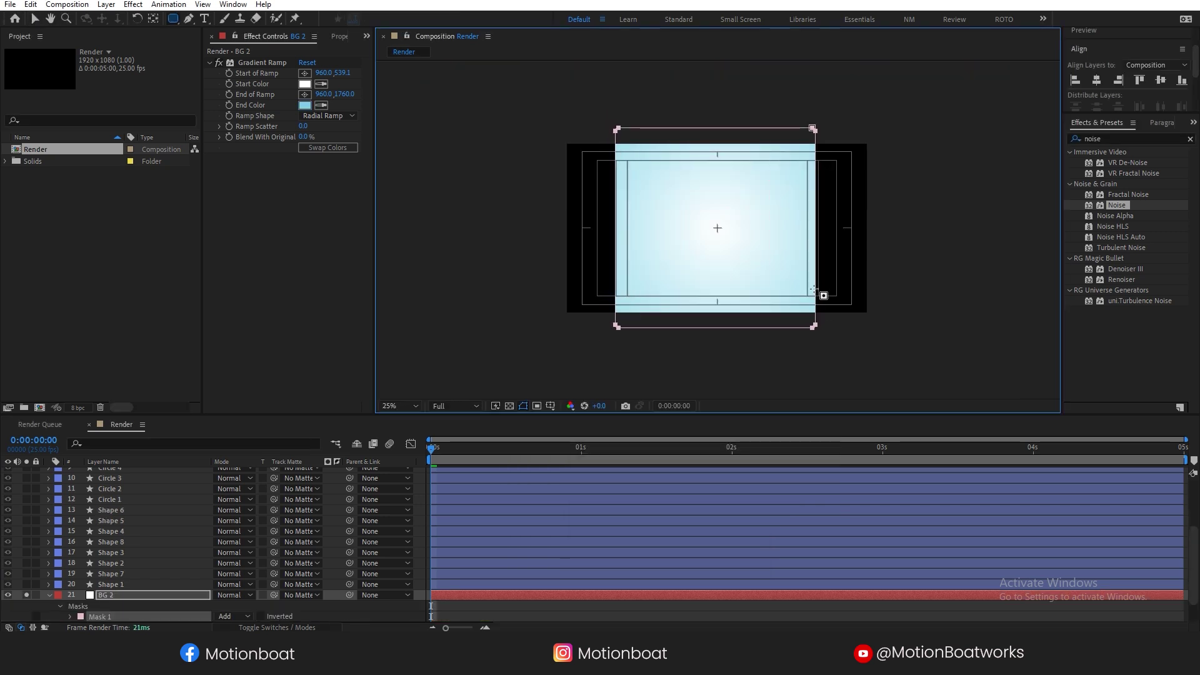
{"action": "left_click", "coordinate": [137, 18]}
{"action": "key", "text": "F2"}
{"action": "left_click", "coordinate": [33, 18]}
{"action": "left_click", "coordinate": [260, 616]}
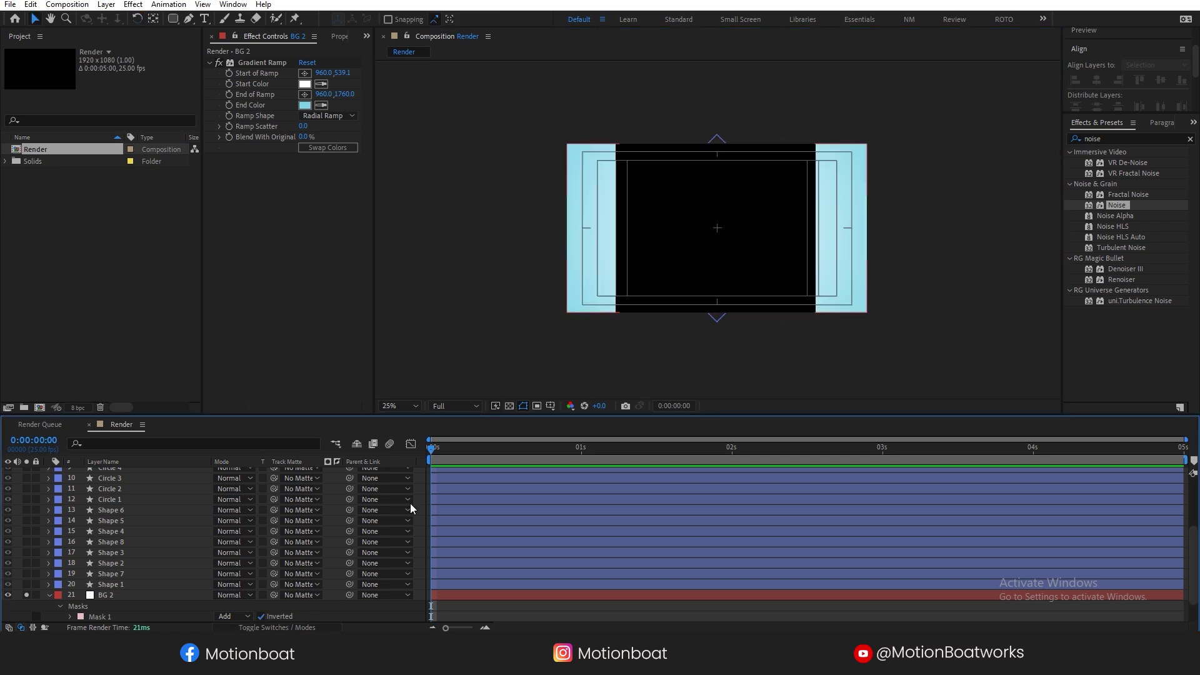
{"action": "left_click", "coordinate": [50, 596]}
{"action": "left_click", "coordinate": [105, 605]}
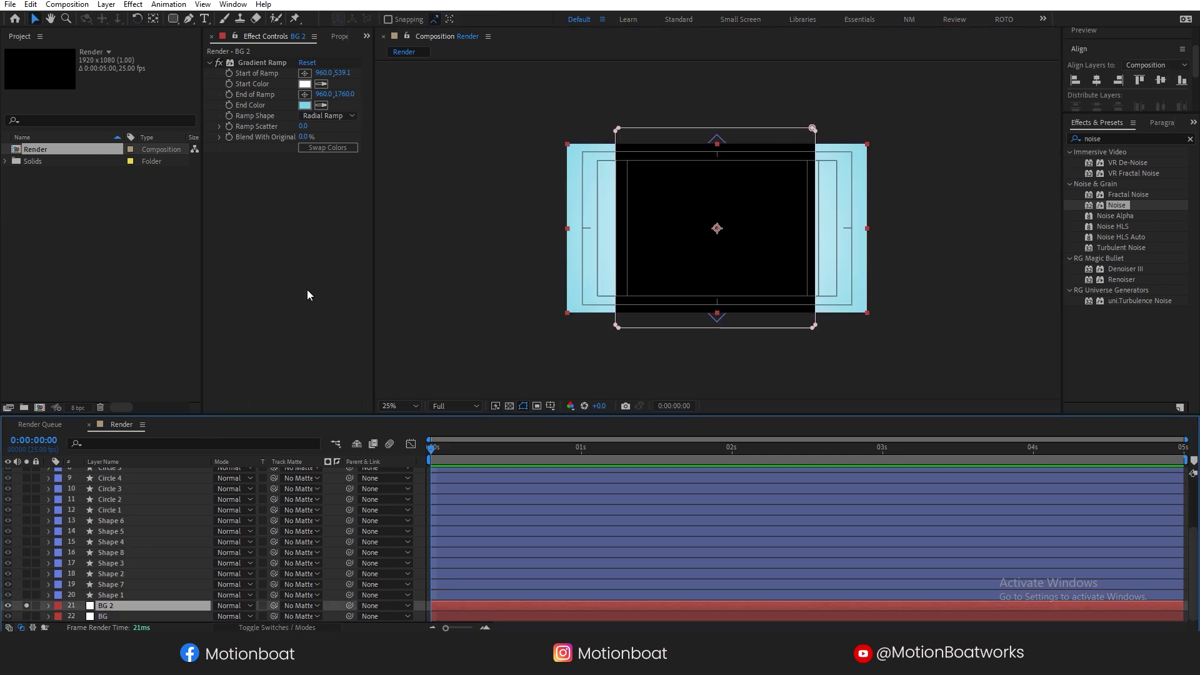
Rotate the mask on BG 2 by 45° into a large diamond and turn off the layer's solo
{"action": "left_click", "coordinate": [138, 18]}
{"action": "left_click", "coordinate": [34, 19]}
{"action": "left_click_drag", "start_coordinate": [815, 131], "coordinate": [721, 99]}
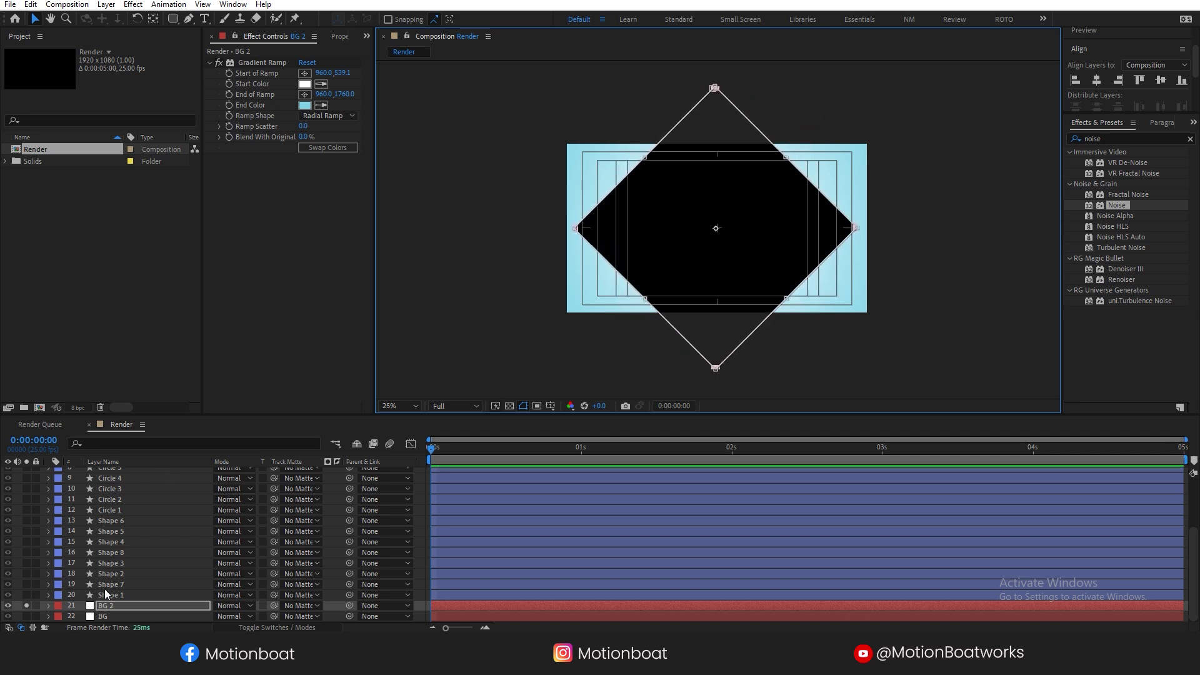
{"action": "left_click", "coordinate": [106, 606]}
{"action": "left_click", "coordinate": [939, 351]}
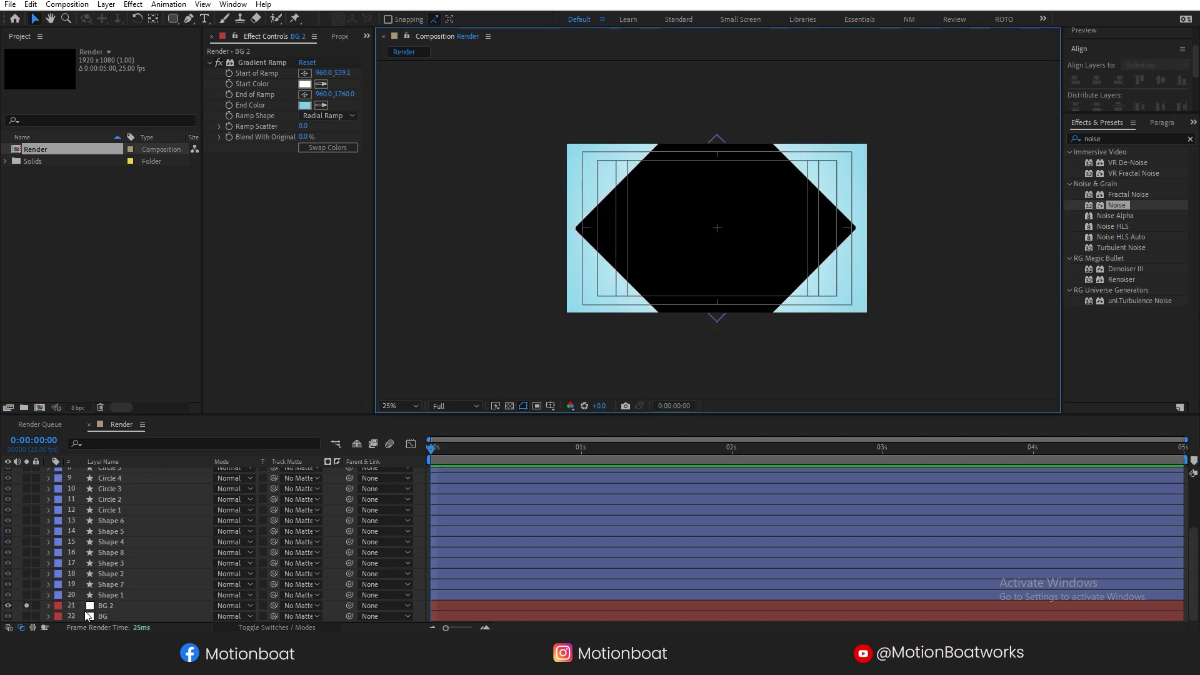
{"action": "left_click", "coordinate": [27, 605]}
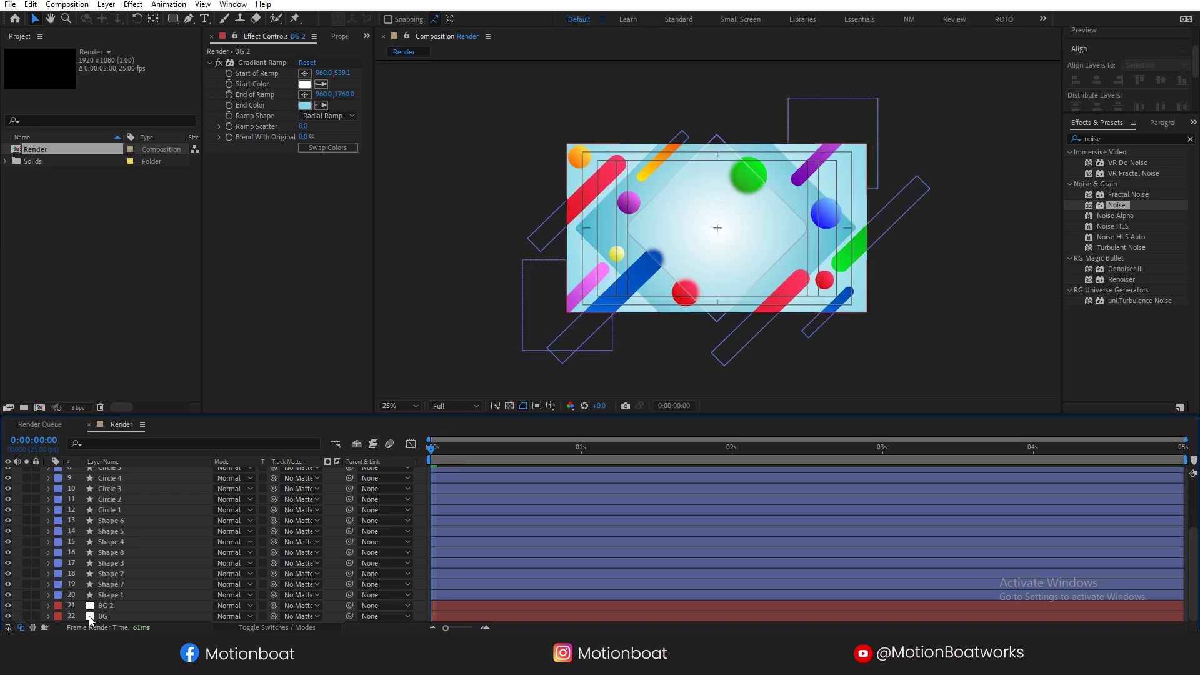
Scale the BG 2 layer up to 140%
{"action": "left_click", "coordinate": [704, 253]}
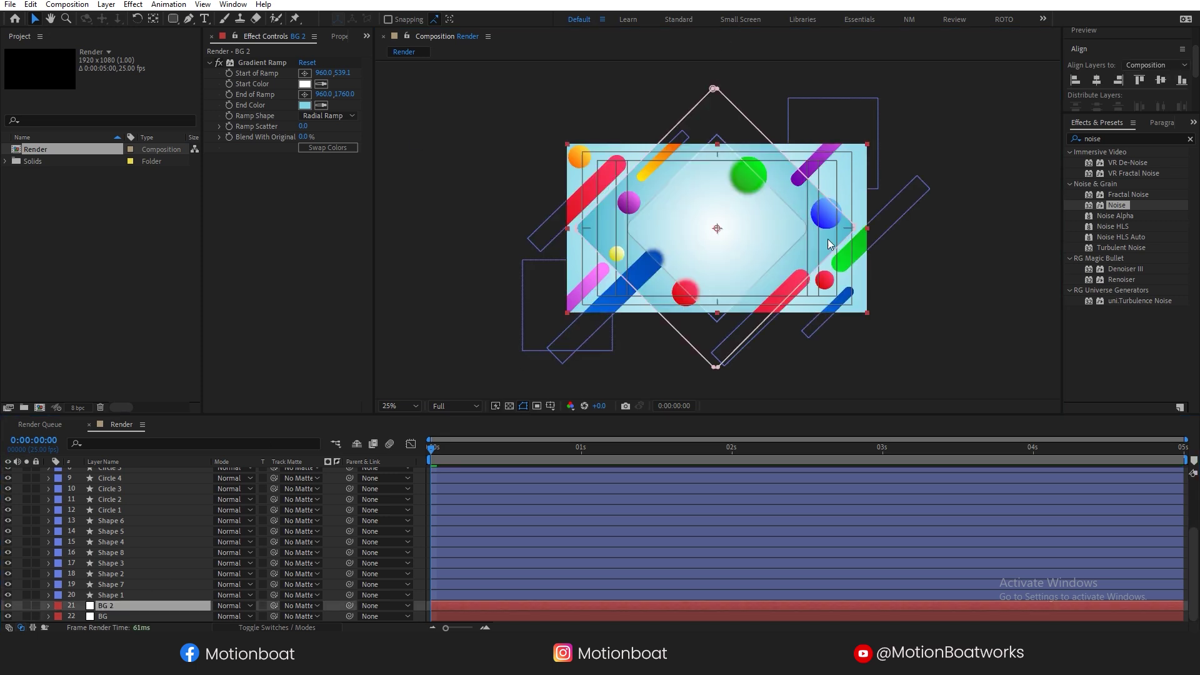
{"action": "key", "text": "s"}
{"action": "left_click_drag", "start_coordinate": [248, 617], "coordinate": [270, 609]}
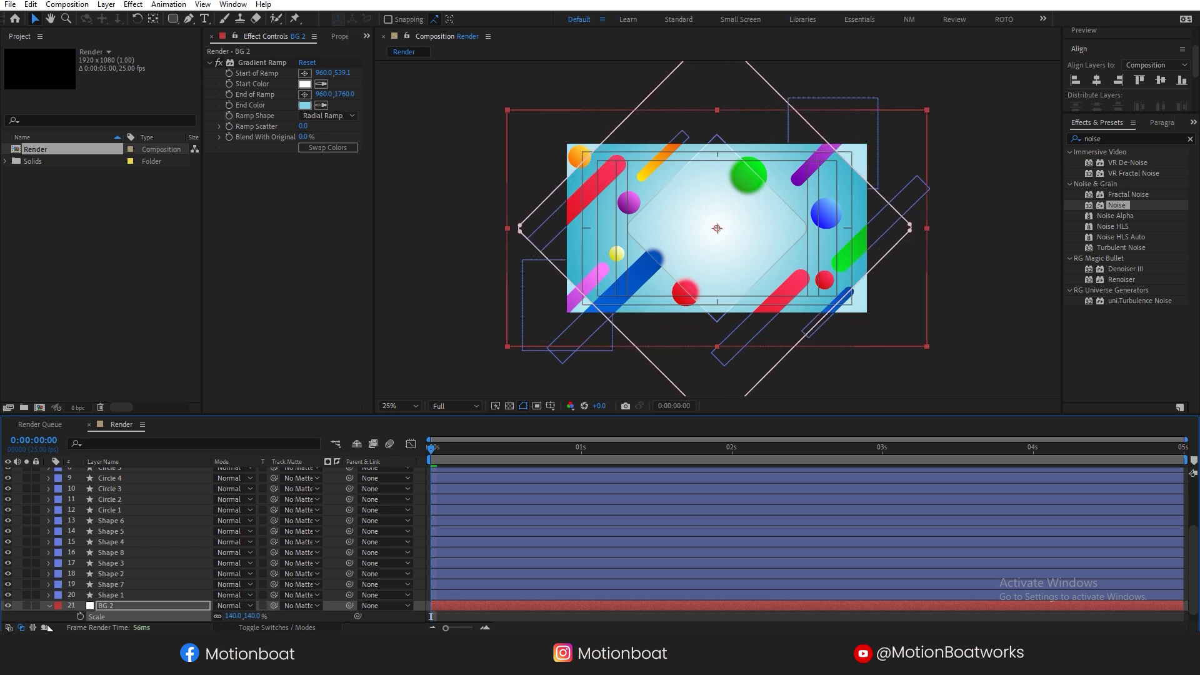
{"action": "left_click", "coordinate": [48, 606]}
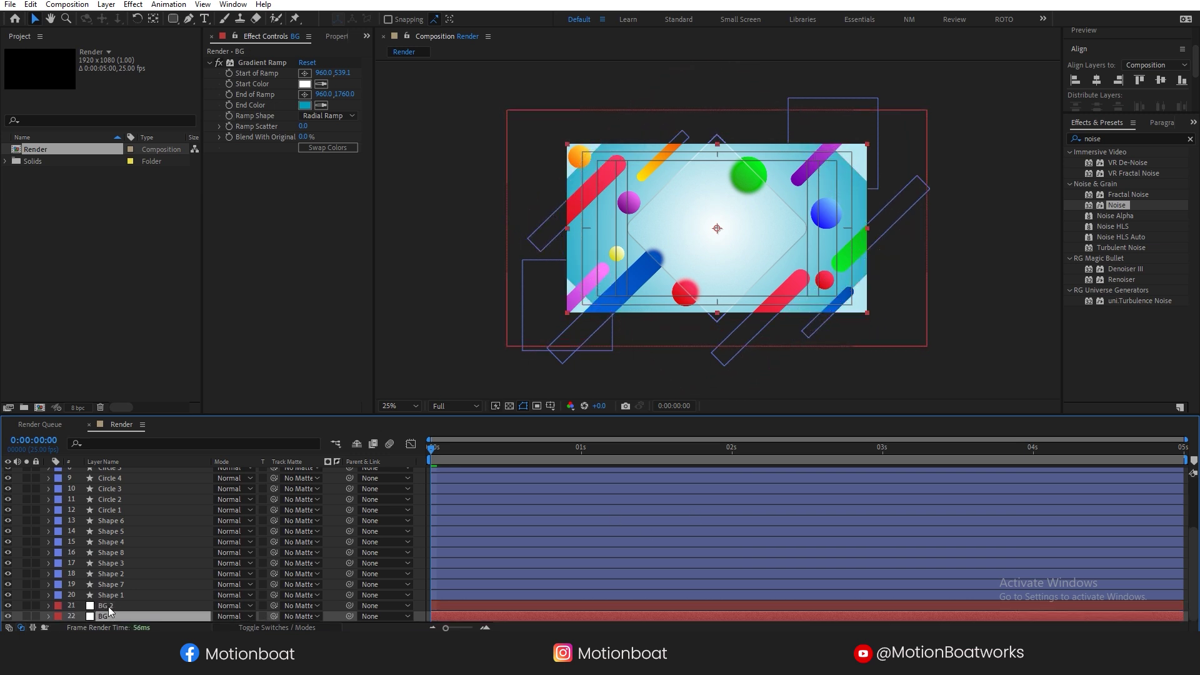
Duplicate the BG 2 layer and shrink the lower copy until it is only slightly larger than the frame
{"action": "left_click", "coordinate": [112, 608]}
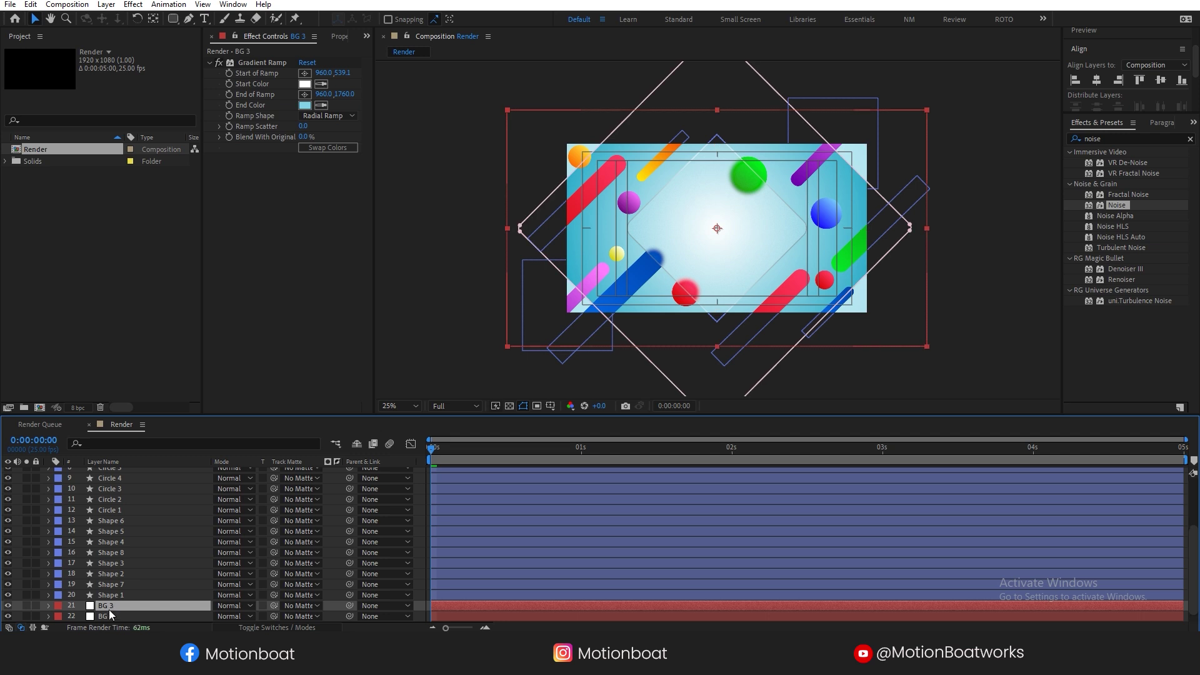
{"action": "left_click", "coordinate": [129, 615]}
{"action": "left_click_drag", "start_coordinate": [928, 108], "coordinate": [862, 137]}
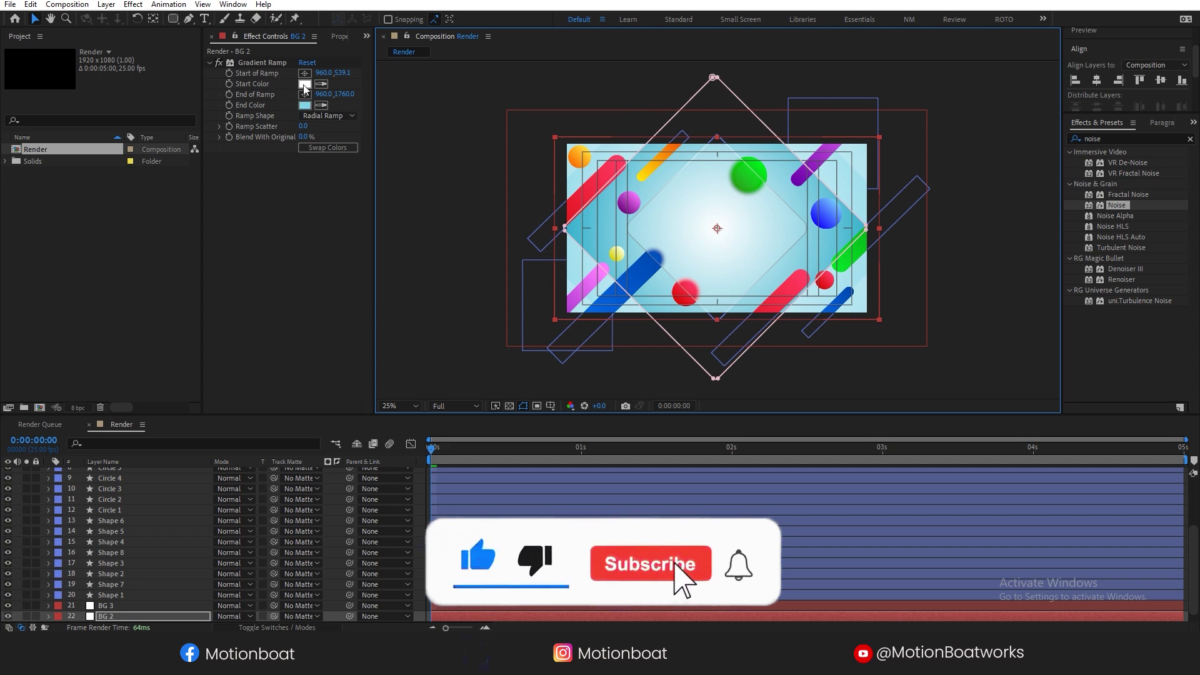
Set BG 2's Gradient Ramp end colour to a darker blue with hue 191°, saturation 79% and brightness 77%
{"action": "left_click", "coordinate": [304, 105]}
{"action": "left_click", "coordinate": [640, 442]}
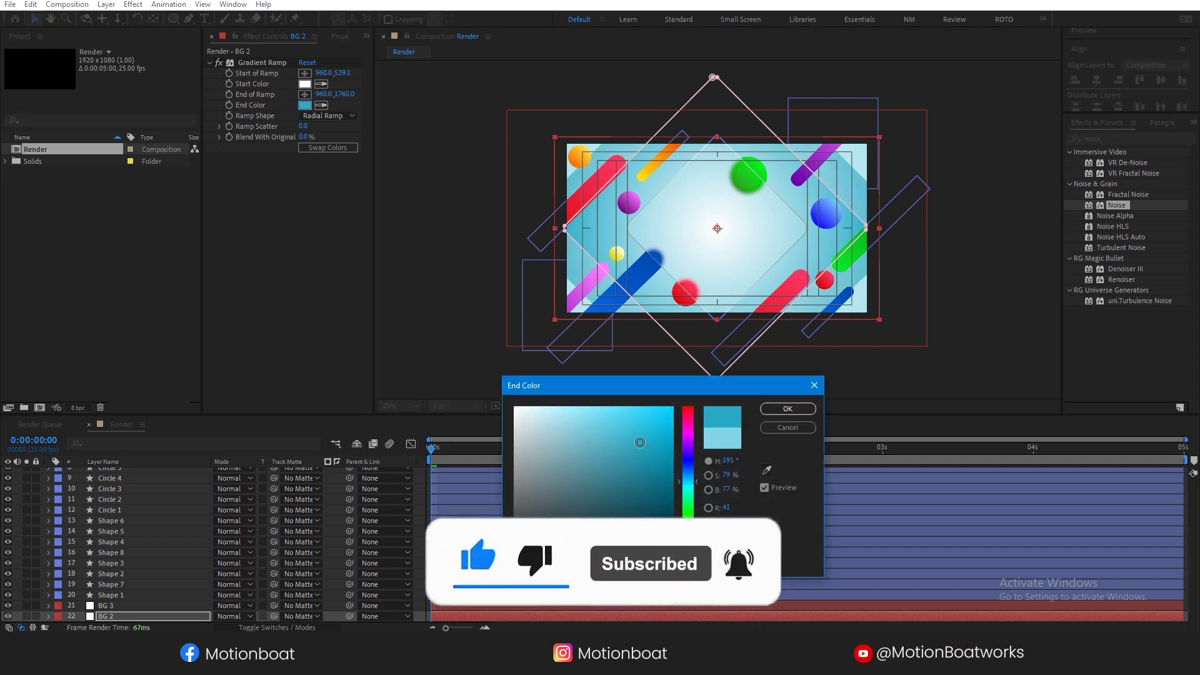
{"action": "left_click", "coordinate": [787, 408]}
{"action": "left_click", "coordinate": [921, 335]}
{"action": "left_click", "coordinate": [969, 286]}
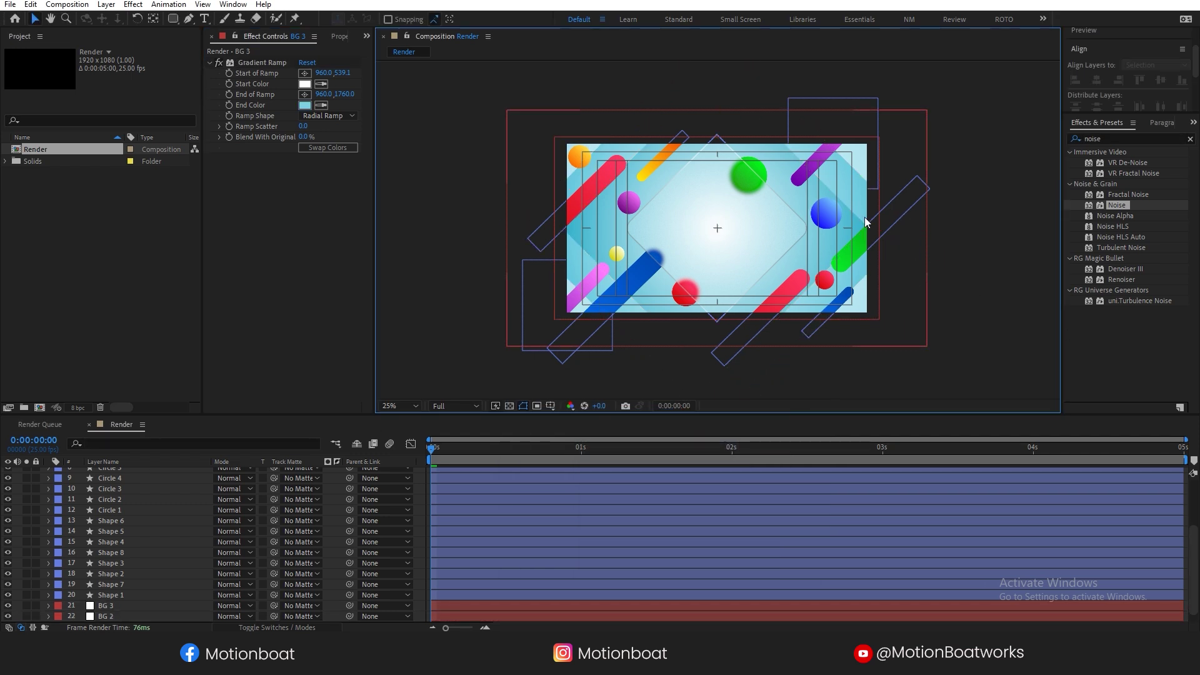
Change the middle stop of the Glass Outline layer's stroke gradient to a lighter grey
{"action": "left_click", "coordinate": [400, 406]}
{"action": "left_click", "coordinate": [436, 184]}
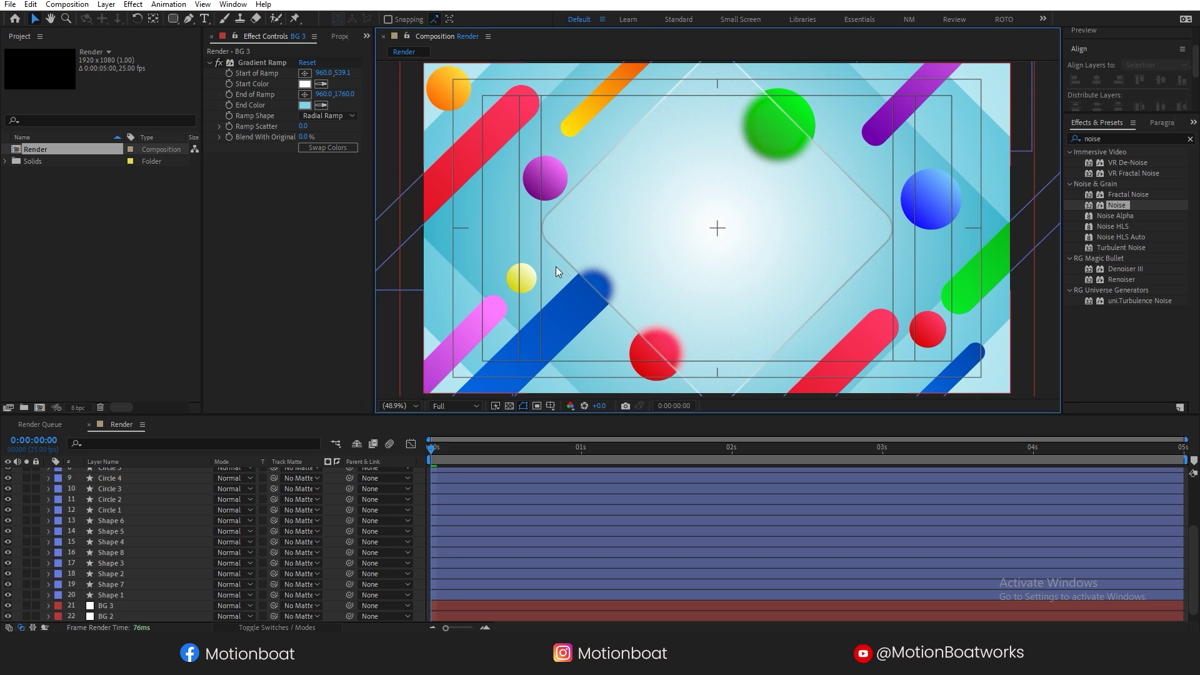
{"action": "scroll", "coordinate": [120, 549], "scroll_direction": "up", "scroll_amount": 4}
{"action": "left_click", "coordinate": [118, 494]}
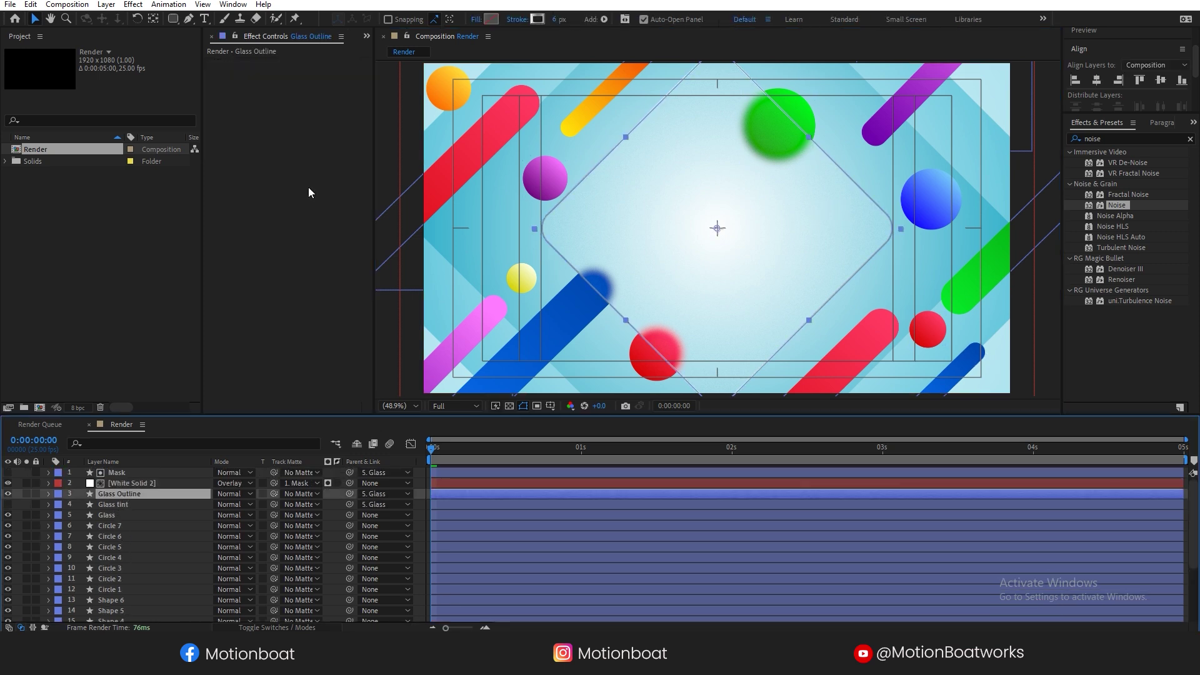
{"action": "left_click", "coordinate": [538, 18]}
{"action": "left_click", "coordinate": [725, 379]}
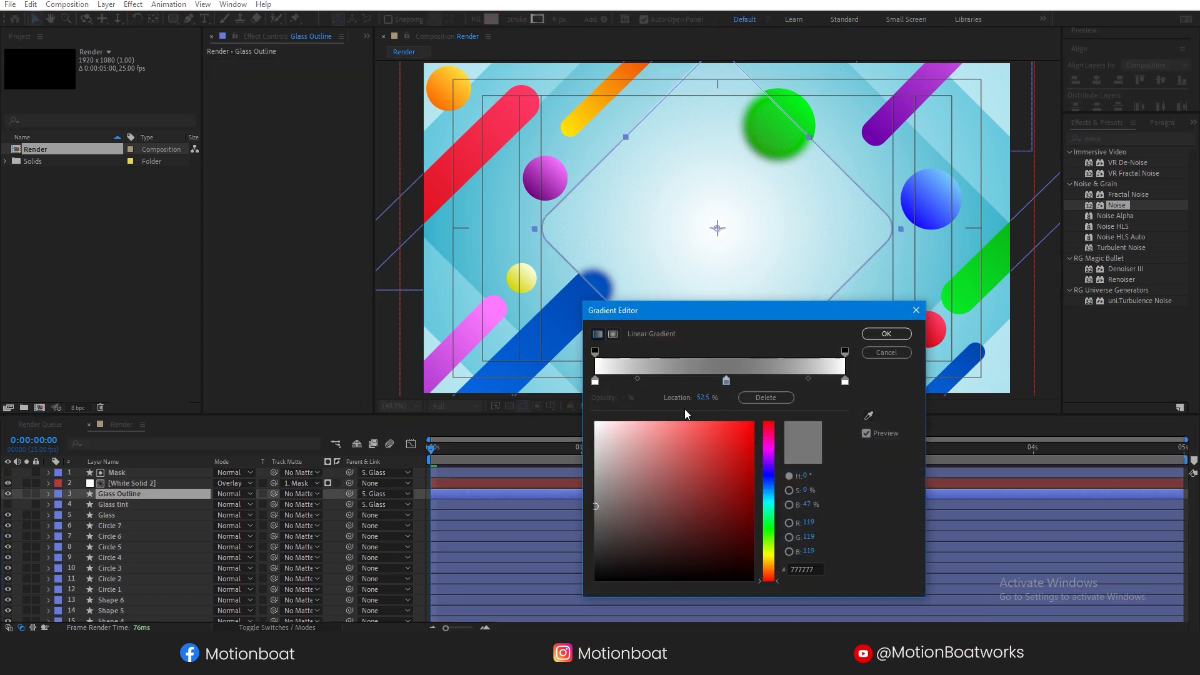
{"action": "mouse_move", "coordinate": [597, 466]}
{"action": "left_mouse_down"}
{"action": "mouse_move", "coordinate": [595, 437]}
{"action": "mouse_move", "coordinate": [588, 475]}
{"action": "left_mouse_up"}
{"action": "left_click", "coordinate": [887, 334]}
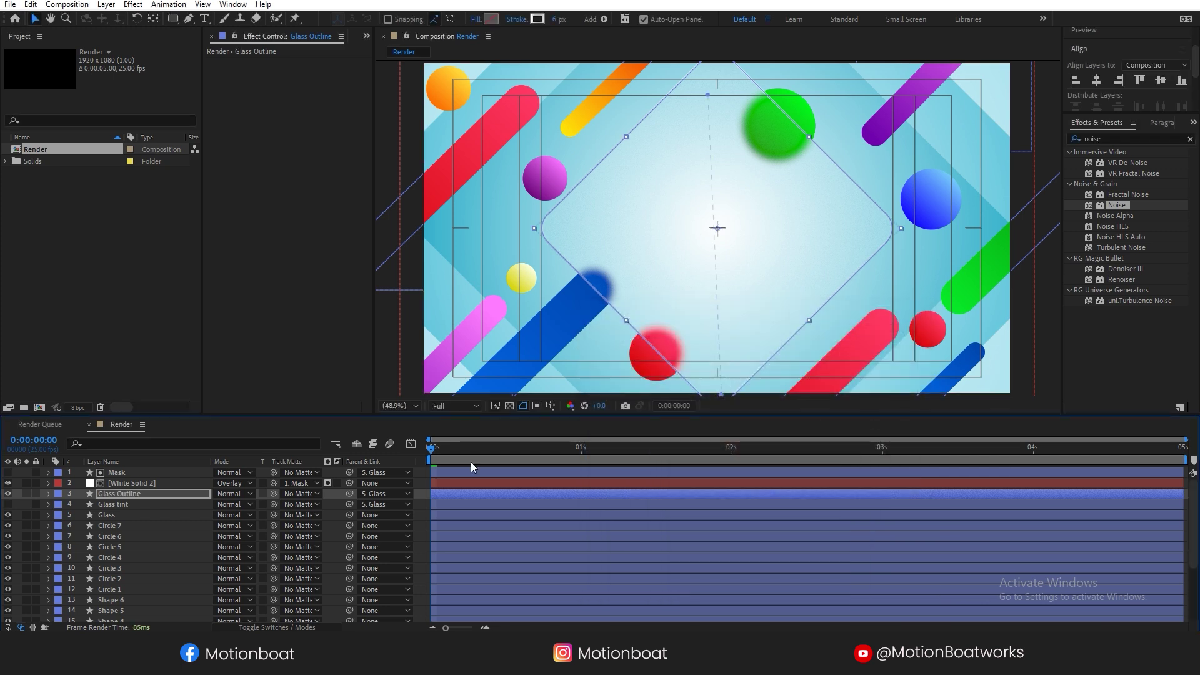
{"action": "left_click", "coordinate": [473, 340]}
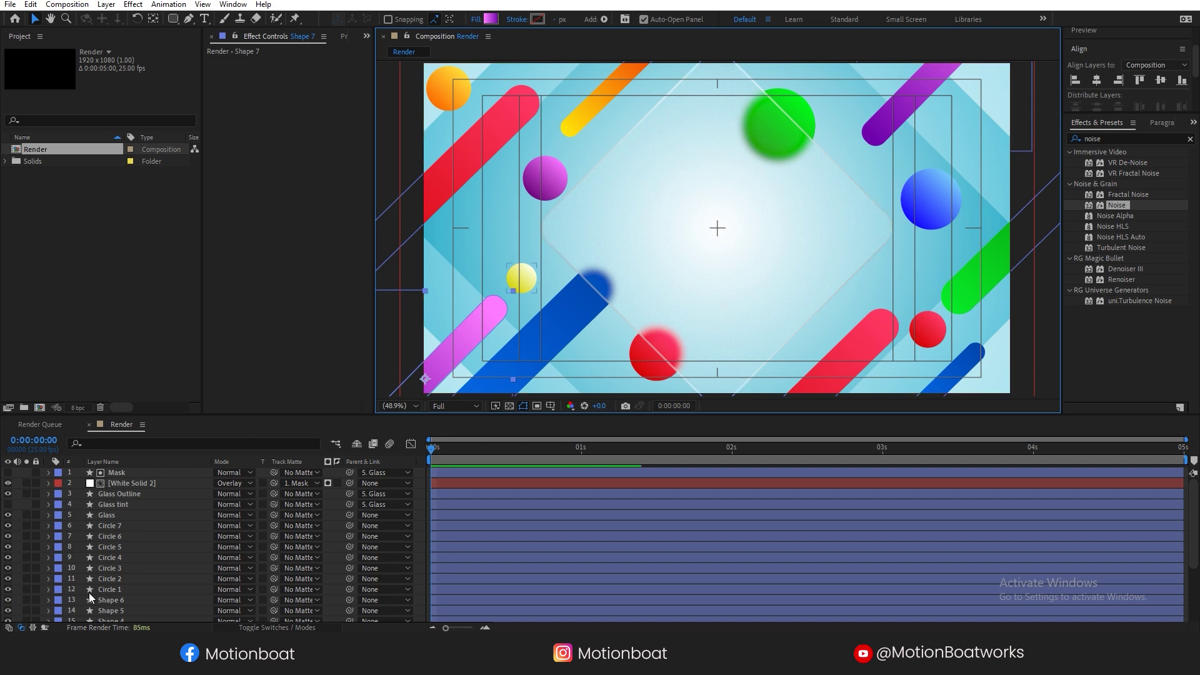
Parent the White Solid 2 noise layer to the Glass layer
{"action": "left_click", "coordinate": [111, 526]}
{"action": "left_click", "coordinate": [112, 588], "text": "shift"}
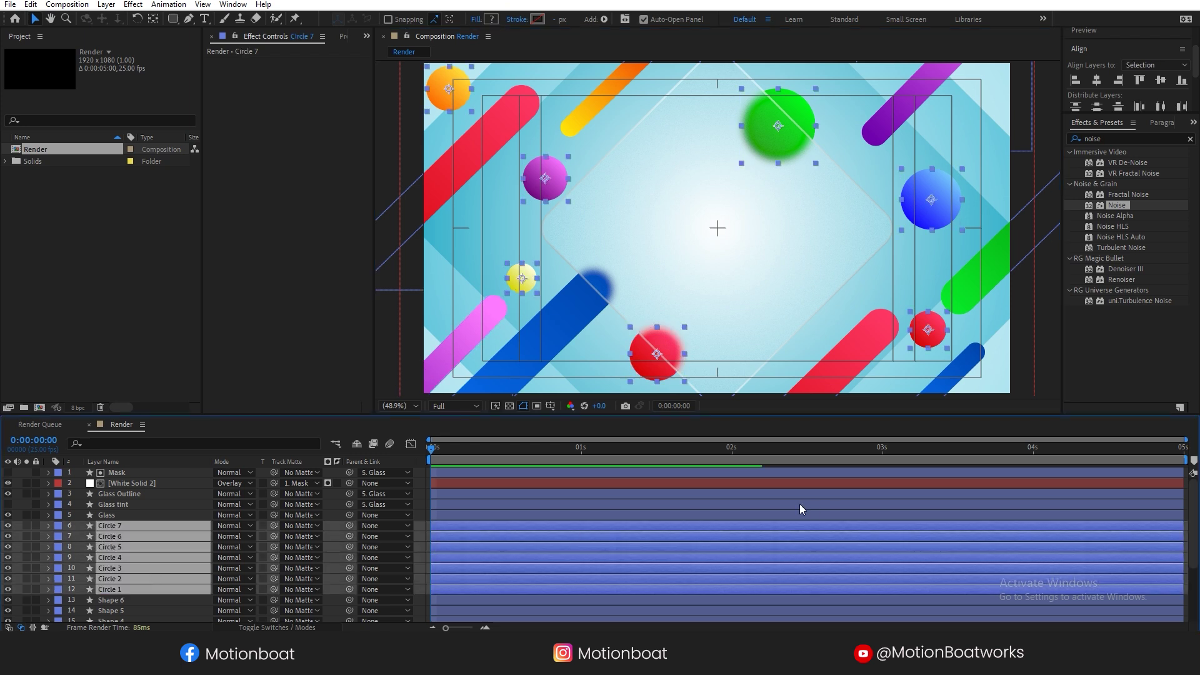
{"action": "left_click", "coordinate": [103, 515]}
{"action": "left_click", "coordinate": [150, 484]}
{"action": "left_click_drag", "start_coordinate": [349, 483], "coordinate": [374, 517]}
Hide the Glass, Glass Outline and White Solid 2 layers so only the shapes and background show
{"action": "left_click", "coordinate": [102, 515]}
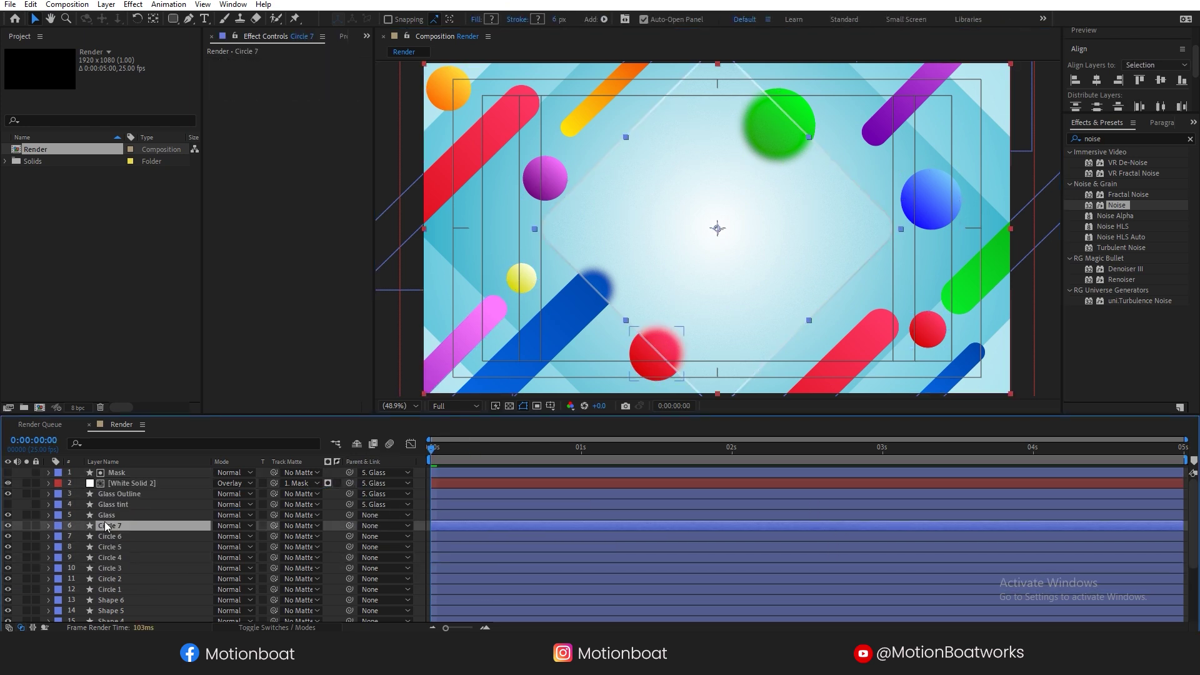
{"action": "left_click", "coordinate": [8, 515]}
{"action": "left_click", "coordinate": [8, 515]}
{"action": "left_click_drag", "start_coordinate": [8, 515], "coordinate": [9, 483]}
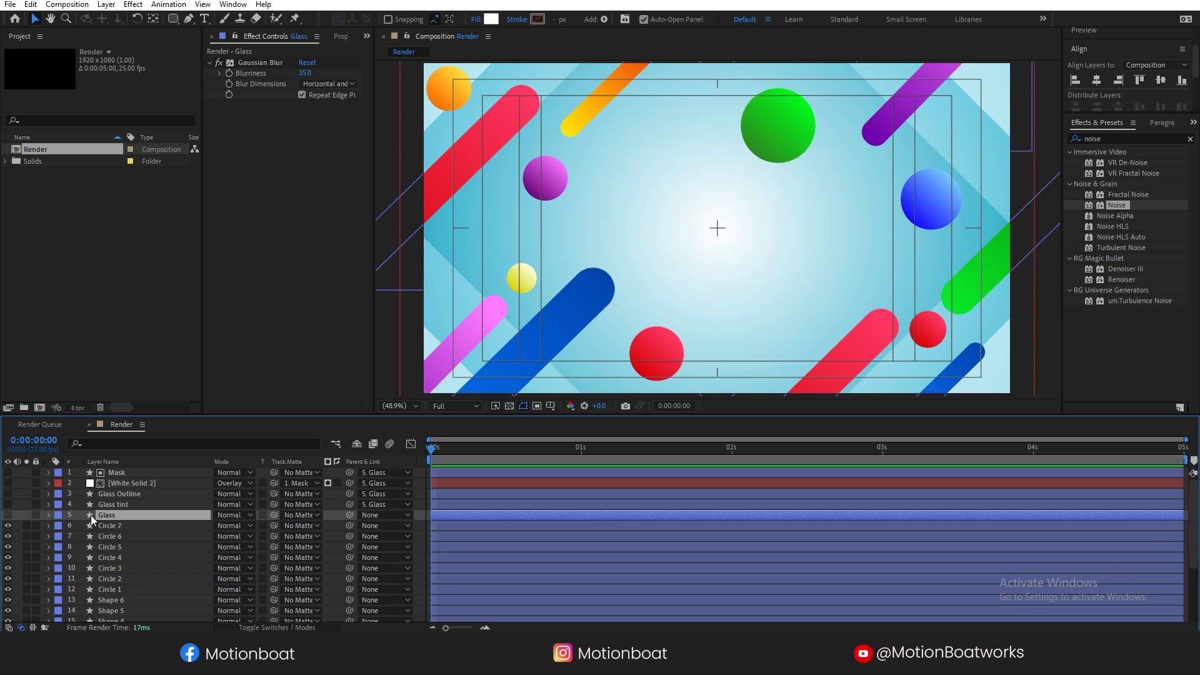
Add position keyframes to Circle 1 through Circle 7 at the first frame and at 0:00:04:24
{"action": "left_click", "coordinate": [107, 525]}
{"action": "left_click", "coordinate": [109, 589], "text": "shift"}
{"action": "key", "text": "p"}
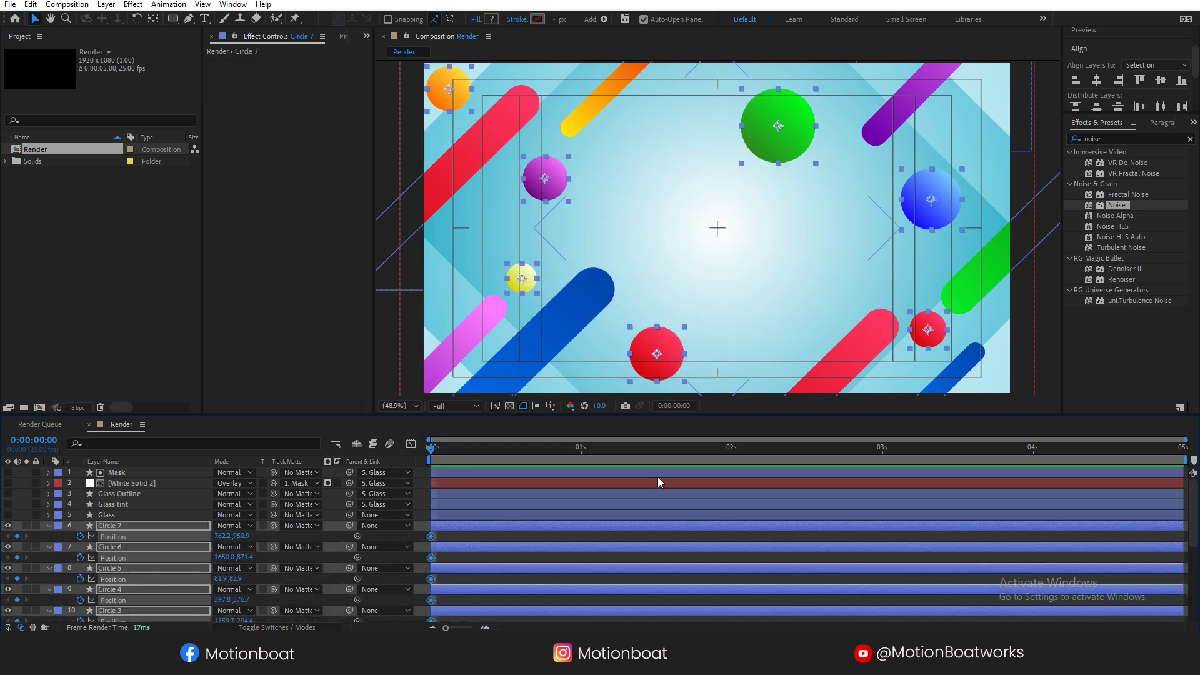
{"action": "left_click", "coordinate": [1184, 452]}
{"action": "left_click", "coordinate": [18, 536]}
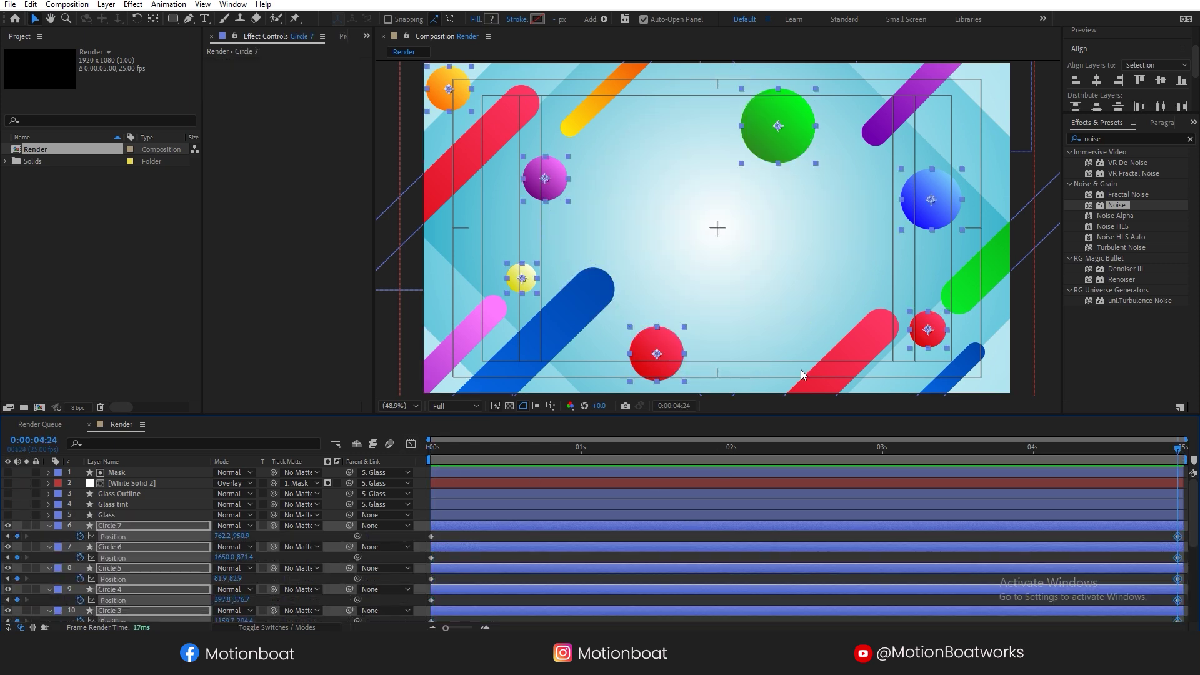
Place each circle's start position outside the frame and its end position diagonally further along at 0:00:04:24, and preview the motion
{"action": "key", "text": "Home"}
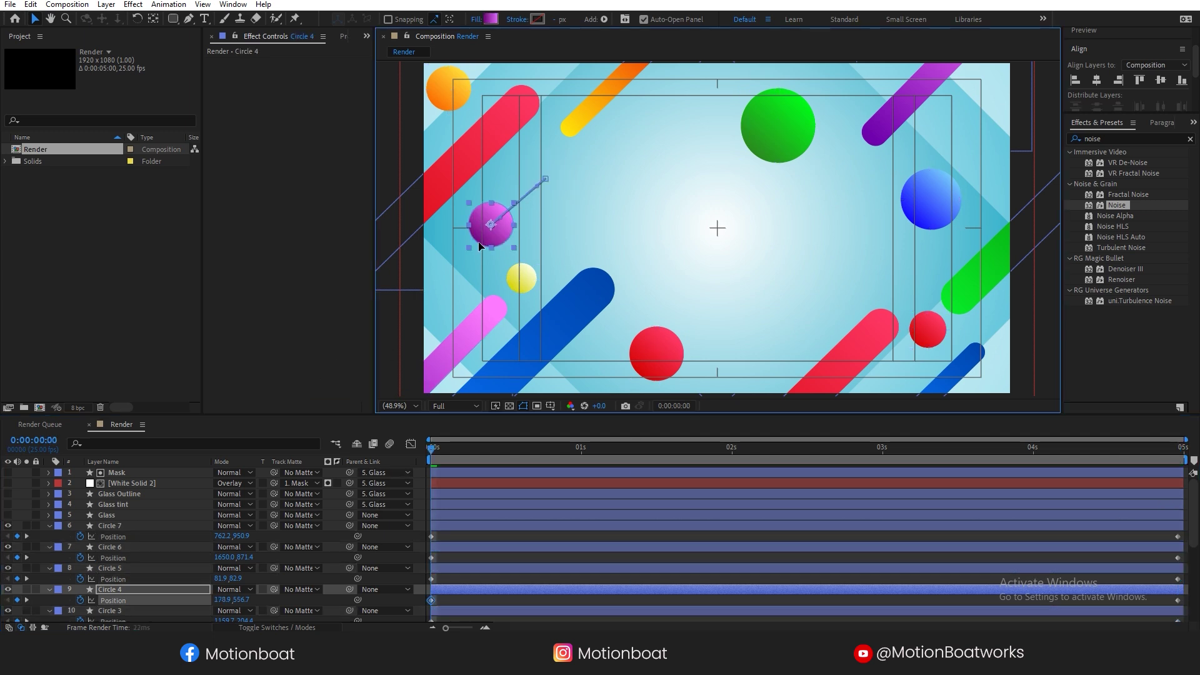
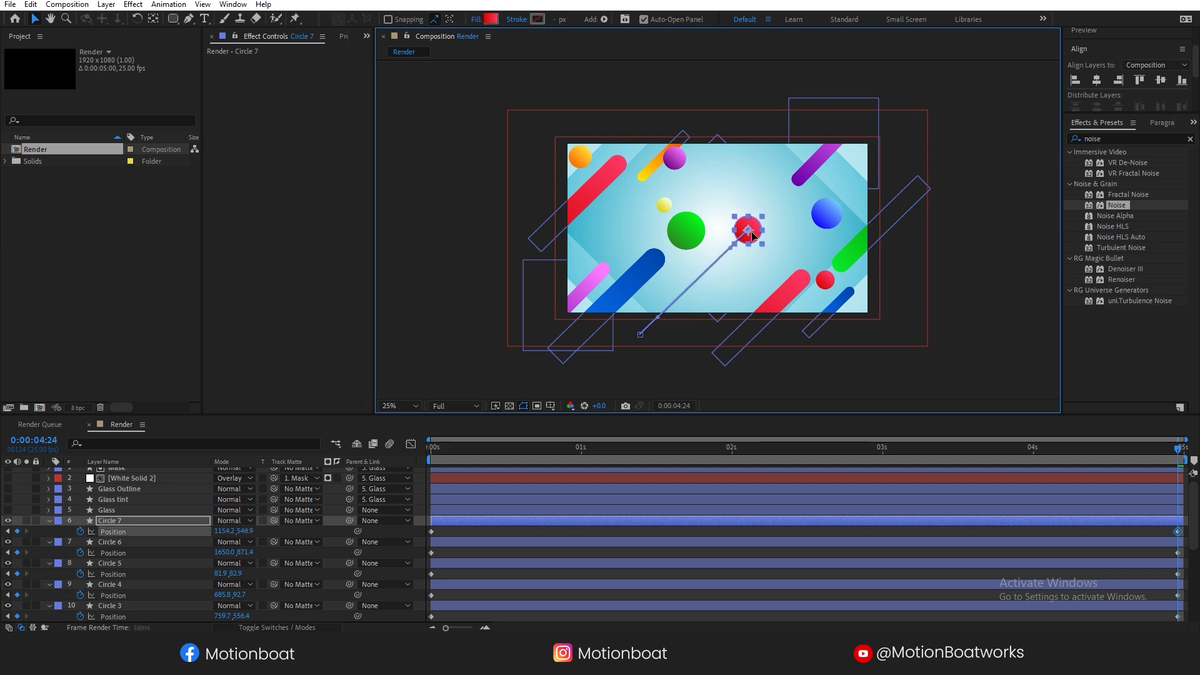
{"action": "left_click", "coordinate": [826, 282]}
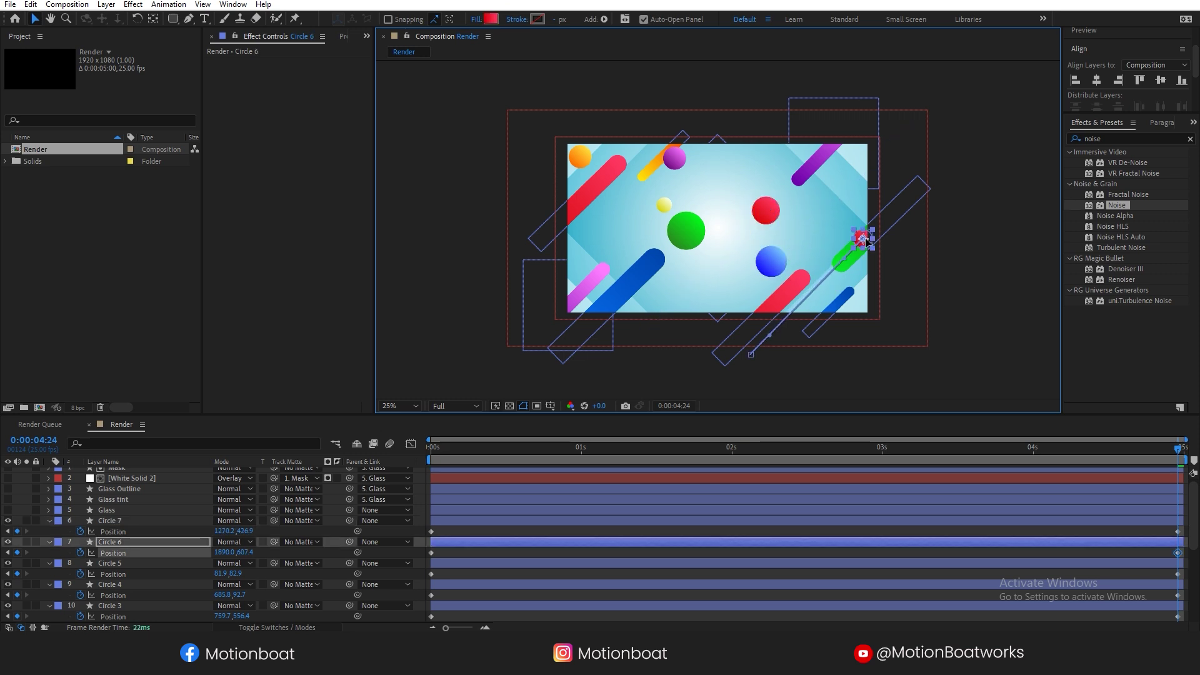
{"action": "left_click", "coordinate": [581, 157]}
{"action": "left_click", "coordinate": [673, 161]}
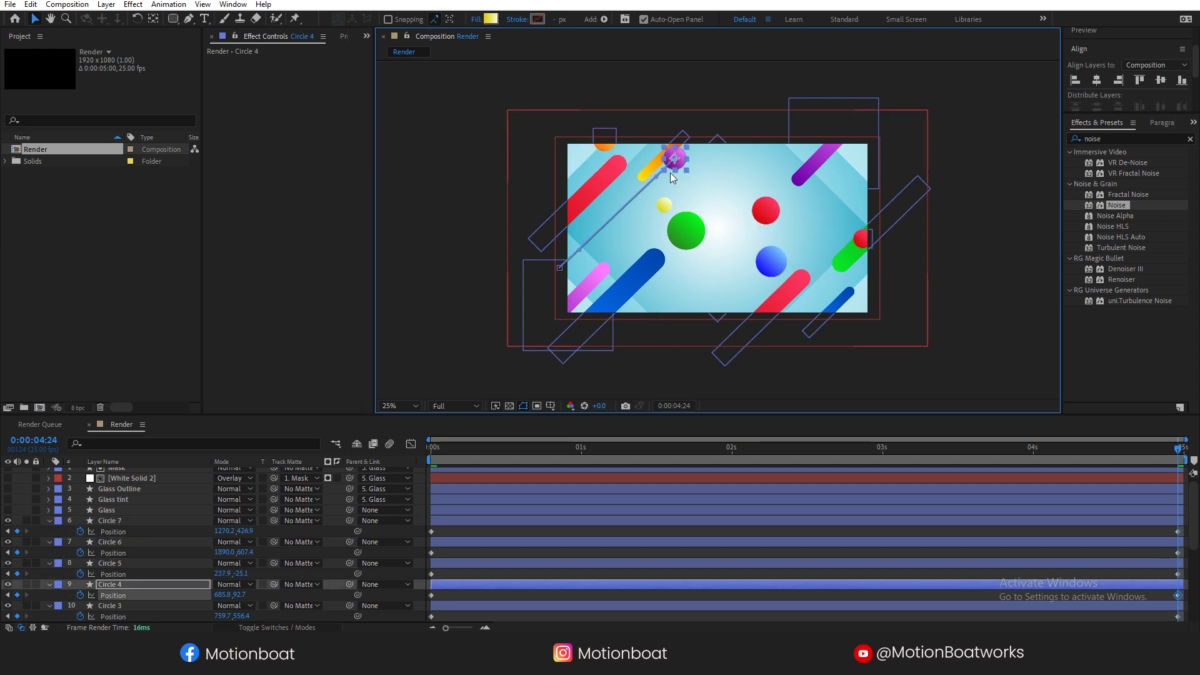
{"action": "left_click", "coordinate": [765, 211]}
{"action": "left_click", "coordinate": [861, 238]}
{"action": "key", "text": "space"}
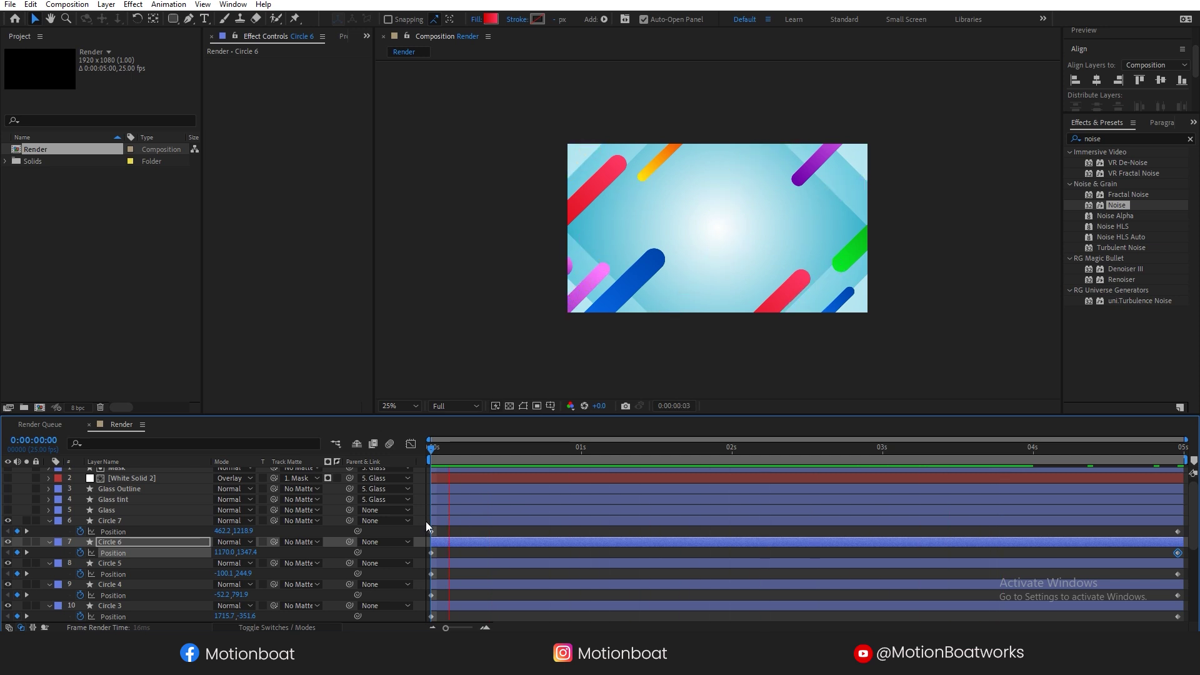
Apply Easy Ease to all circle position keyframes and shape their speed curves into an early peak with a long slowdown
{"action": "left_click", "coordinate": [641, 447]}
{"action": "left_click_drag", "start_coordinate": [1183, 527], "coordinate": [426, 506]}
{"action": "key", "text": "F9"}
{"action": "left_click", "coordinate": [411, 443]}
{"action": "left_click_drag", "start_coordinate": [1186, 568], "coordinate": [1168, 596]}
{"action": "left_click_drag", "start_coordinate": [1053, 588], "coordinate": [734, 588]}
{"action": "left_click_drag", "start_coordinate": [639, 448], "coordinate": [418, 473]}
{"action": "left_click_drag", "start_coordinate": [576, 582], "coordinate": [366, 603]}
{"action": "left_click_drag", "start_coordinate": [554, 589], "coordinate": [458, 588]}
{"action": "key", "text": "space"}
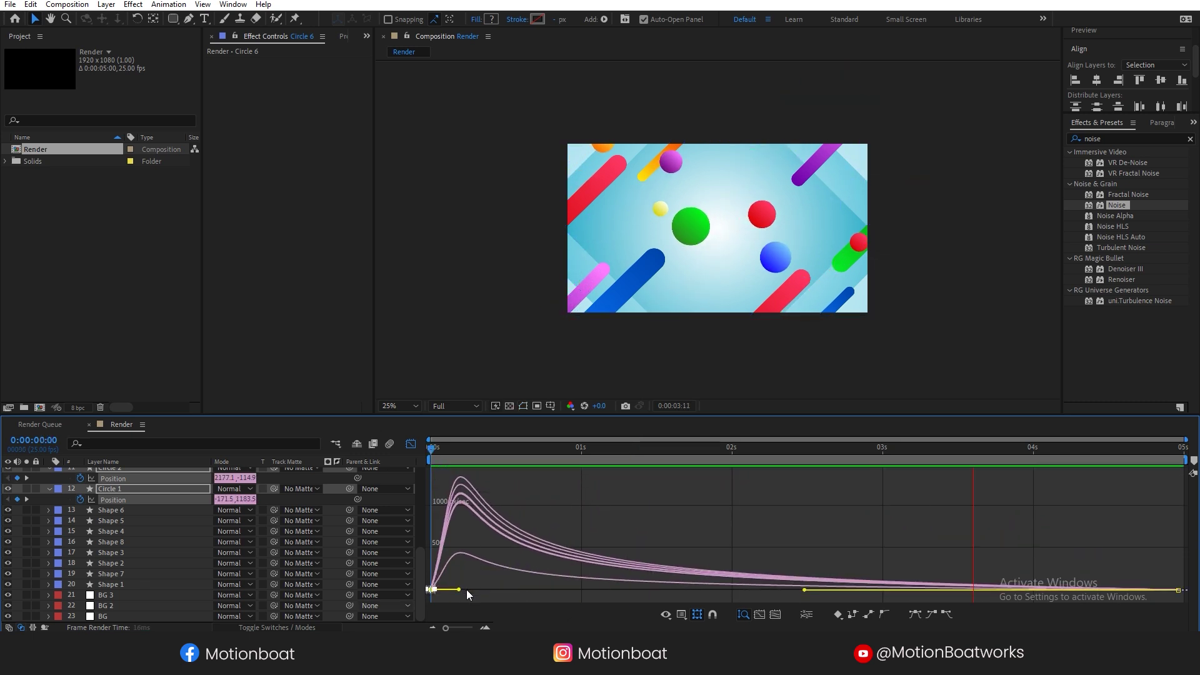
{"action": "key", "text": "shift+F3"}
Stagger the final position keyframes of Circles 1, 2, 4 and 5 to earlier times, keep Circle 3's at the end, and preview
{"action": "scroll", "coordinate": [556, 496], "scroll_direction": "up", "scroll_amount": 4}
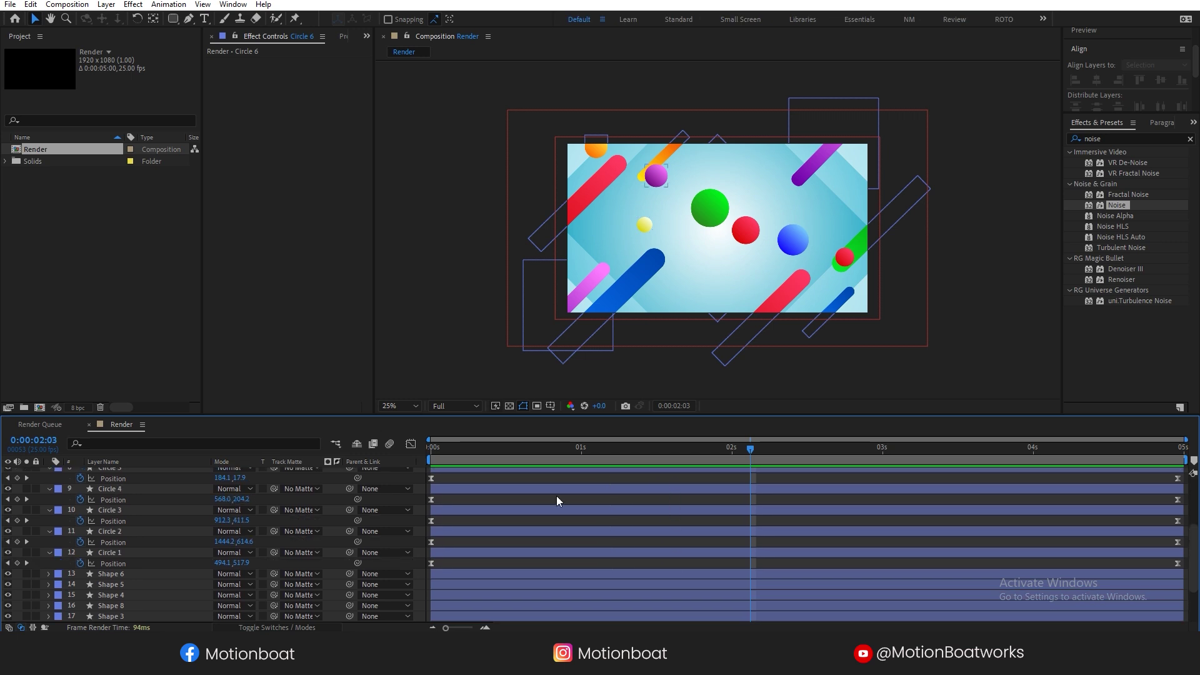
{"action": "left_click_drag", "start_coordinate": [1177, 510], "coordinate": [1111, 510]}
{"action": "left_click_drag", "start_coordinate": [1177, 531], "coordinate": [1087, 552]}
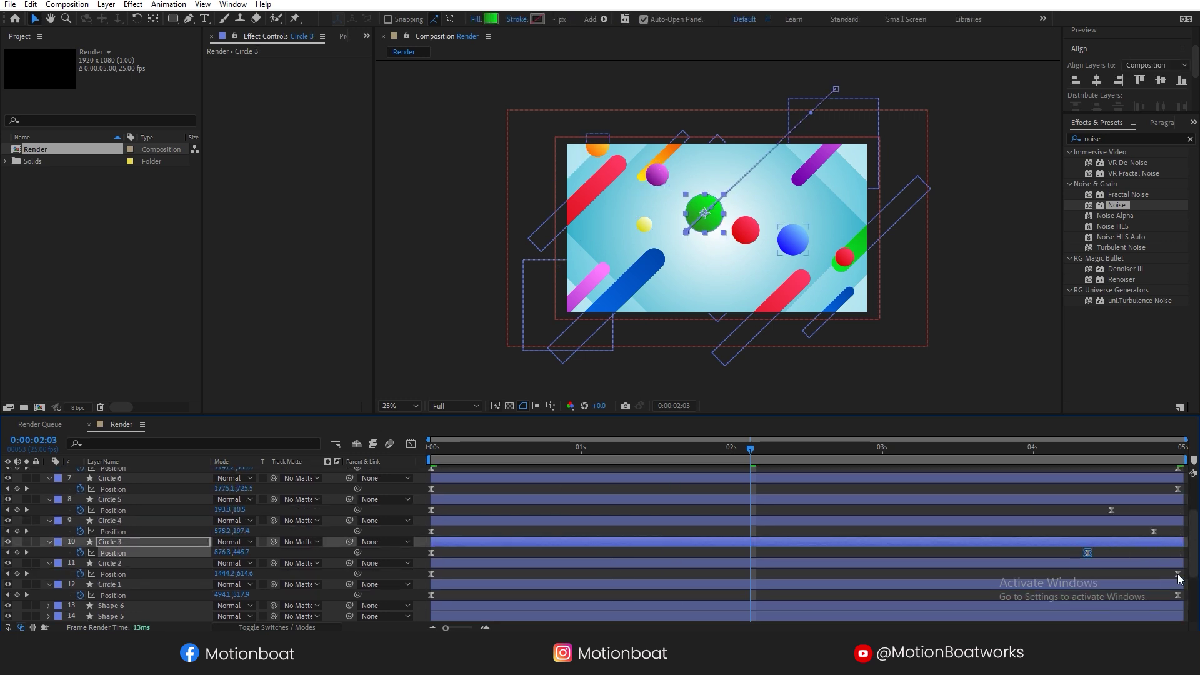
{"action": "left_click_drag", "start_coordinate": [1177, 574], "coordinate": [1135, 574]}
{"action": "left_click_drag", "start_coordinate": [1177, 595], "coordinate": [1051, 594]}
{"action": "key", "text": "space"}
{"action": "left_click_drag", "start_coordinate": [1087, 552], "coordinate": [991, 552]}
{"action": "key", "text": "space"}
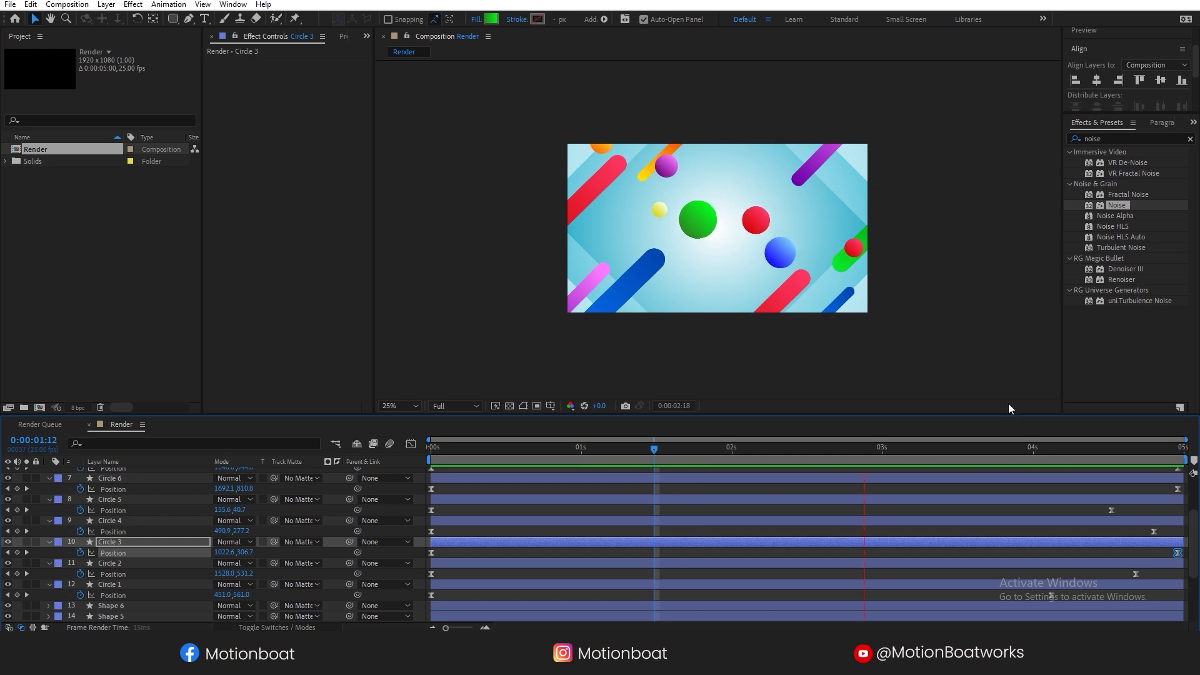
{"action": "key", "text": "space"}
Collapse the revealed properties of all layers and clear the selection
{"action": "scroll", "coordinate": [94, 520], "scroll_direction": "up", "scroll_amount": 3}
{"action": "key", "text": "ctrl+a"}
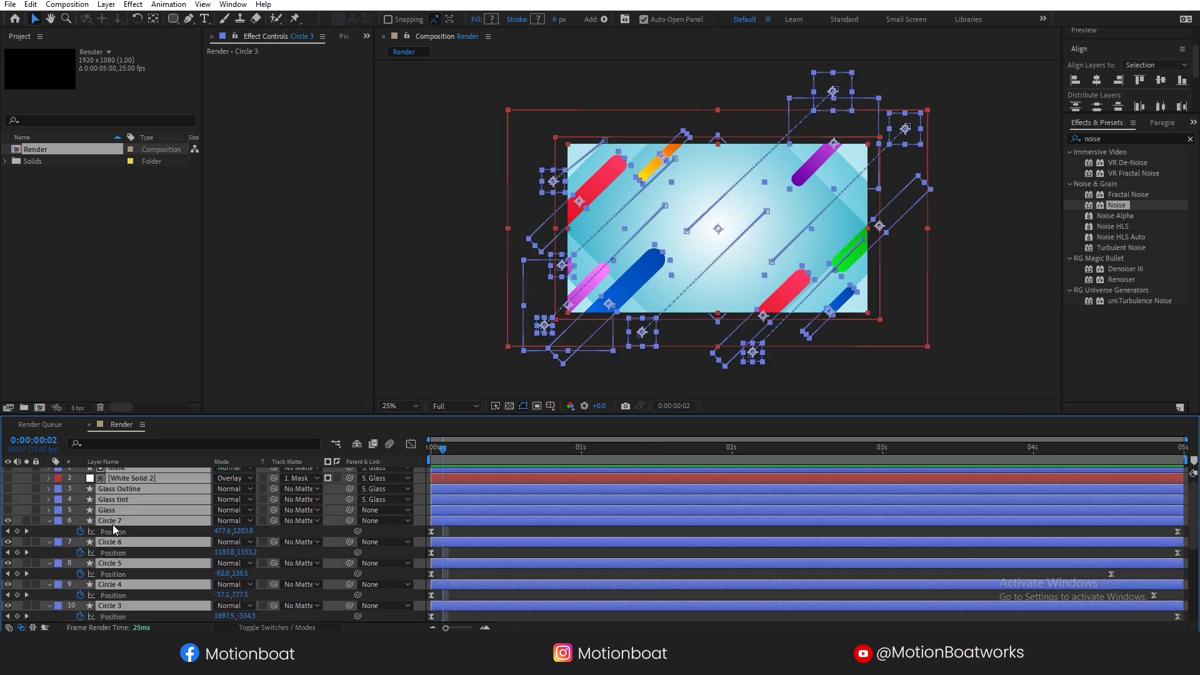
{"action": "key", "text": "u"}
{"action": "scroll", "coordinate": [144, 601], "scroll_direction": "down", "scroll_amount": 3}
{"action": "left_click", "coordinate": [451, 363]}
Add position keyframes to Shape 1 through Shape 8 at the first frame and at 0:00:04:24
{"action": "left_click", "coordinate": [105, 605]}
{"action": "left_click", "coordinate": [119, 531], "text": "shift"}
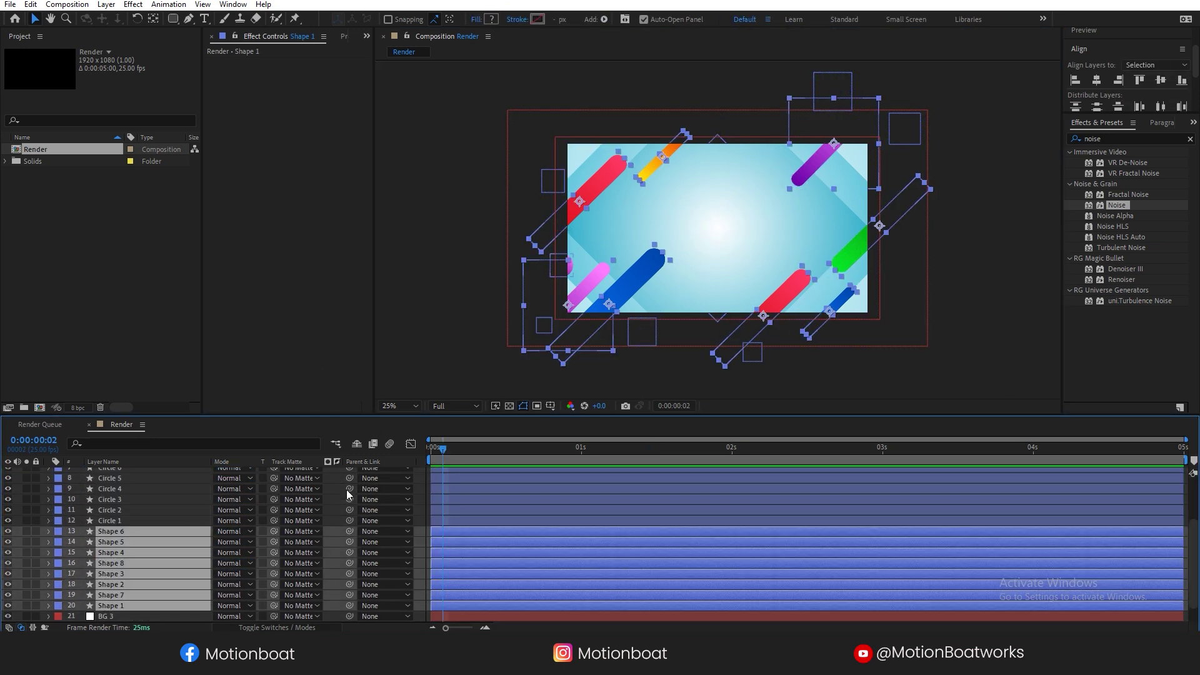
{"action": "key", "text": "alt+shift+p"}
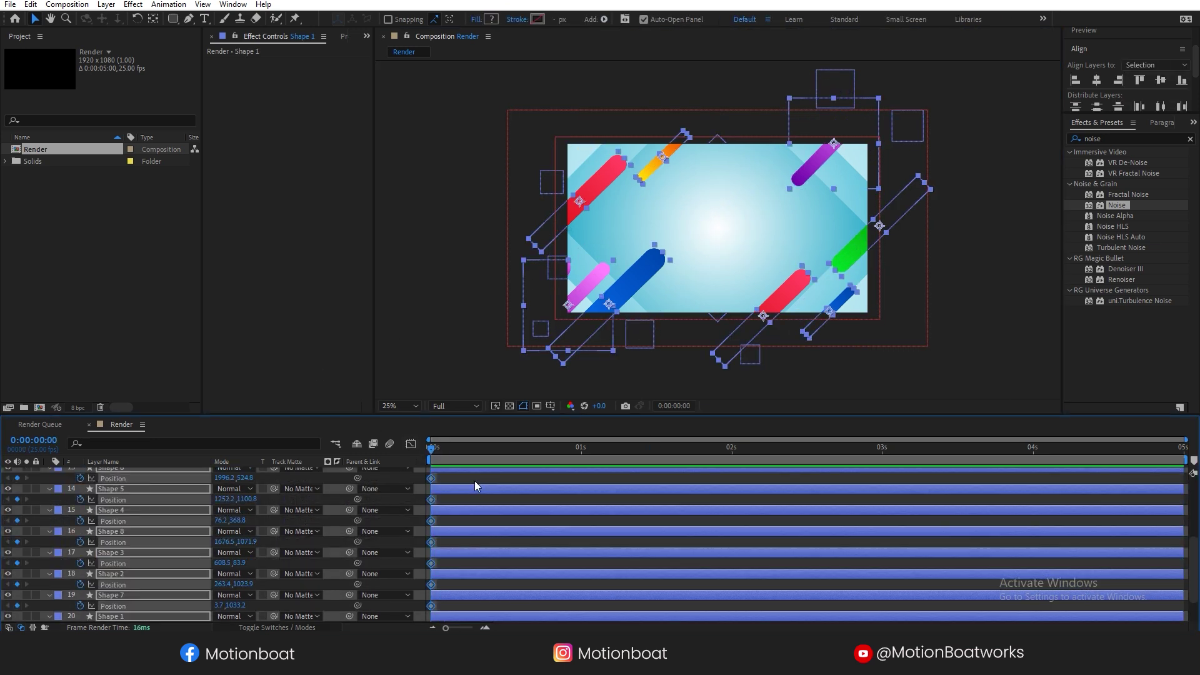
{"action": "key", "text": "End"}
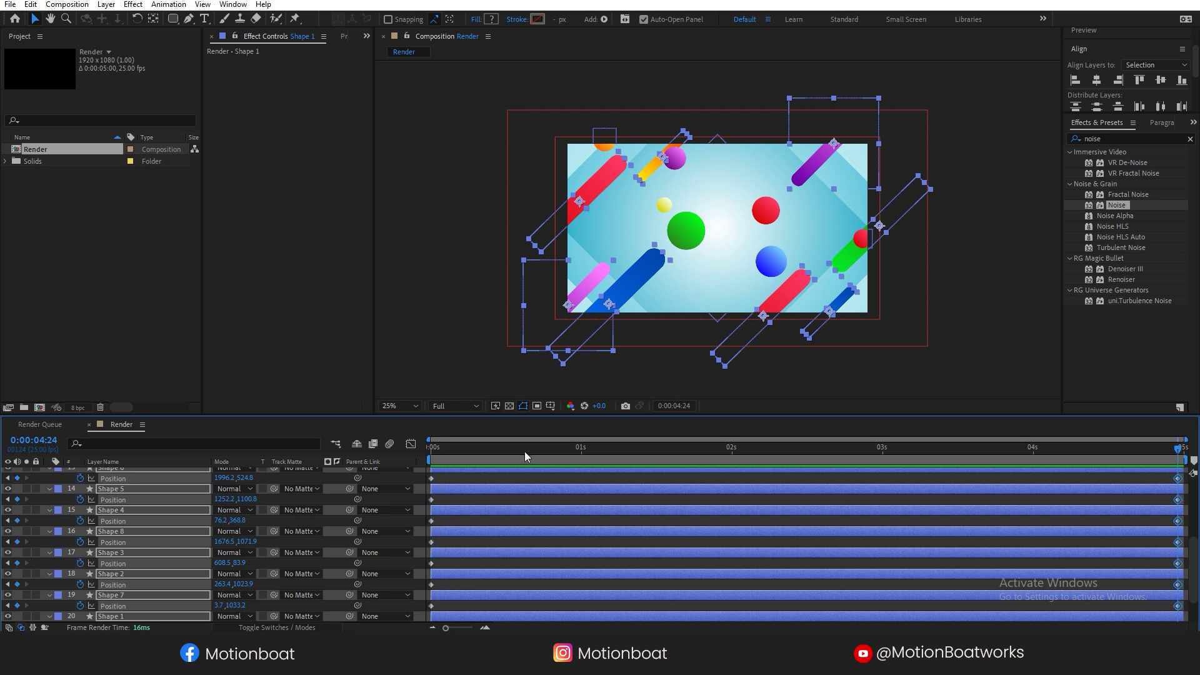
At the first frame, move Shape 4 and Shape 2 diagonally up-right and Shape 3 diagonally down-left to about 96.5, 571.9
{"action": "key", "text": "Home"}
{"action": "left_click", "coordinate": [609, 179]}
{"action": "left_click_drag", "start_coordinate": [609, 179], "coordinate": [698, 90]}
{"action": "left_click_drag", "start_coordinate": [670, 145], "coordinate": [569, 237]}
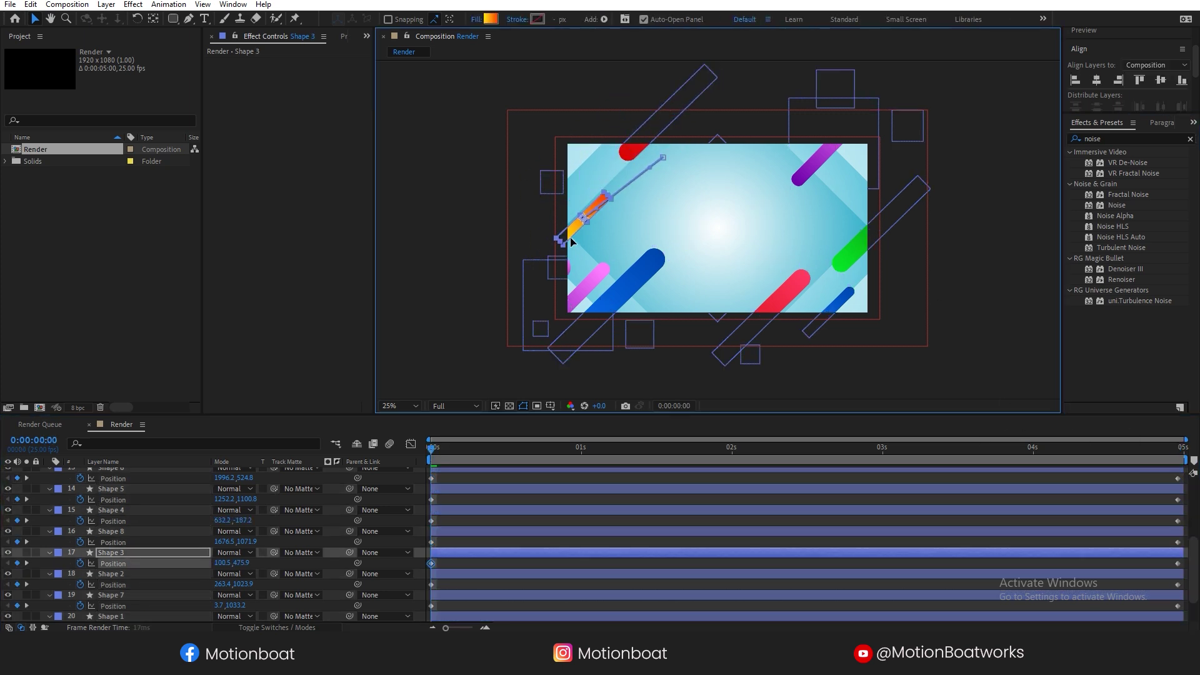
{"action": "left_click_drag", "start_coordinate": [652, 271], "coordinate": [669, 254]}
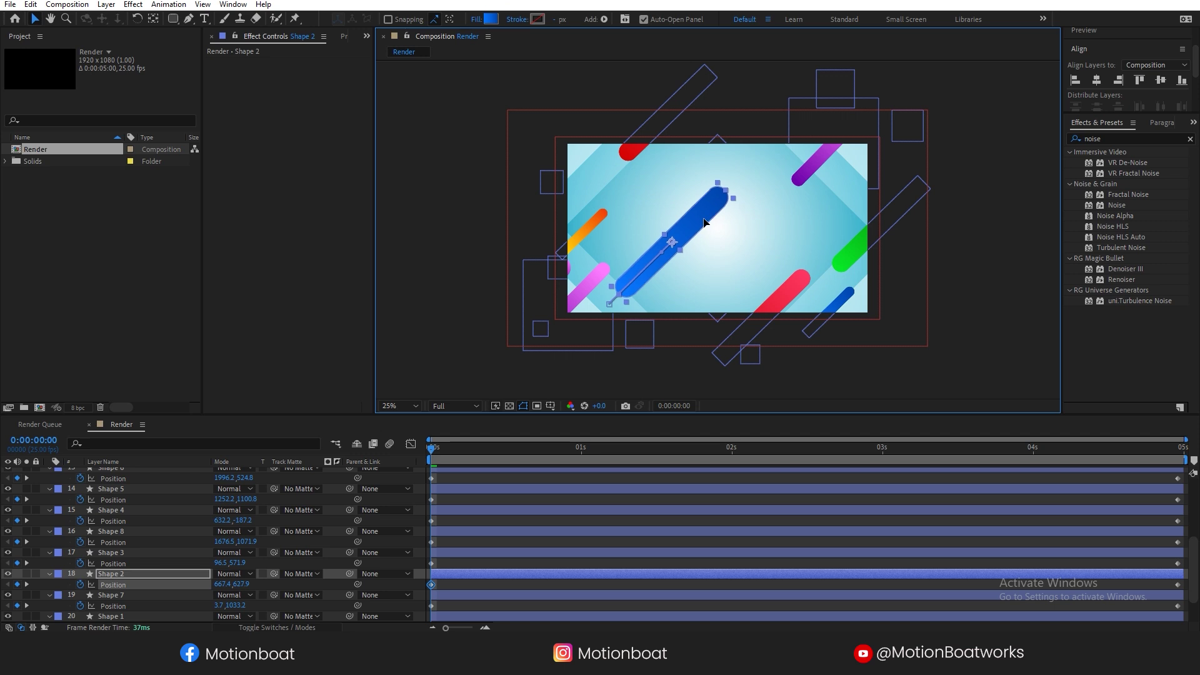
At the first frame, move Shape 7 and Shape 5 diagonally down-left, and Shape 1 and Shape 6 diagonally up-right
{"action": "left_click_drag", "start_coordinate": [478, 451], "coordinate": [409, 511]}
{"action": "left_click", "coordinate": [598, 282]}
{"action": "left_click", "coordinate": [823, 165]}
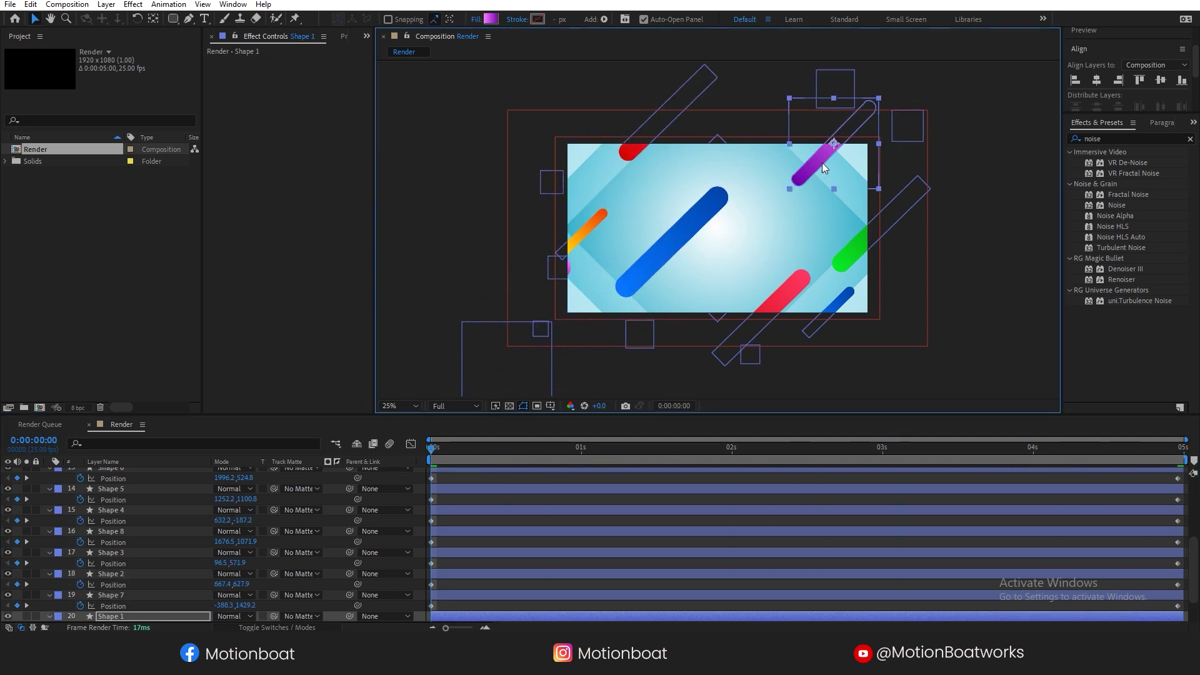
{"action": "left_click_drag", "start_coordinate": [885, 202], "coordinate": [911, 174]}
{"action": "left_click", "coordinate": [788, 303]}
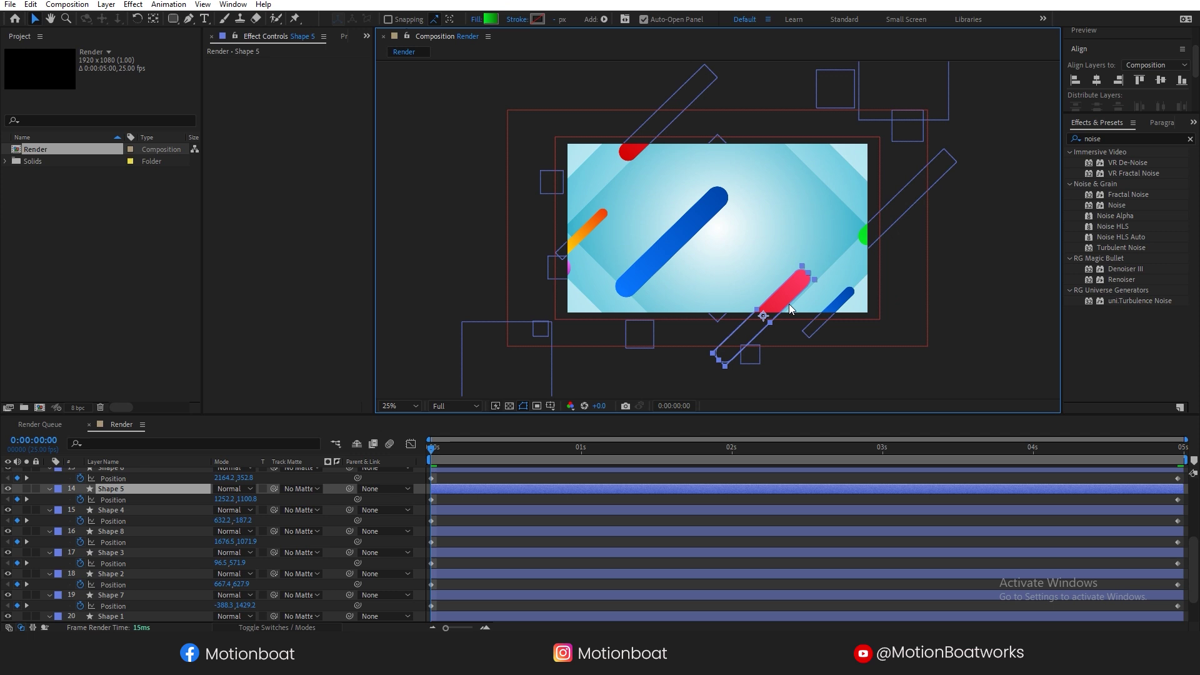
At 0:00:04:24, move Shape 8 up-right to about 1952.5, 799.9 and Shape 6 diagonally up-right beyond the frame
{"action": "left_click", "coordinate": [840, 302]}
{"action": "left_click", "coordinate": [1177, 450]}
{"action": "left_click_drag", "start_coordinate": [837, 305], "coordinate": [880, 263]}
{"action": "left_click", "coordinate": [910, 197]}
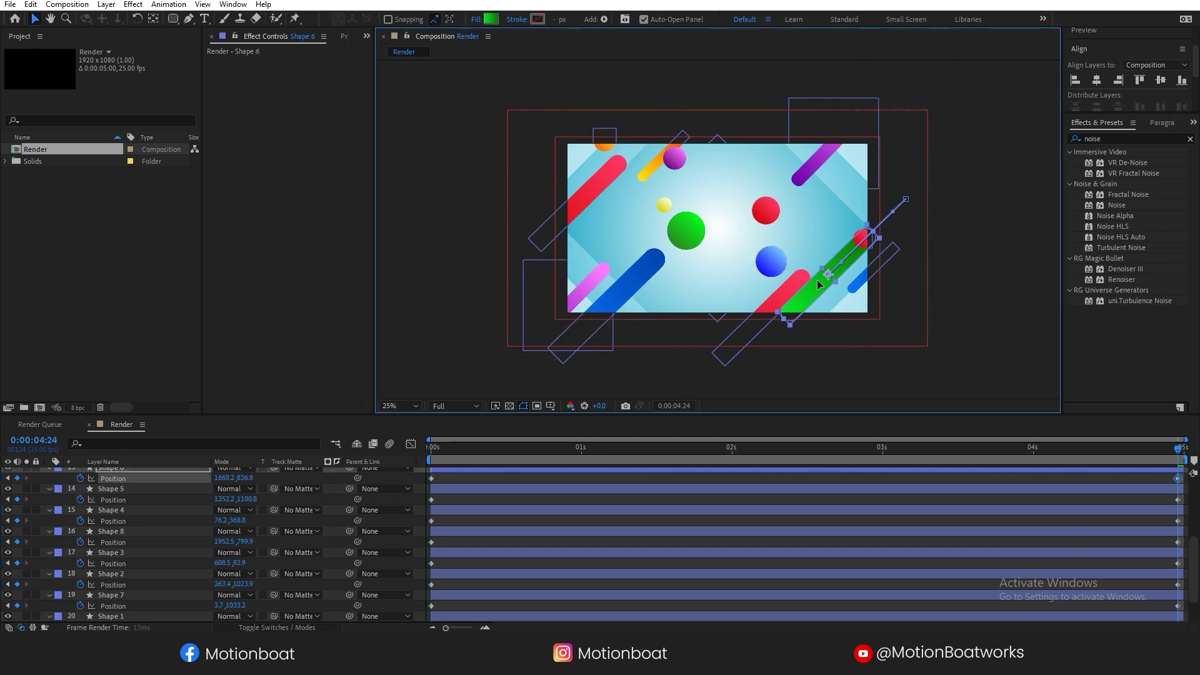
Move Shape 6's first-frame position down-left to about 1388.2, 1164.8 and preview the bar movement
{"action": "key", "text": "Home"}
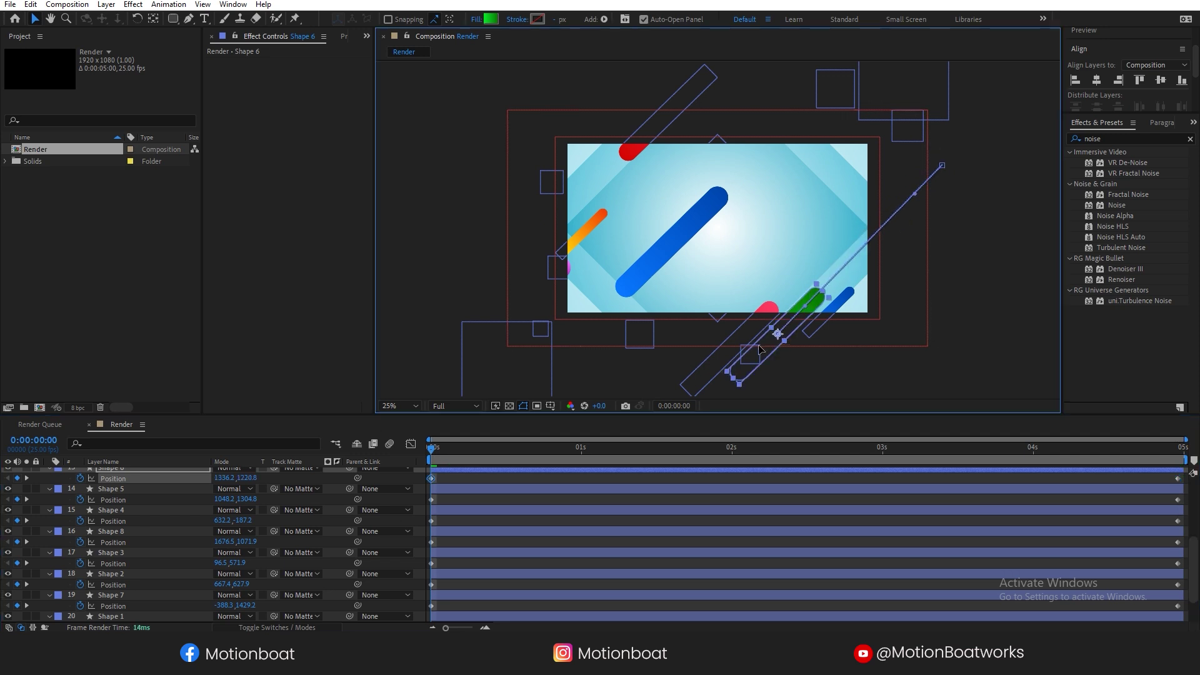
{"action": "key", "text": "space"}
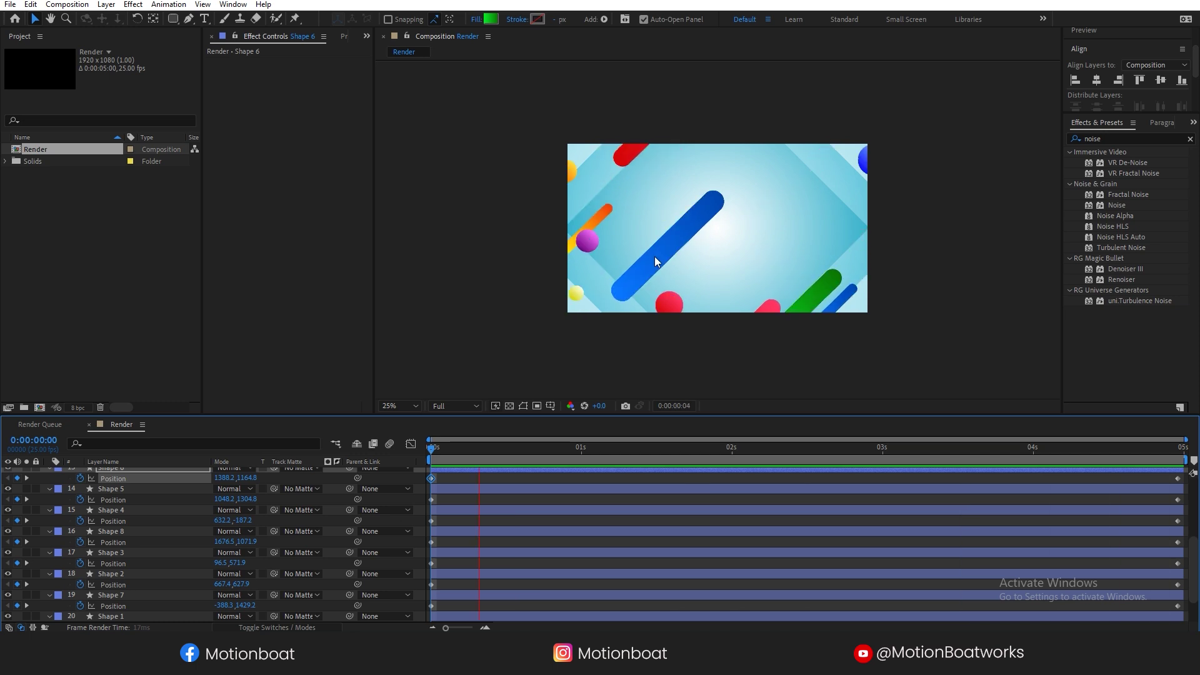
{"action": "key", "text": "space"}
Hide the revealed keyframed properties of every layer and scrub through the start of the timeline
{"action": "scroll", "coordinate": [75, 531], "scroll_direction": "up", "scroll_amount": 3}
{"action": "key", "text": "ctrl+a"}
{"action": "key", "text": "u"}
{"action": "scroll", "coordinate": [121, 574], "scroll_direction": "down", "scroll_amount": 3}
{"action": "left_click_drag", "start_coordinate": [460, 448], "coordinate": [407, 451]}
{"action": "left_click", "coordinate": [491, 449]}
Keyframe the scale of BG 3 and BG 2 to shrink from 179% and 147.1% at the first frame to smaller values at 0:00:04:24
{"action": "left_click", "coordinate": [57, 607]}
{"action": "left_click", "coordinate": [1134, 623]}
{"action": "left_click", "coordinate": [1041, 392]}
{"action": "left_click", "coordinate": [119, 606]}
{"action": "left_click", "coordinate": [119, 595], "text": "shift"}
{"action": "key", "text": "s"}
{"action": "scroll", "coordinate": [93, 594], "scroll_direction": "down", "scroll_amount": 2}
{"action": "left_click", "coordinate": [1177, 448]}
{"action": "left_click", "coordinate": [17, 584]}
{"action": "mouse_move", "coordinate": [249, 584]}
{"action": "left_mouse_down"}
{"action": "mouse_move", "coordinate": [272, 584]}
{"action": "mouse_move", "coordinate": [248, 605]}
{"action": "mouse_move", "coordinate": [243, 585]}
{"action": "left_mouse_up"}
{"action": "key", "text": "End"}
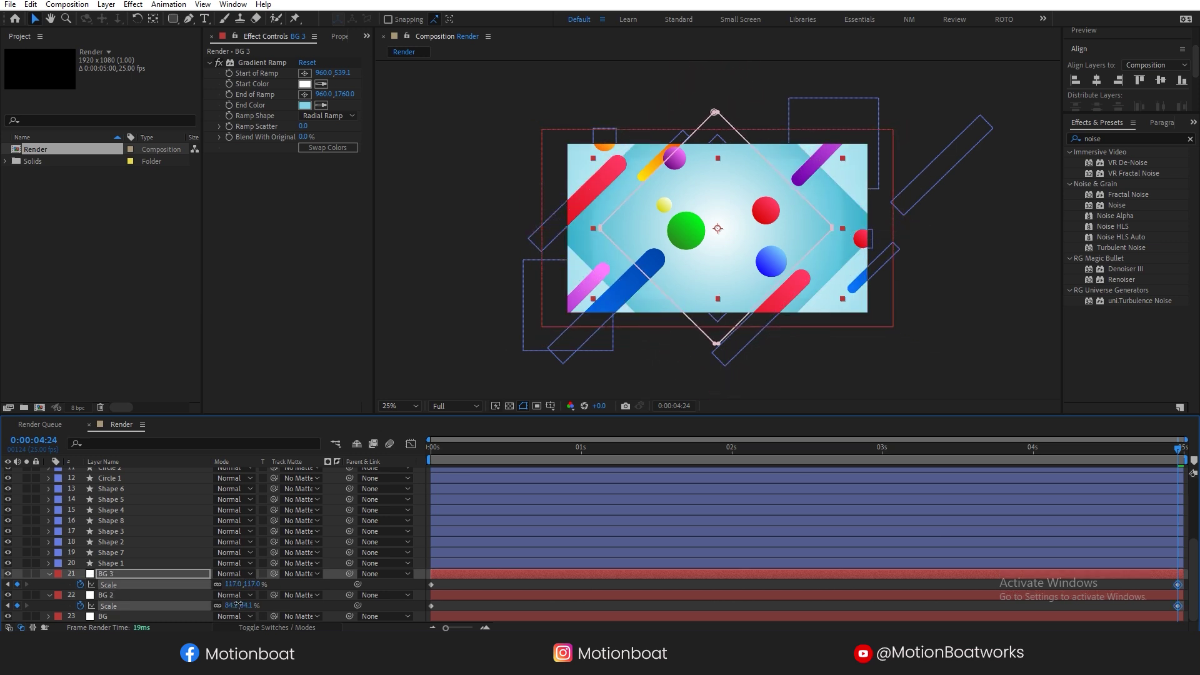
{"action": "key", "text": "space"}
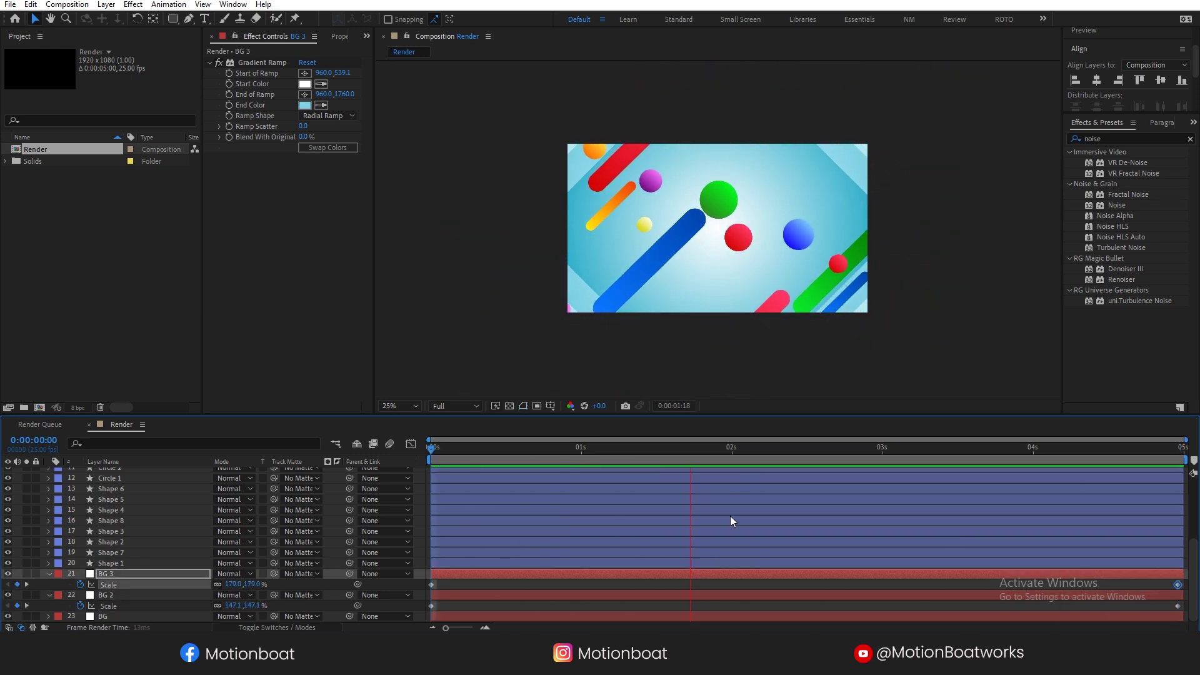
{"action": "left_click", "coordinate": [1178, 448]}
{"action": "left_click_drag", "start_coordinate": [251, 584], "coordinate": [262, 585]}
Apply Easy Ease to the BG 3 and BG 2 scale keyframes, shape their speed curves into an early peak with a long slowdown, and preview
{"action": "left_click_drag", "start_coordinate": [1186, 584], "coordinate": [430, 614]}
{"action": "key", "text": "F9"}
{"action": "left_click", "coordinate": [411, 444]}
{"action": "left_click_drag", "start_coordinate": [1165, 472], "coordinate": [1188, 488]}
{"action": "left_click_drag", "start_coordinate": [1053, 480], "coordinate": [841, 485]}
{"action": "left_click", "coordinate": [431, 450]}
{"action": "key", "text": "space"}
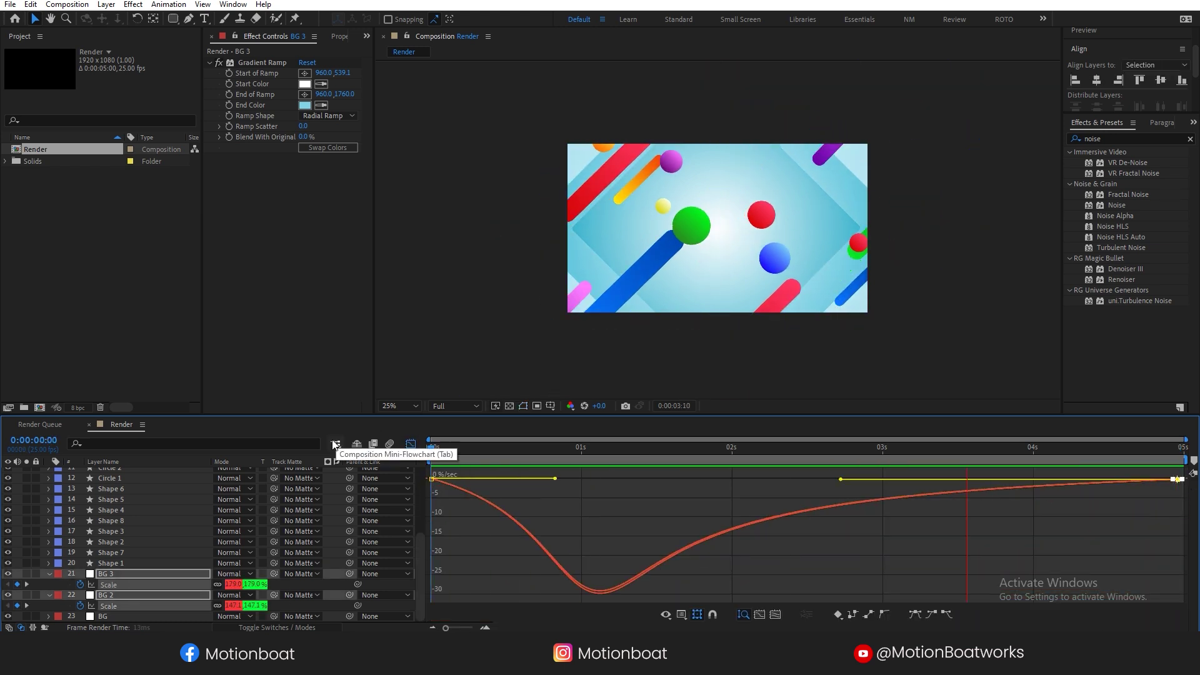
{"action": "left_click", "coordinate": [411, 443]}
Make the Glass, Glass tint, Glass Outline and White Solid 2 layers visible, and clear the selection
{"action": "scroll", "coordinate": [76, 504], "scroll_direction": "up", "scroll_amount": 4}
{"action": "left_click", "coordinate": [106, 515]}
{"action": "left_click", "coordinate": [110, 493], "text": "shift"}
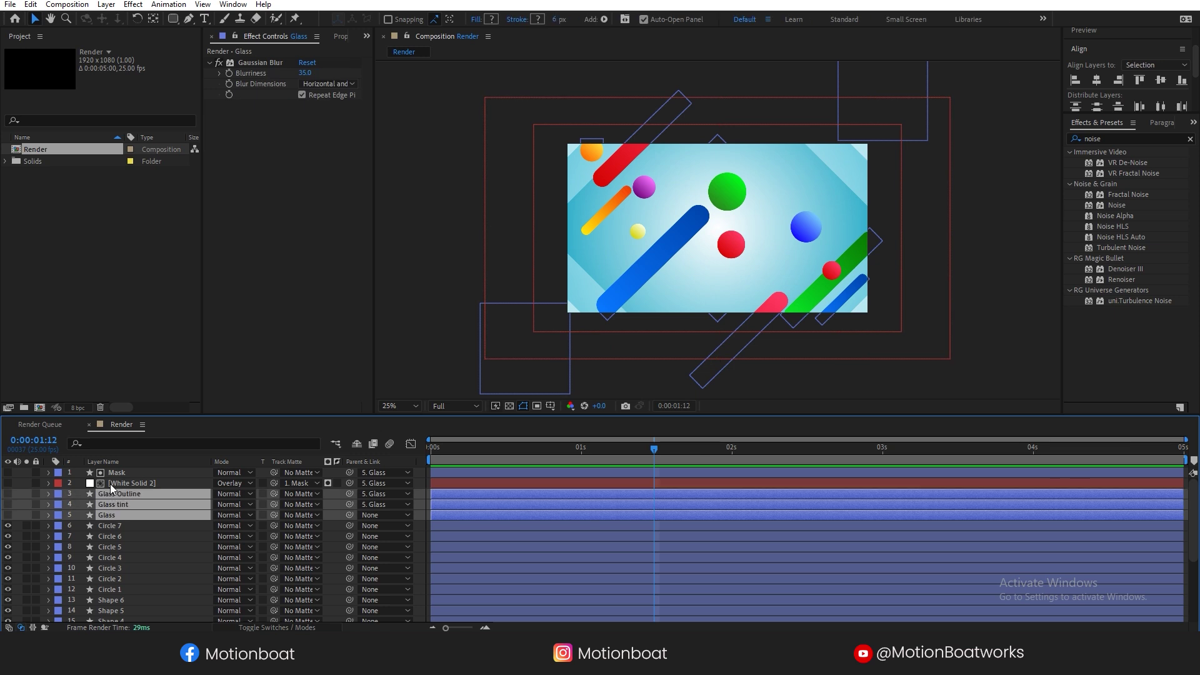
{"action": "left_click", "coordinate": [112, 474], "text": "ctrl"}
{"action": "left_click", "coordinate": [8, 515]}
{"action": "left_click_drag", "start_coordinate": [7, 515], "coordinate": [8, 472]}
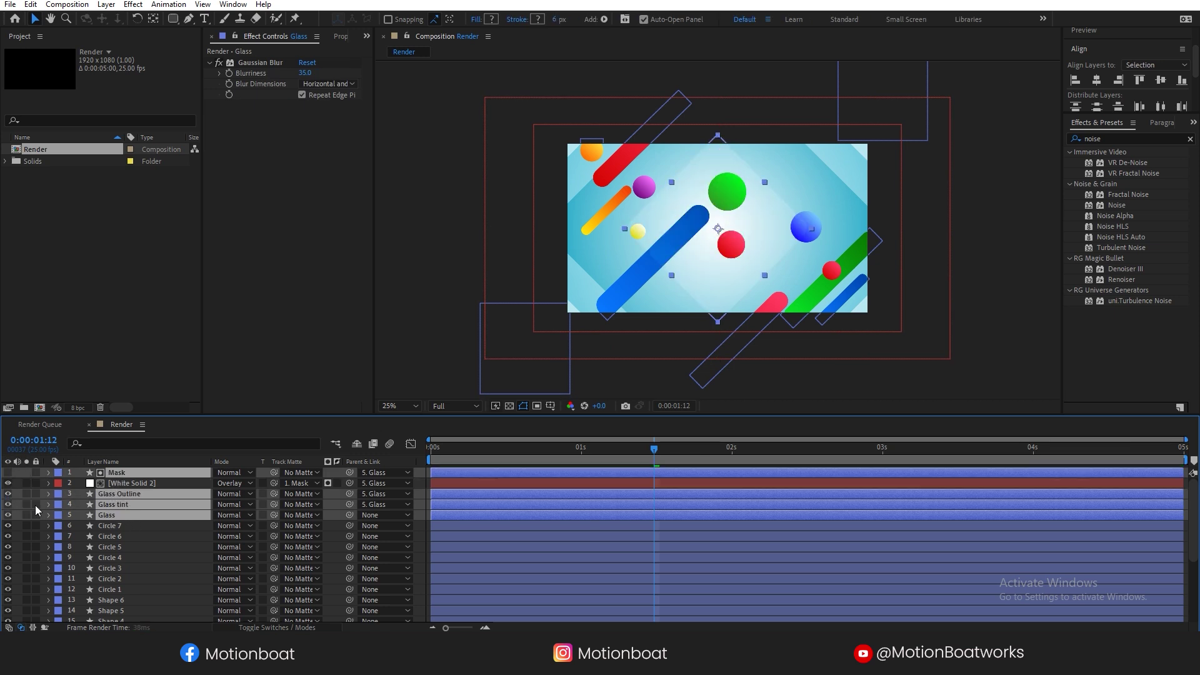
{"action": "key", "text": "F2"}
Keyframe the Glass layer's scale and rotation from 0% and 0° at 0:00:01:00 to 100% and 45° about half a second after
{"action": "left_click", "coordinate": [581, 449]}
{"action": "left_click", "coordinate": [106, 516]}
{"action": "key", "text": "s"}
{"action": "left_click", "coordinate": [80, 526]}
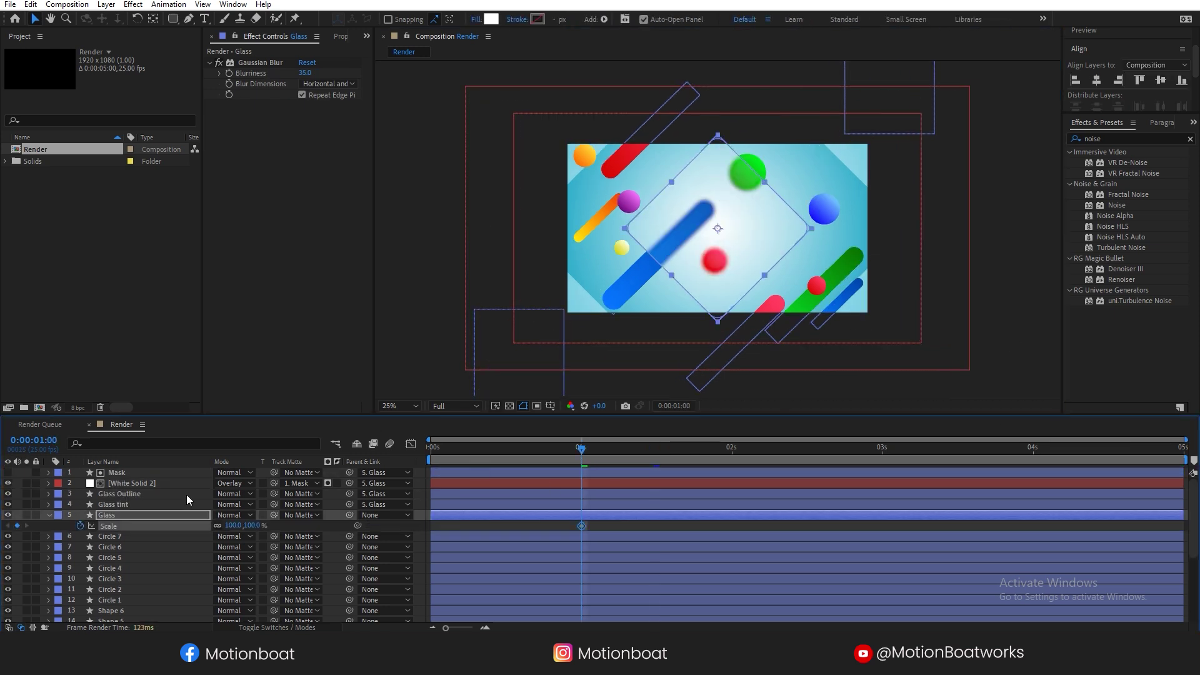
{"action": "key", "text": "shift+s"}
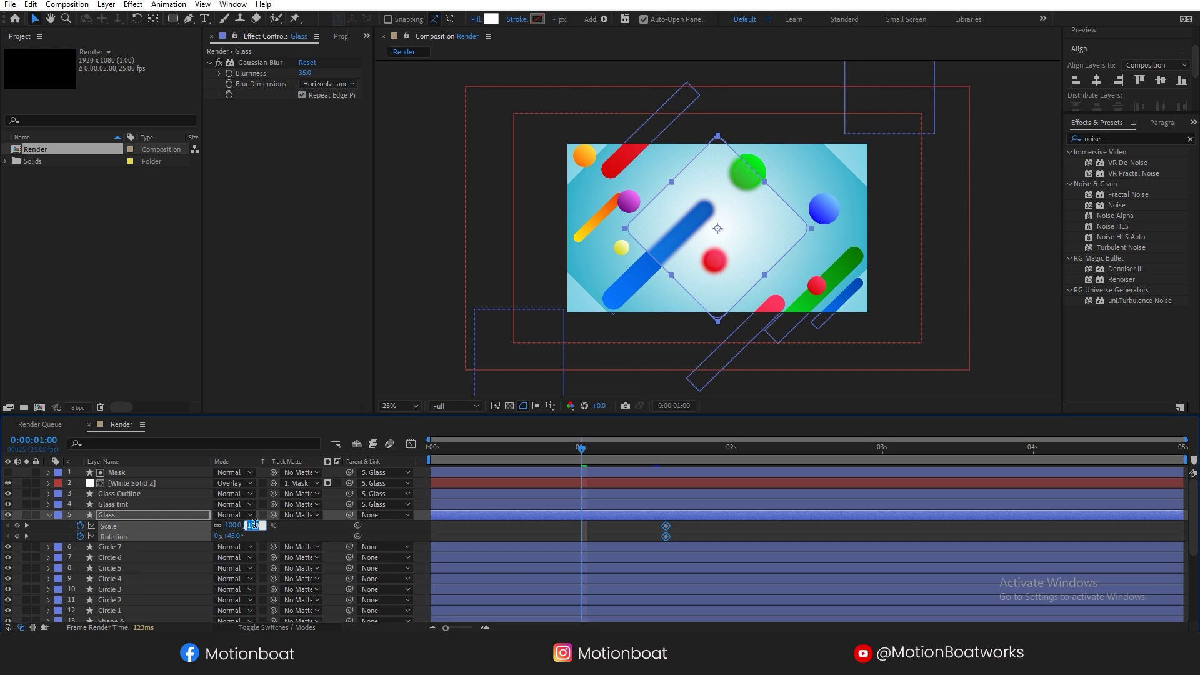
{"action": "type", "text": "0"}
{"action": "key", "text": "Return"}
Shape the Glass scale and rotation speed curves into an early peak with 100% incoming influence, and preview
{"action": "left_click", "coordinate": [407, 448]}
{"action": "left_click_drag", "start_coordinate": [652, 591], "coordinate": [616, 587]}
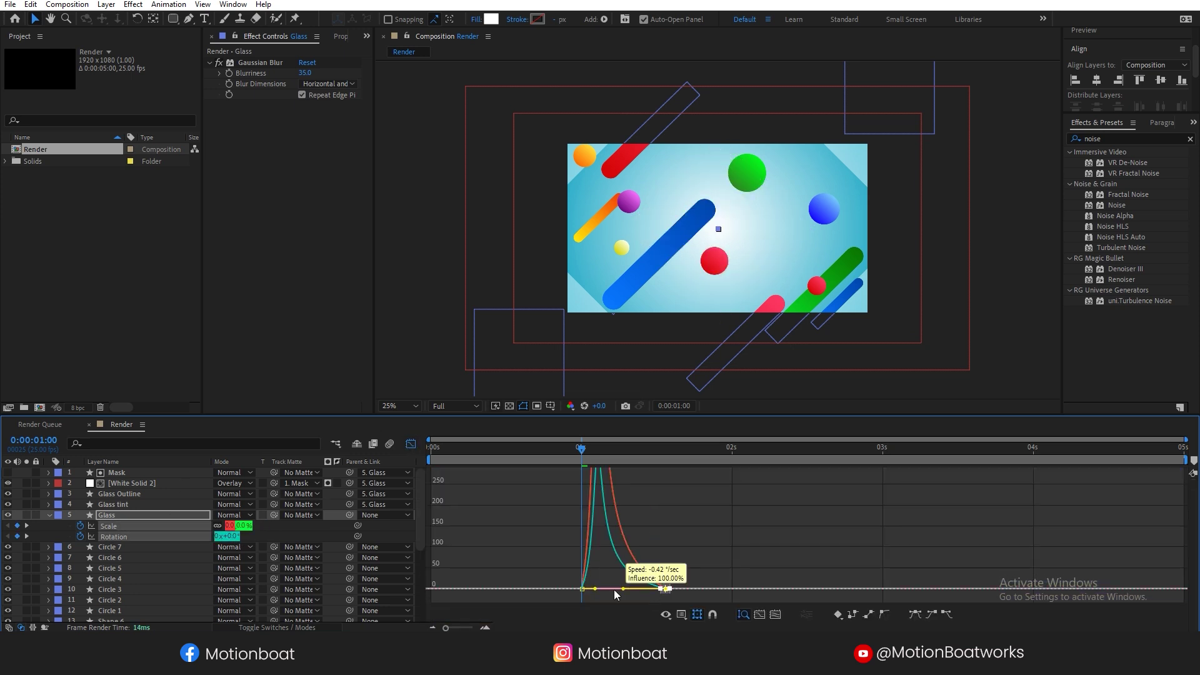
{"action": "key", "text": "space"}
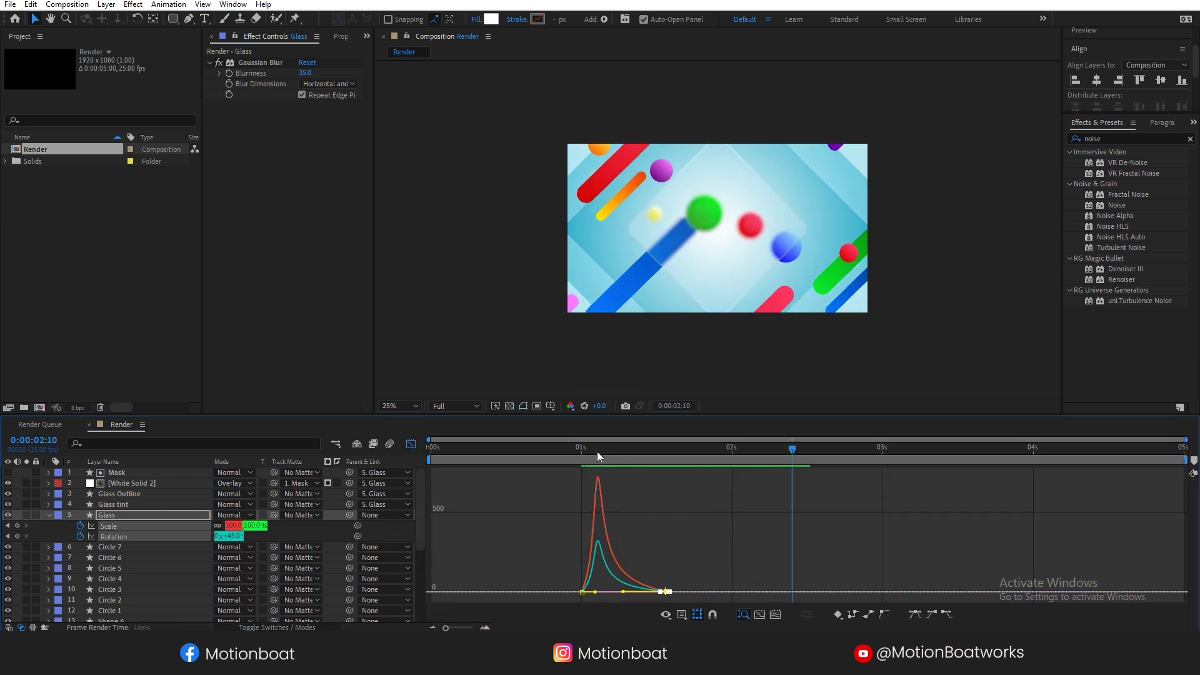
{"action": "key", "text": "space"}
{"action": "key", "text": "shift+F3"}
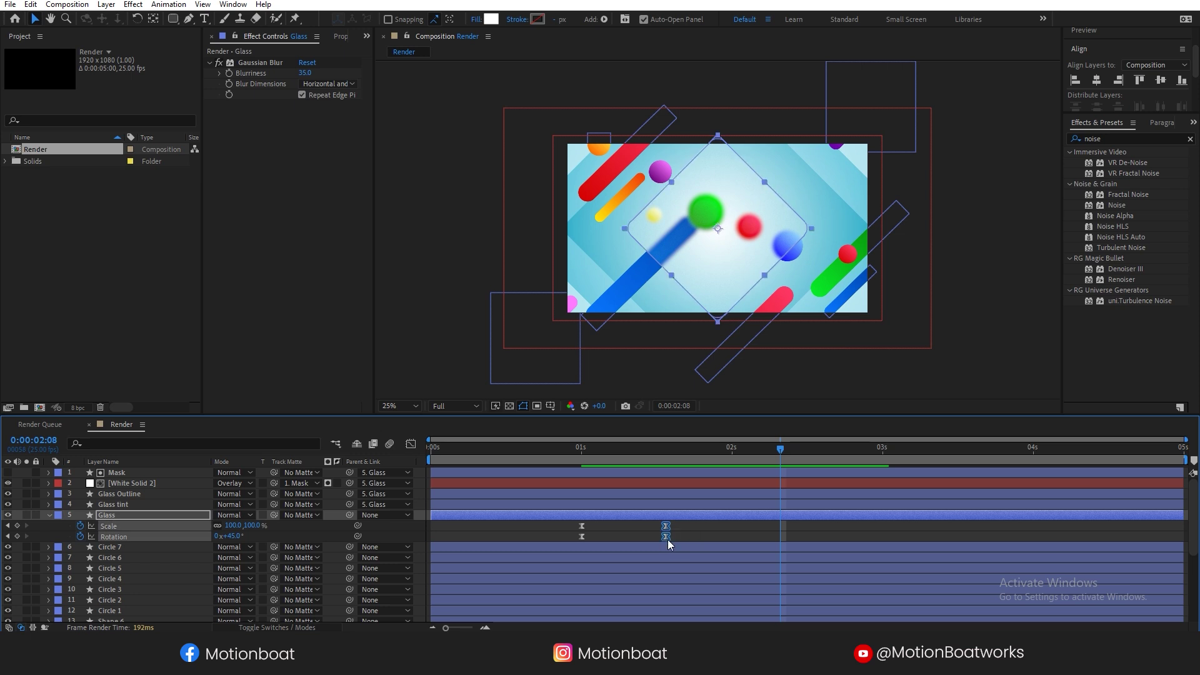
Move the Glass layer's second pair of keyframes to 0:00:01:24, set its rotation at 0:00:01:00 to -45°, and preview
{"action": "key", "text": "j"}
{"action": "key", "text": "j"}
{"action": "key", "text": "Return"}
{"action": "key", "text": "space"}
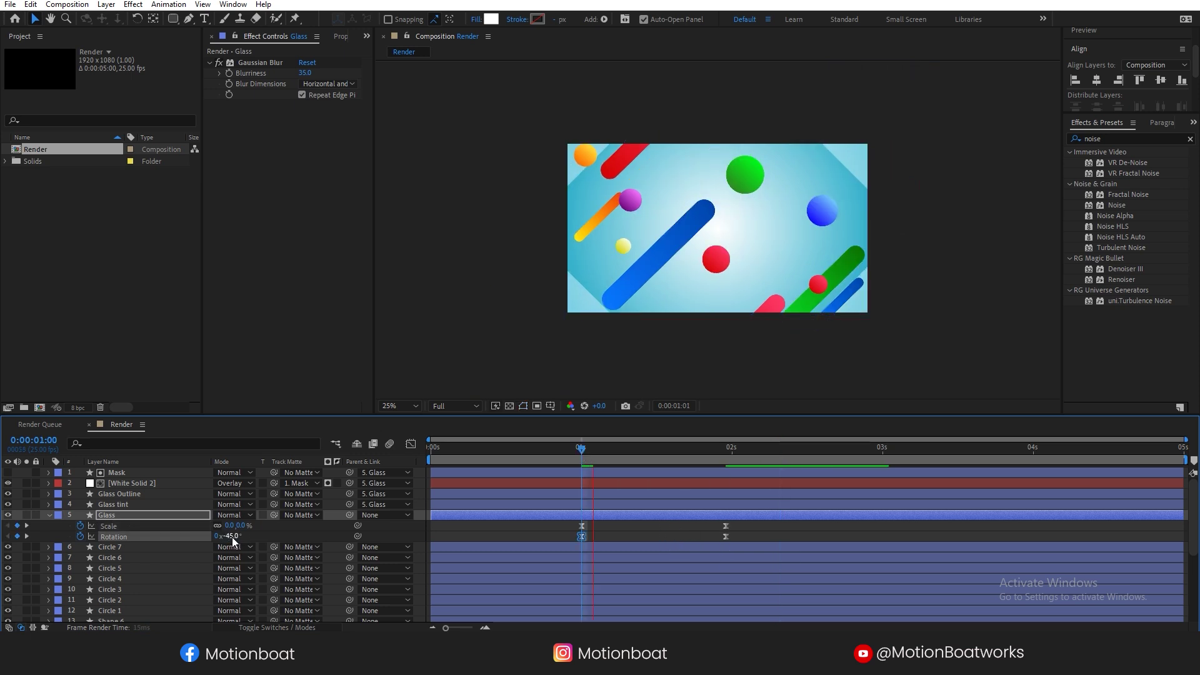
{"action": "key", "text": "space"}
{"action": "left_click", "coordinate": [410, 444]}
{"action": "left_click", "coordinate": [410, 444]}
{"action": "left_click", "coordinate": [582, 451]}
{"action": "key", "text": "space"}
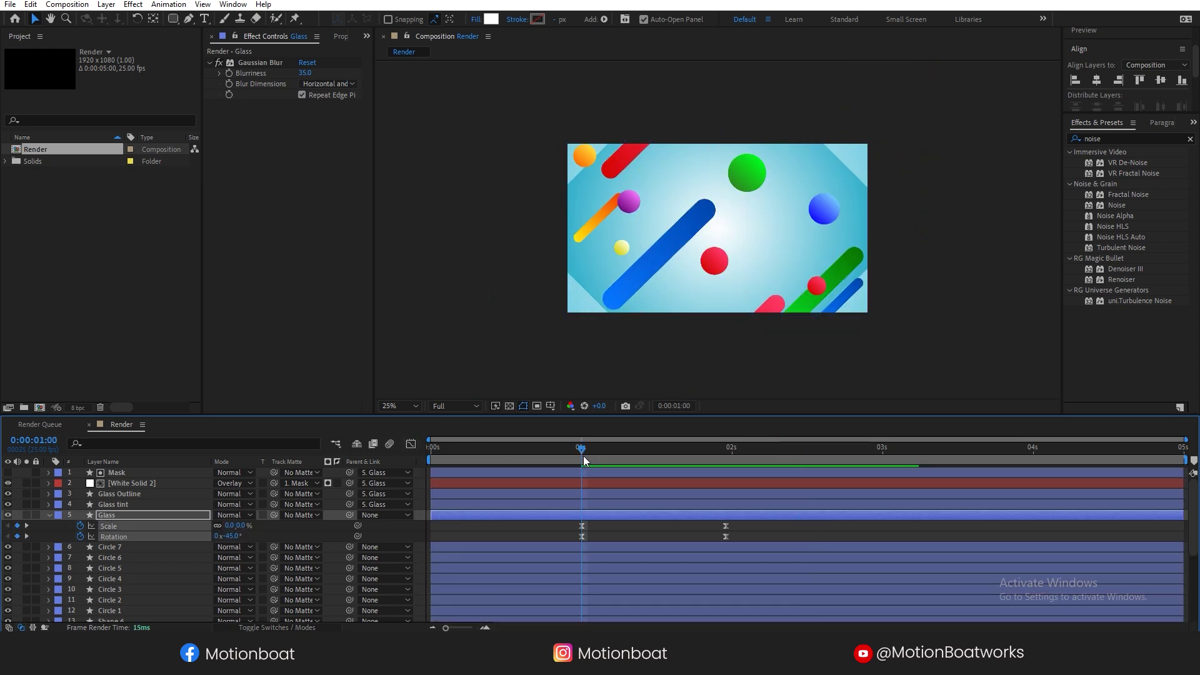
{"action": "key", "text": "space"}
Adjust the Glass scale at 0:00:01:24, keyframe it at 125% at 0:00:04:00, and preview from one second
{"action": "left_click", "coordinate": [727, 450]}
{"action": "left_click", "coordinate": [251, 538]}
{"action": "left_click", "coordinate": [254, 525]}
{"action": "type", "text": "1"}
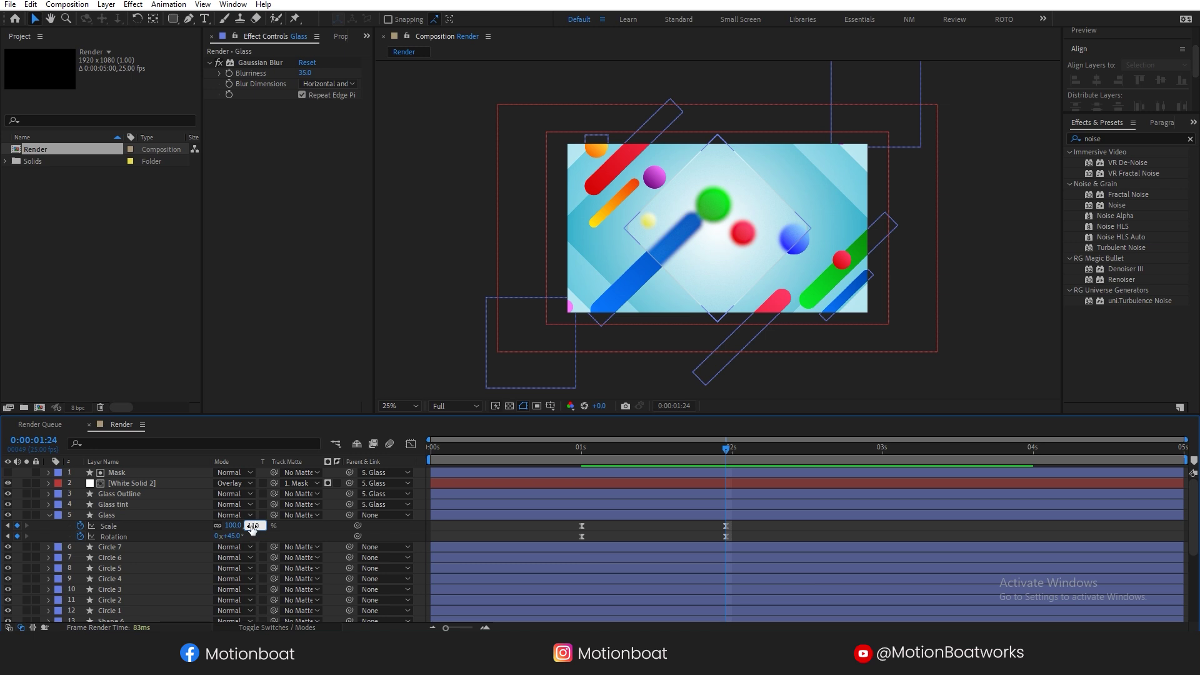
{"action": "type", "text": "10"}
{"action": "key", "text": "Return"}
{"action": "left_click", "coordinate": [1033, 449]}
{"action": "type", "text": "150"}
{"action": "key", "text": "Return"}
{"action": "type", "text": "125"}
{"action": "key", "text": "Return"}
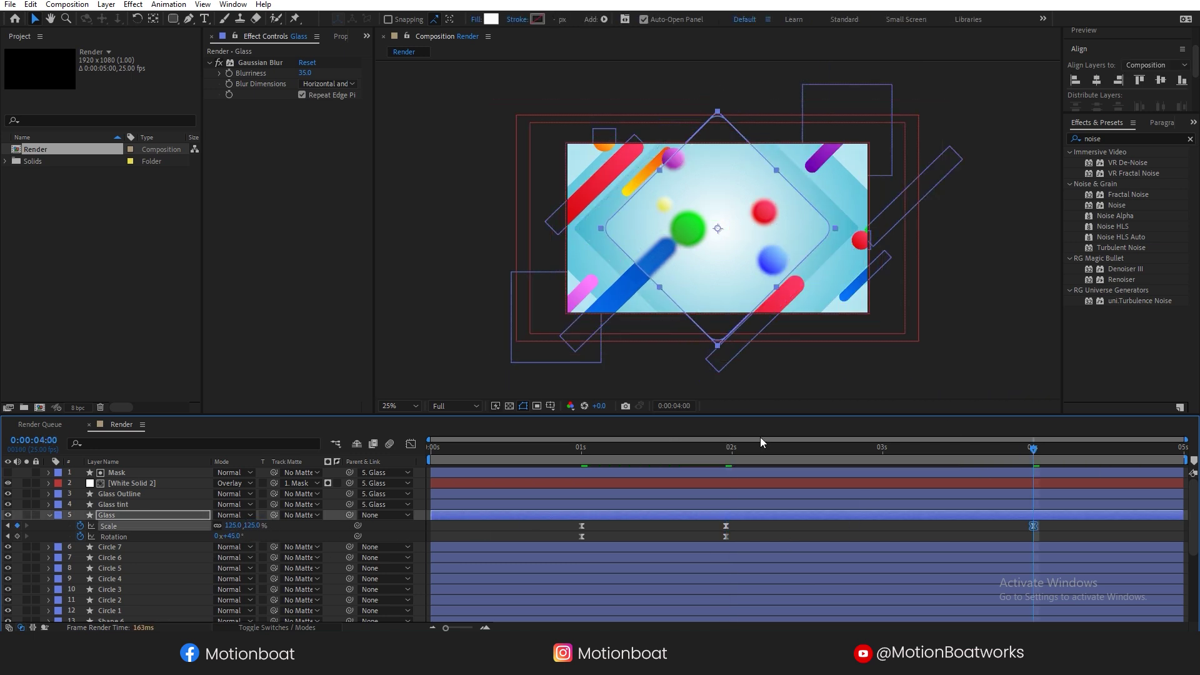
{"action": "left_click_drag", "start_coordinate": [975, 456], "coordinate": [580, 458]}
{"action": "key", "text": "space"}
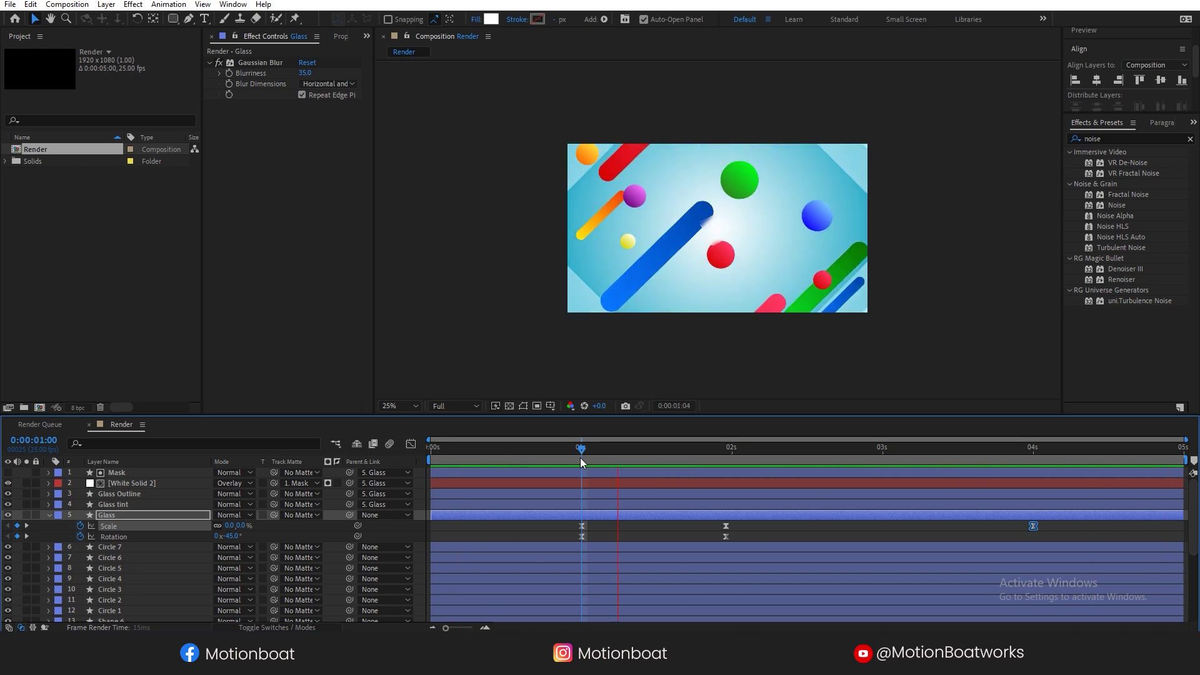
Keyframe the Glass scale at 0% at 0:00:04:15, and add rotation keyframes at 0:00:04:00 and 0:00:04:15 for a further turn
{"action": "left_click_drag", "start_coordinate": [569, 449], "coordinate": [1125, 520]}
{"action": "left_click", "coordinate": [251, 525]}
{"action": "type", "text": "0"}
{"action": "key", "text": "Return"}
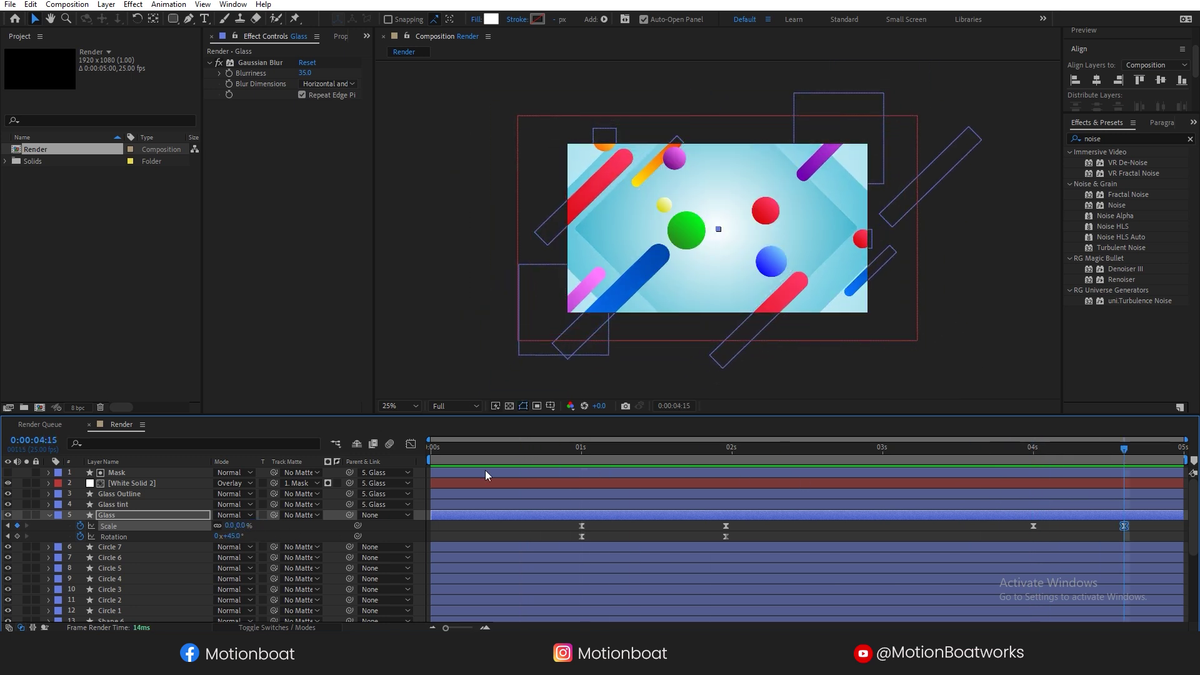
{"action": "key", "text": "j"}
{"action": "key", "text": "k"}
{"action": "left_click", "coordinate": [235, 536]}
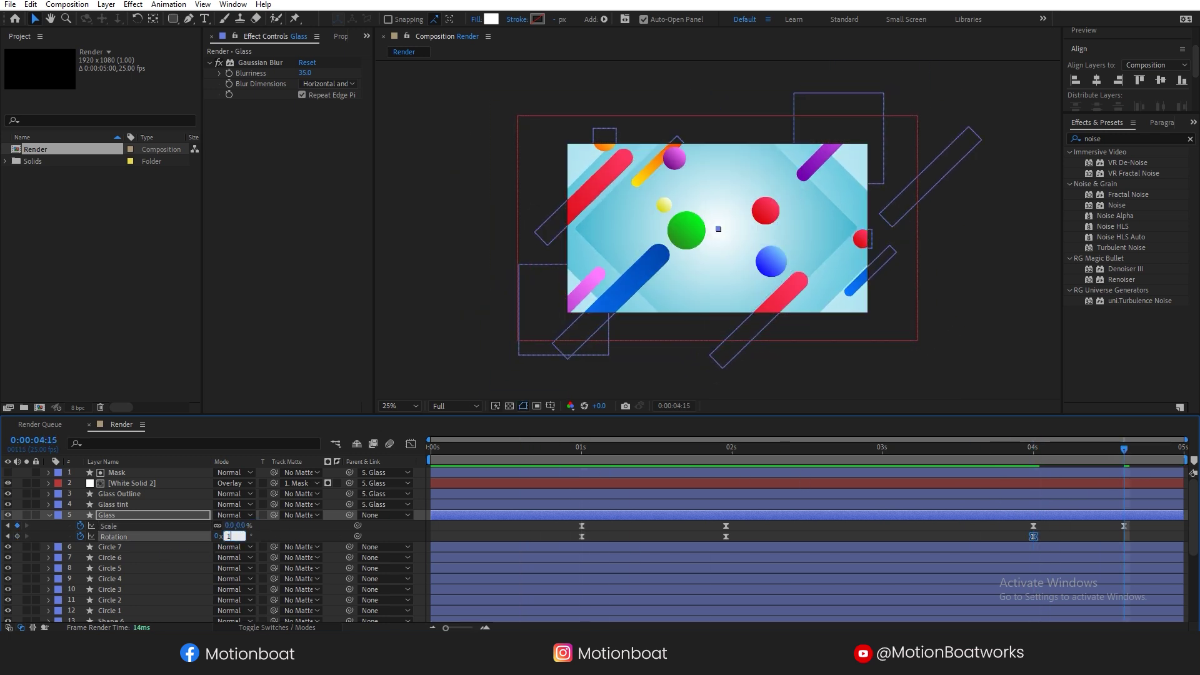
Shape the Glass exit speed curves into a slow start with a late peak, preview, and collapse the layer's properties
{"action": "left_click", "coordinate": [410, 443]}
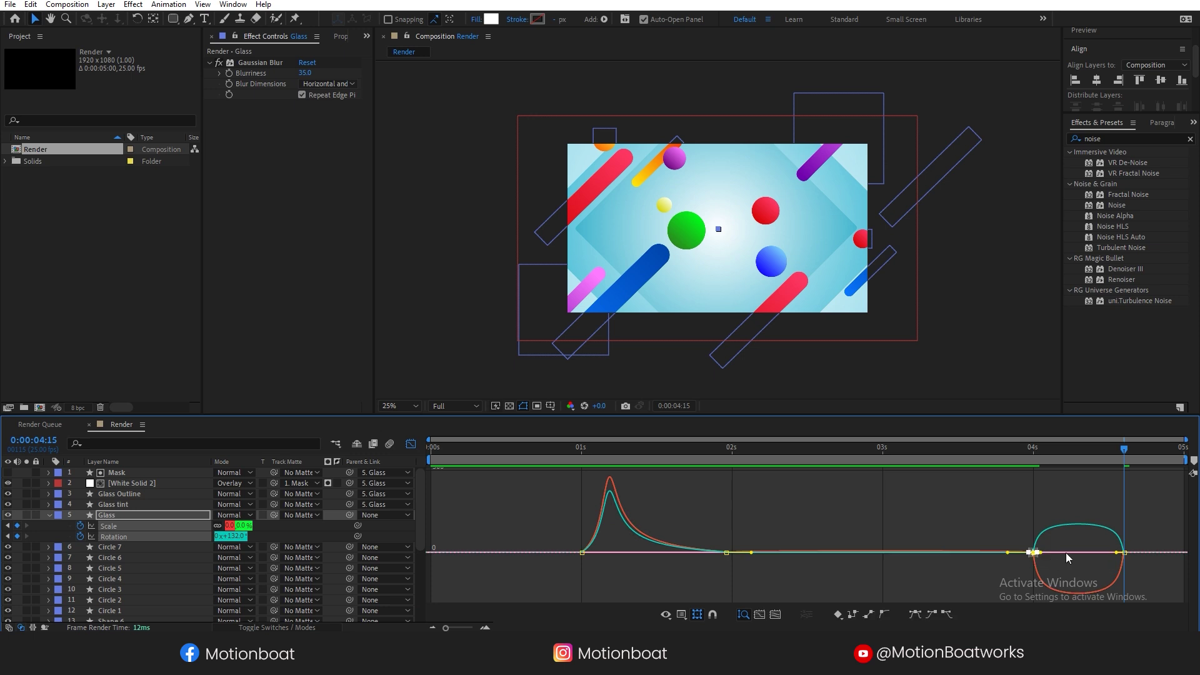
{"action": "left_click", "coordinate": [1034, 450]}
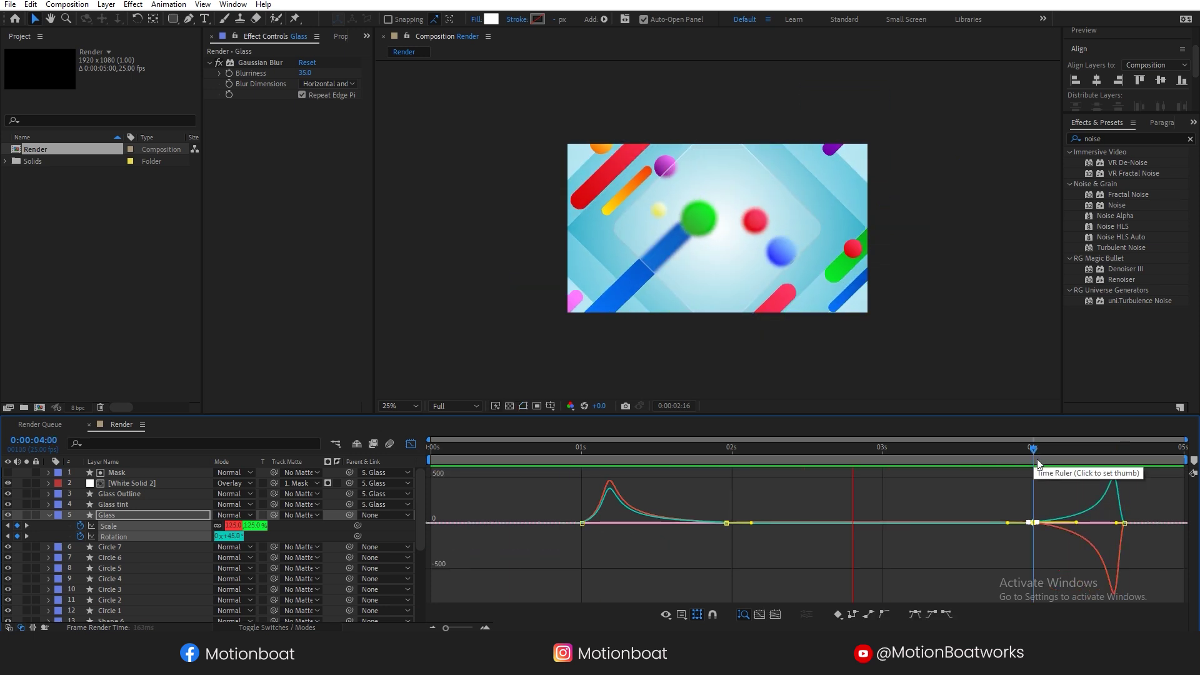
{"action": "key", "text": "space"}
{"action": "key", "text": "u"}
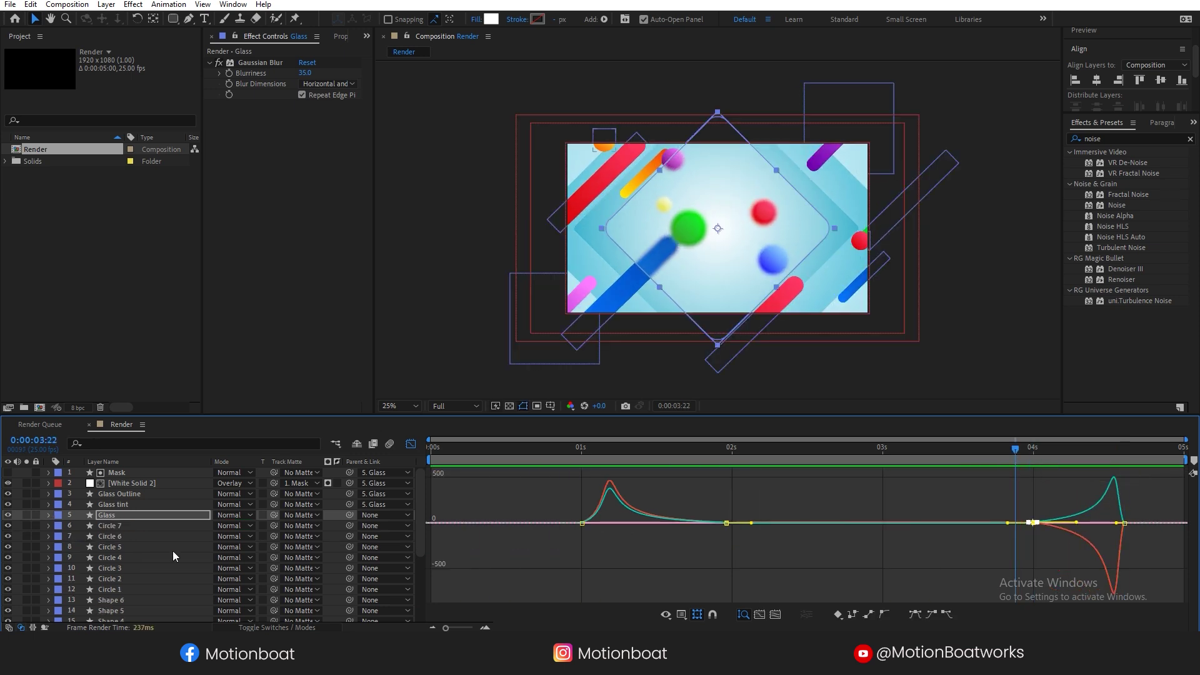
Change the start color of the BG layer's Gradient Ramp to the pale blue E3F6FF
{"action": "scroll", "coordinate": [127, 555], "scroll_direction": "down", "scroll_amount": 5}
{"action": "left_click", "coordinate": [115, 617]}
{"action": "left_click", "coordinate": [305, 84]}
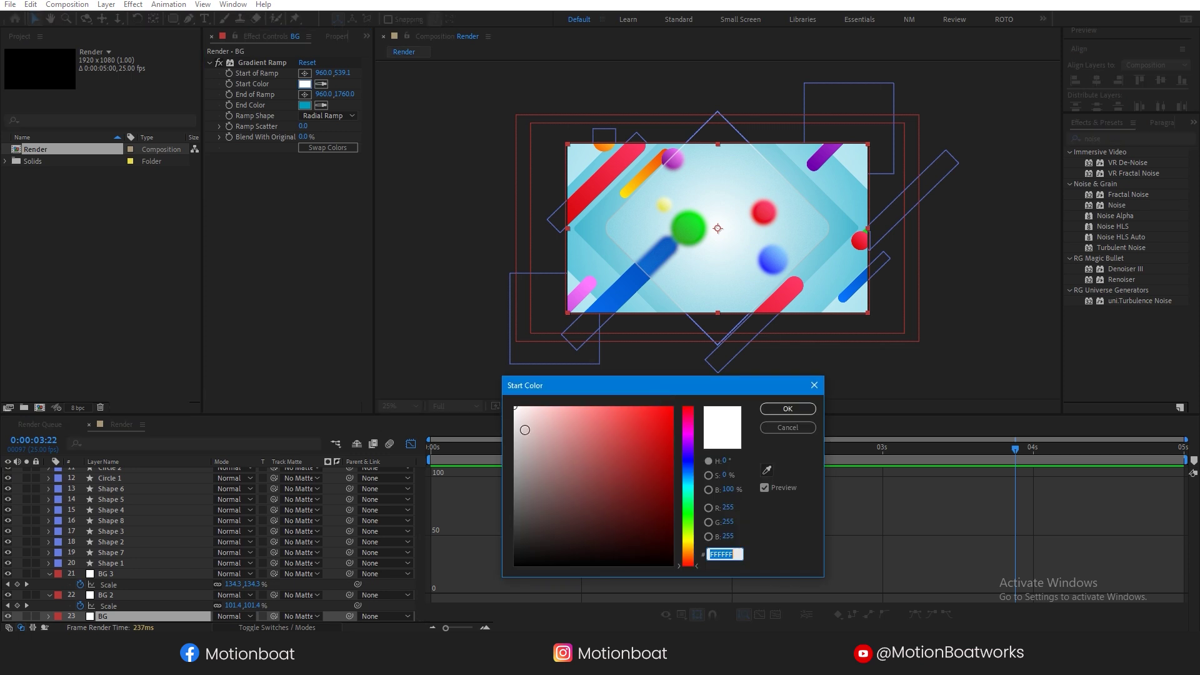
{"action": "left_click", "coordinate": [687, 477]}
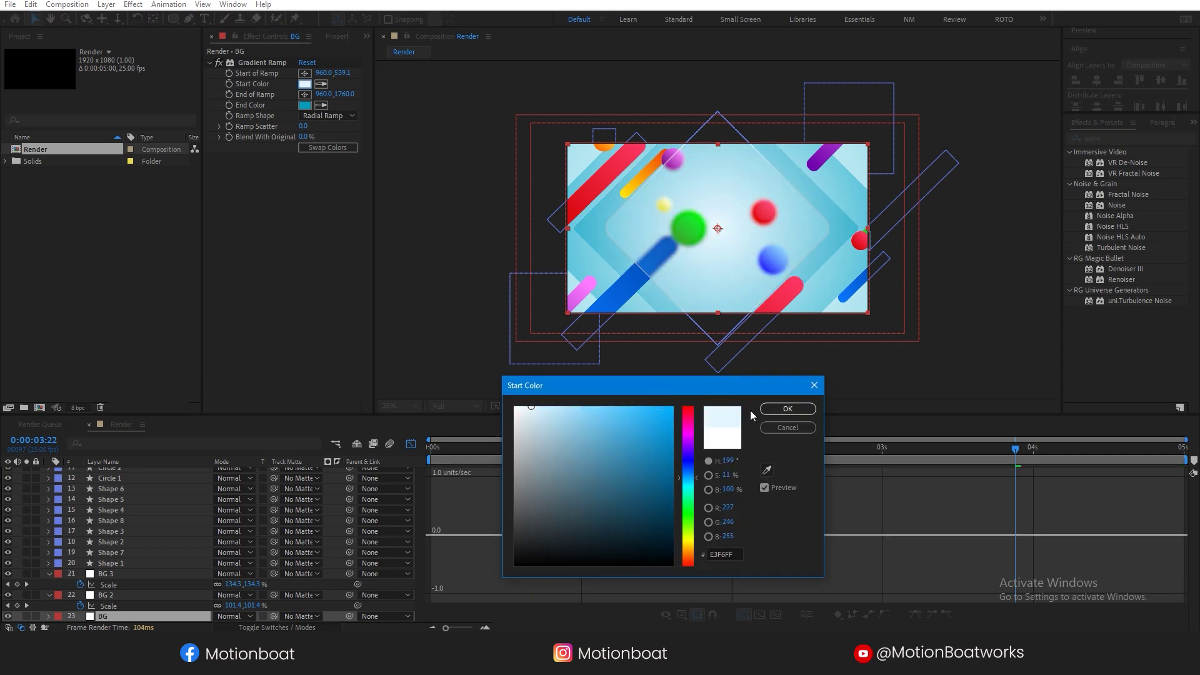
{"action": "left_click", "coordinate": [775, 409]}
Set the Glass tint layer's opacity to 25% and leave the graph view
{"action": "scroll", "coordinate": [125, 543], "scroll_direction": "up", "scroll_amount": 5}
{"action": "left_click", "coordinate": [115, 504]}
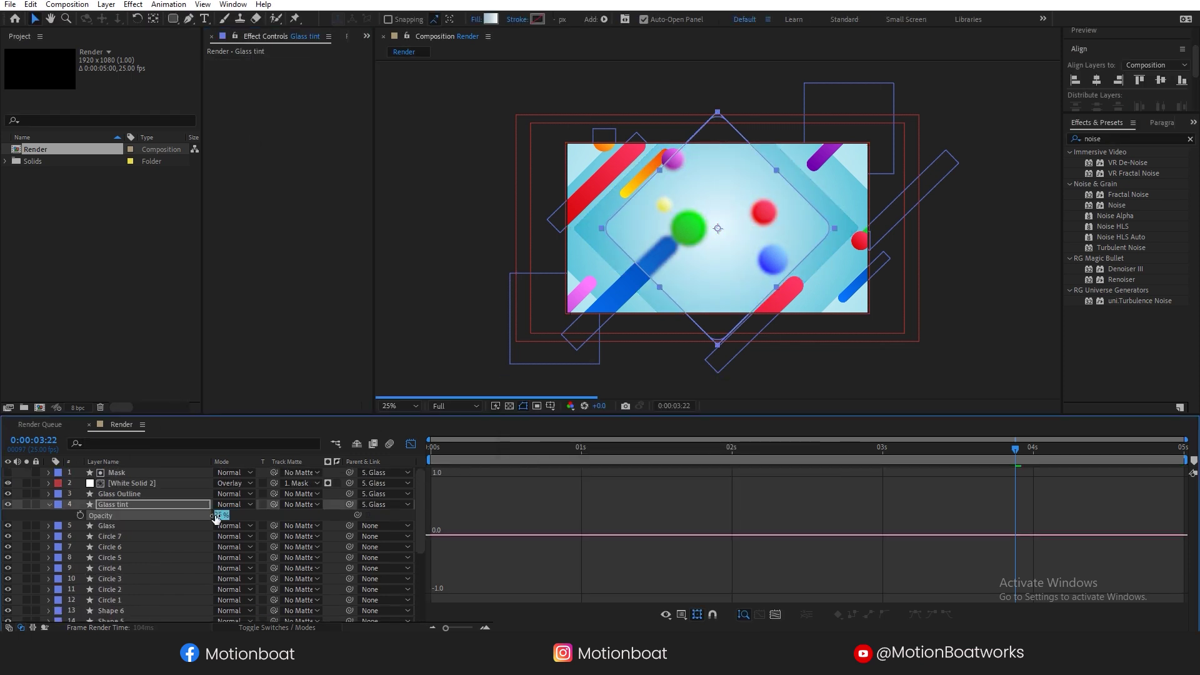
{"action": "left_click_drag", "start_coordinate": [994, 447], "coordinate": [254, 476]}
{"action": "left_click", "coordinate": [410, 444]}
Fit the composition to the viewer and preview the animation from the first frame
{"action": "key", "text": "space"}
{"action": "left_click", "coordinate": [394, 405]}
{"action": "left_click", "coordinate": [404, 192]}
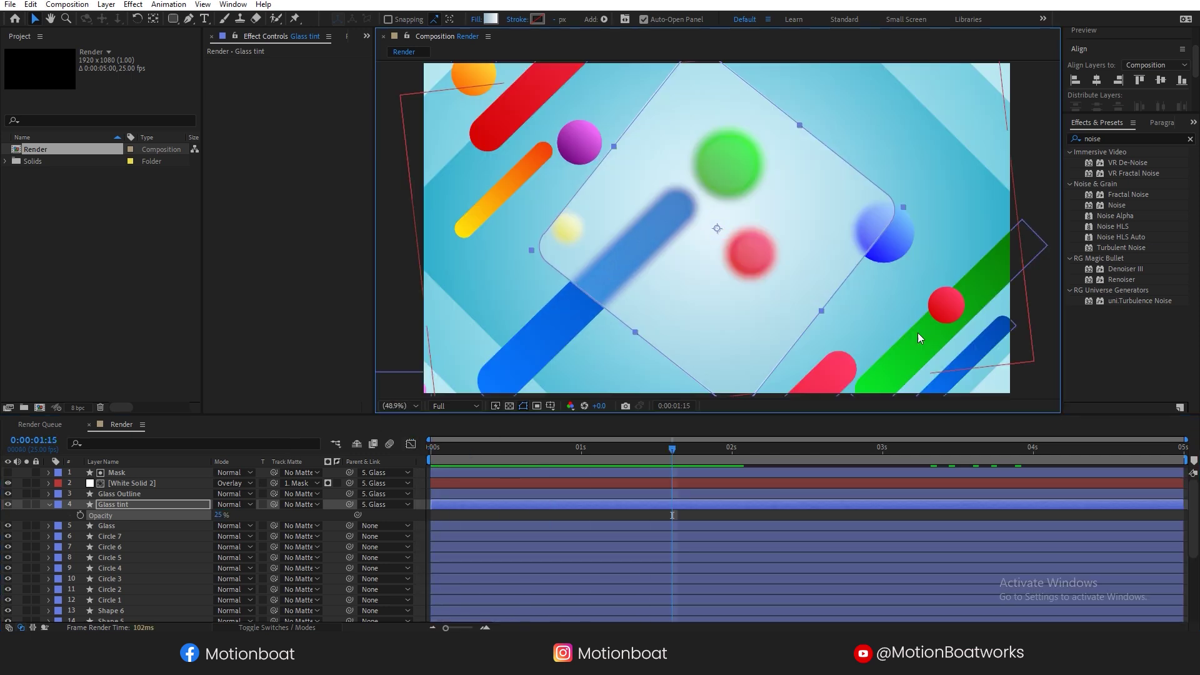
{"action": "key", "text": "space"}
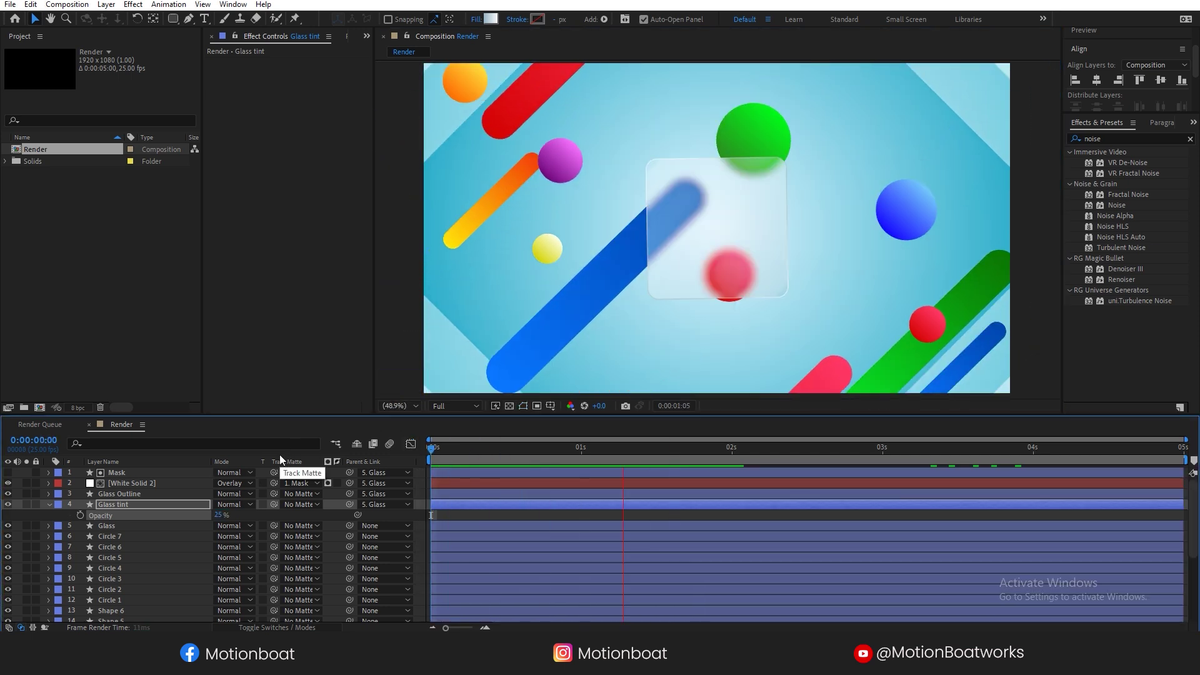